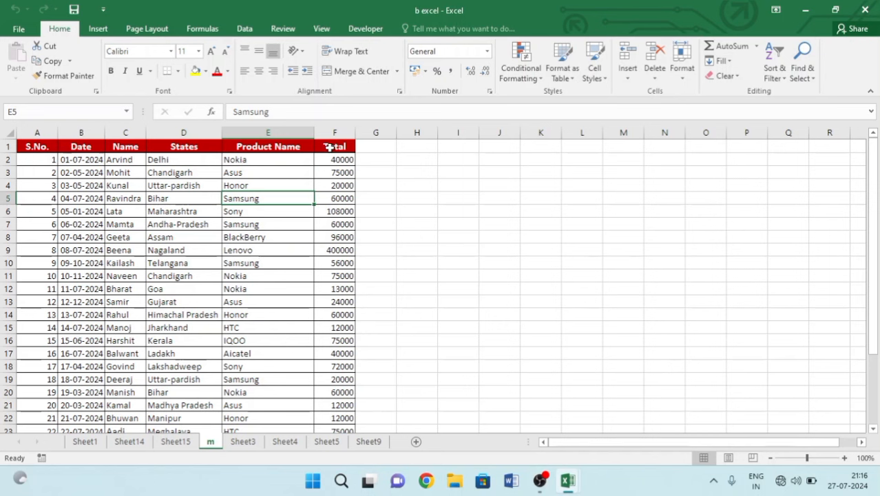
# Step: Select the whole data table A1:F29 on sheet m, including its header row
pyautogui.click(383, 195)
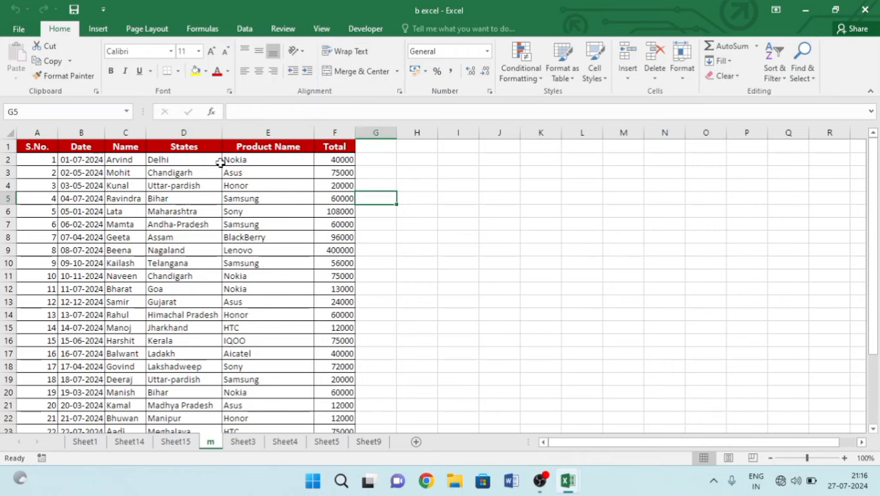
pyautogui.scroll(-3, 310, 213)
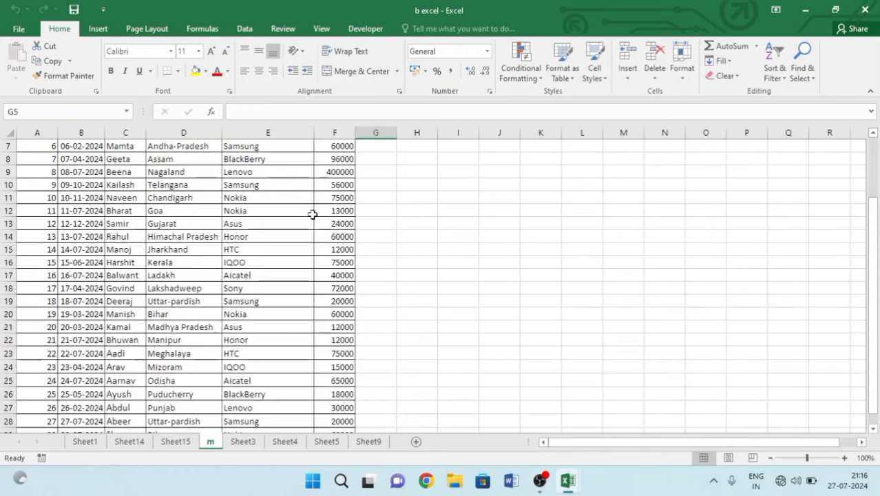
pyautogui.scroll(-3, 315, 215)
pyautogui.scroll(6, 316, 219)
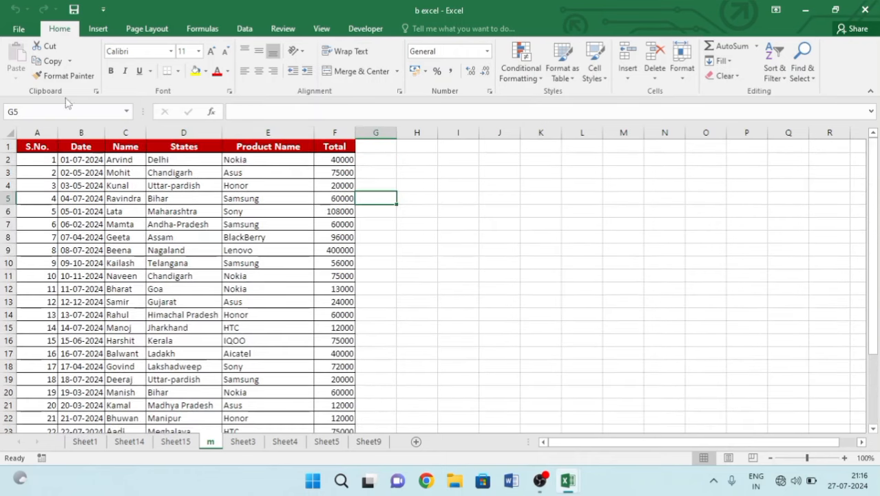
pyautogui.click(98, 31)
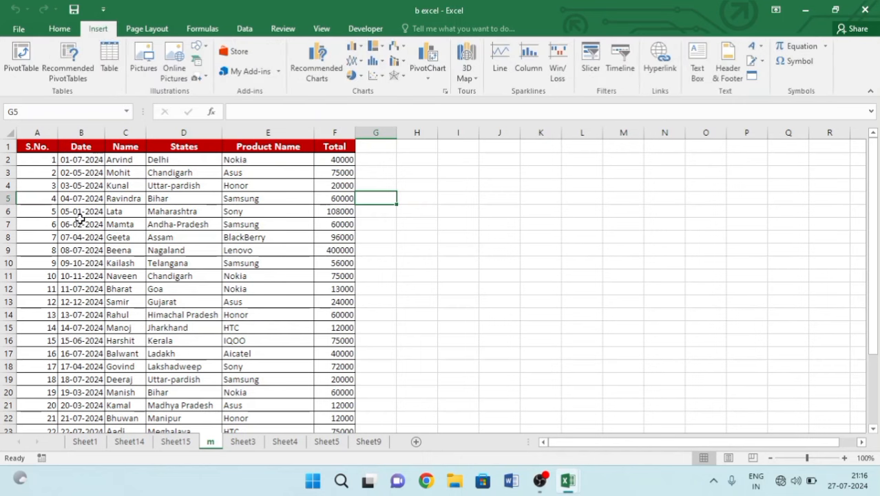
pyautogui.click(125, 249)
pyautogui.click(32, 147)
pyautogui.hotkey('ctrl', 'shift', 'Right')
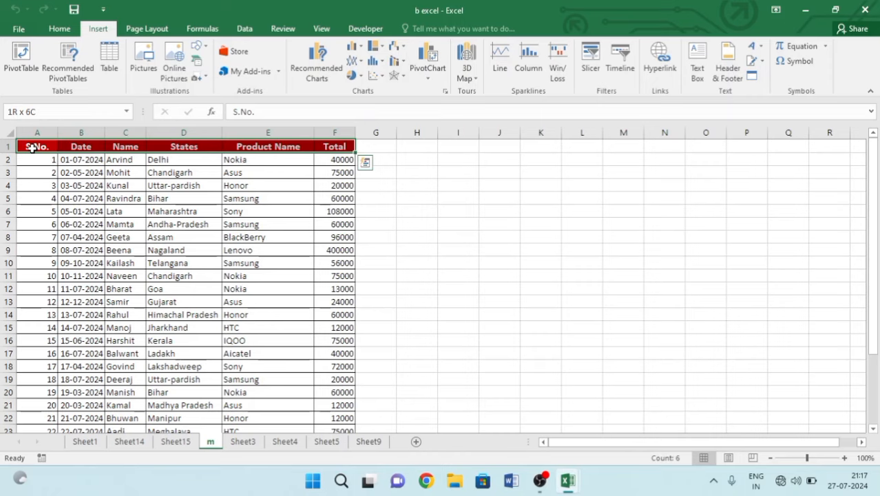
pyautogui.hotkey('ctrl', 'shift', 'Down')
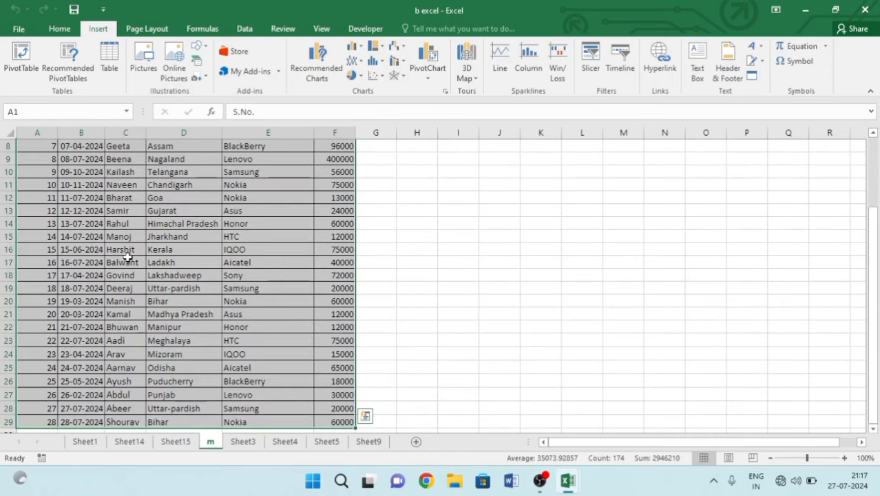
pyautogui.scroll(3, 128, 258)
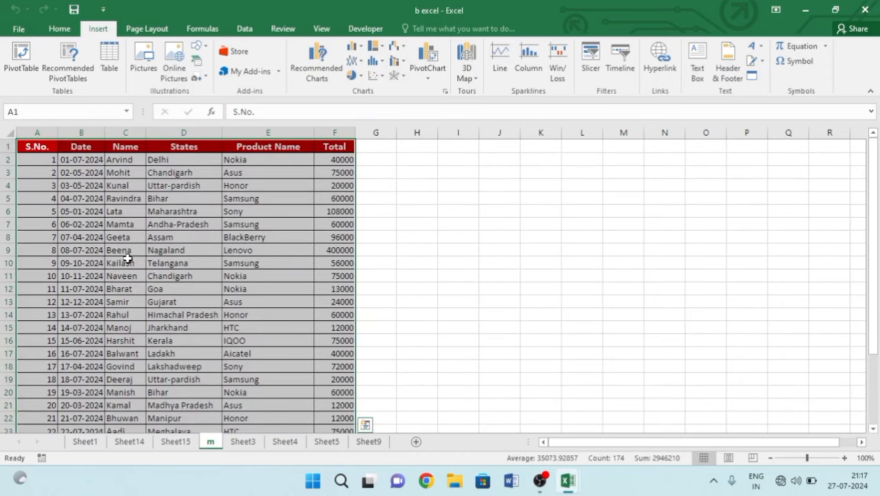
# Step: Create a PivotTable from the selected range on a new worksheet
pyautogui.click(20, 62)
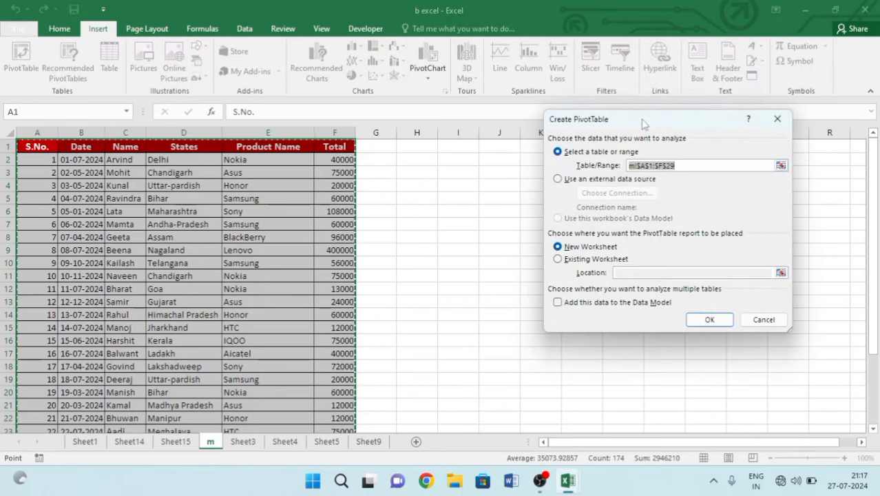
pyautogui.moveTo(644, 123); pyautogui.dragTo(573, 118)
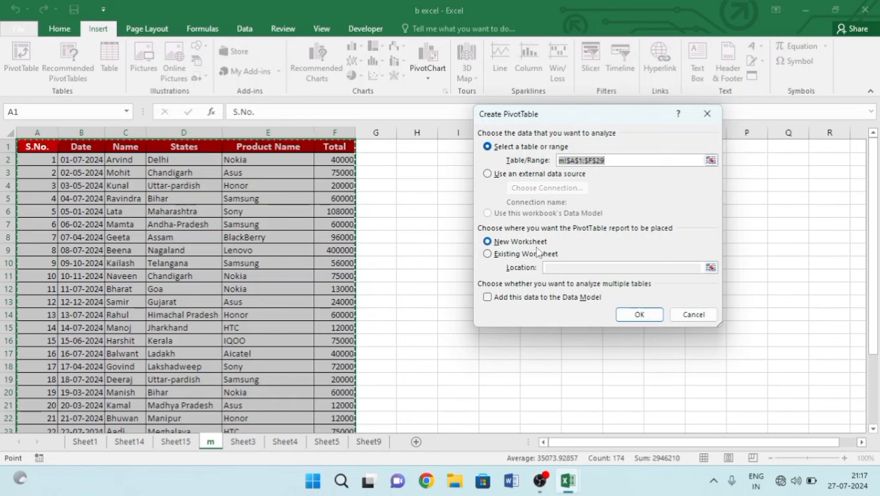
pyautogui.click(637, 316)
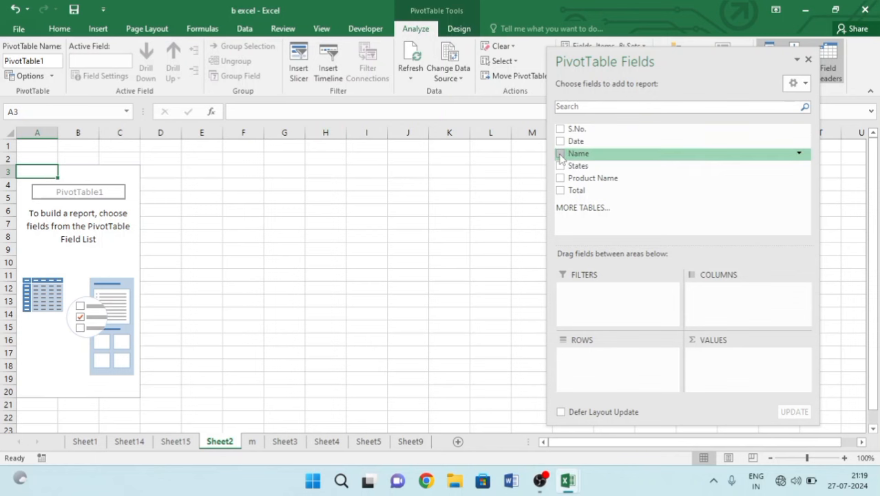
# Step: Lay out the PivotTable with Name as rows, Product Name as columns and Total summed as values
pyautogui.moveTo(561, 157); pyautogui.dragTo(629, 360)
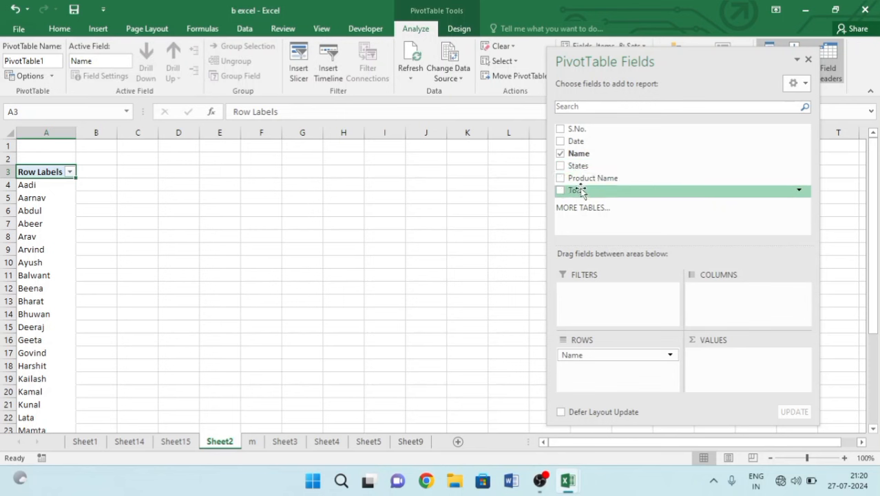
pyautogui.moveTo(582, 193); pyautogui.dragTo(699, 356)
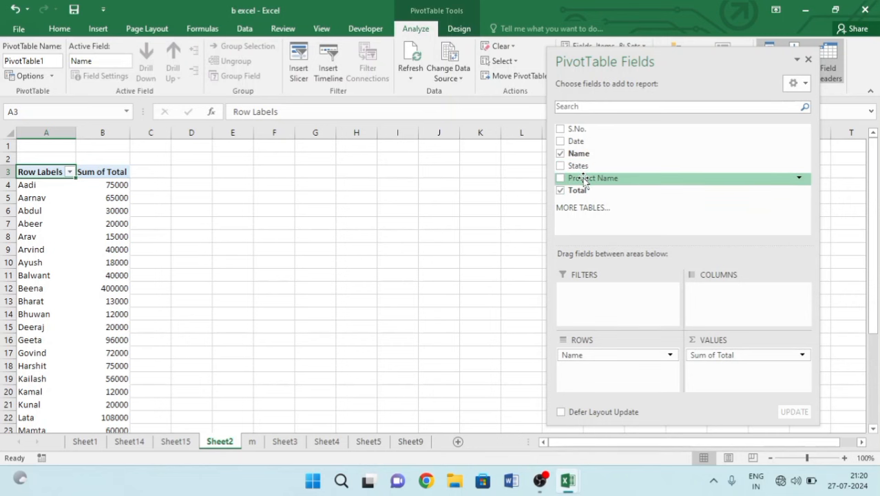
pyautogui.moveTo(585, 181); pyautogui.dragTo(720, 298)
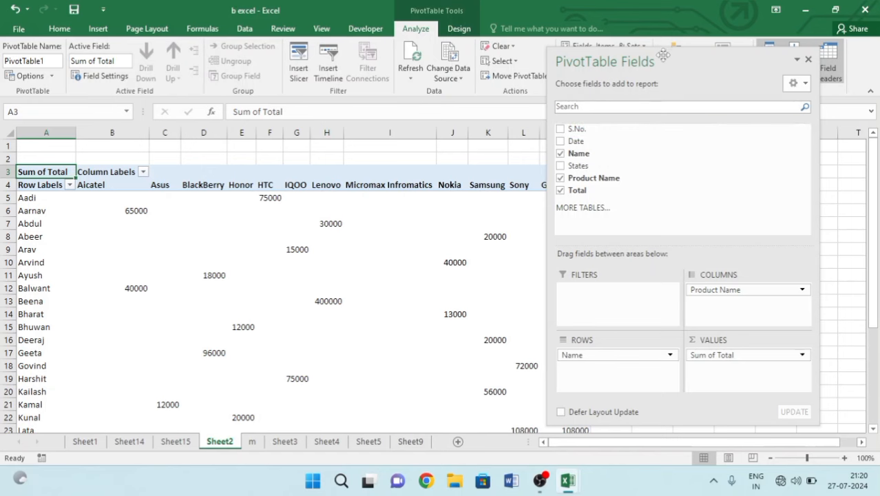
pyautogui.moveTo(663, 55); pyautogui.dragTo(767, 154)
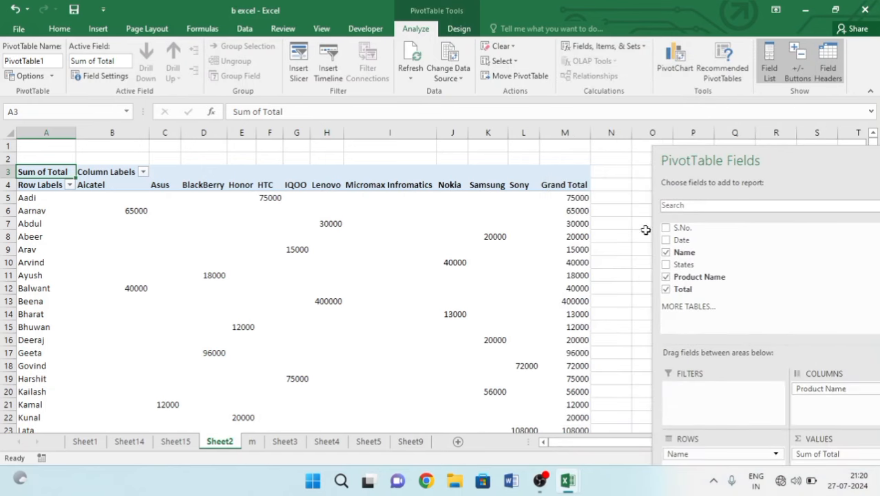
pyautogui.click(622, 174)
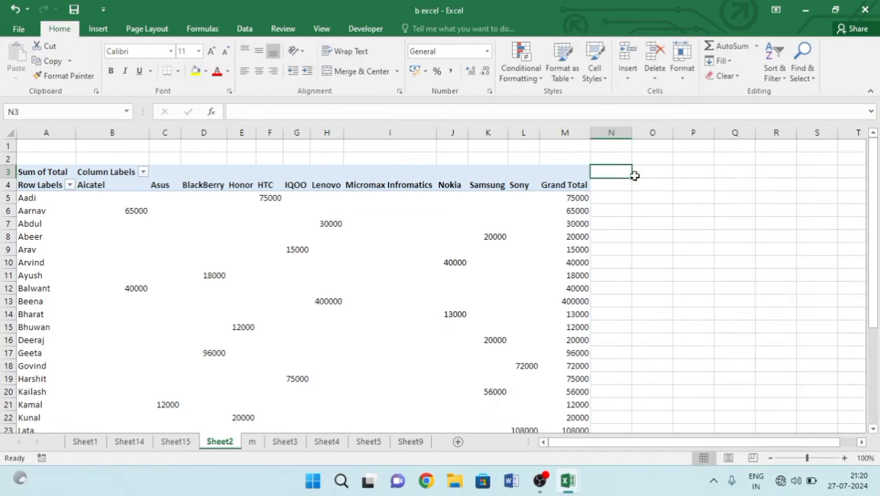
# Step: Widen the HTC column of the PivotTable so its amounts fit
pyautogui.moveTo(876, 193); pyautogui.dragTo(863, 287)
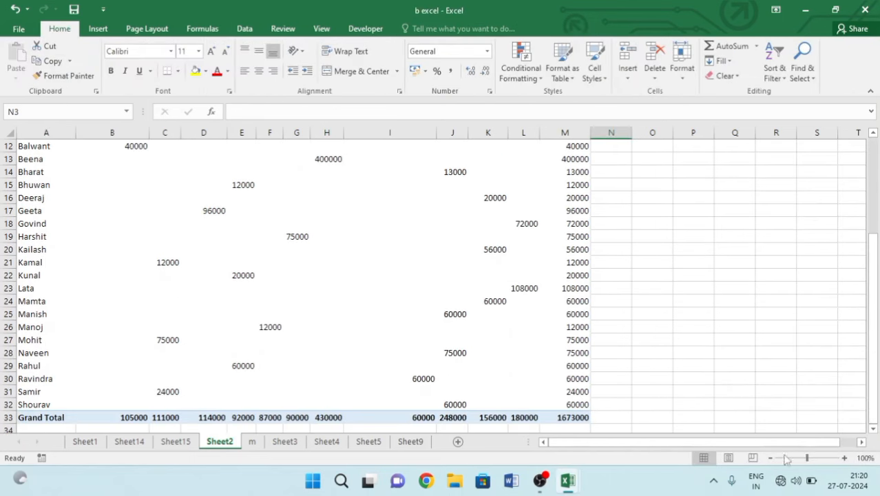
pyautogui.moveTo(807, 458); pyautogui.dragTo(821, 459)
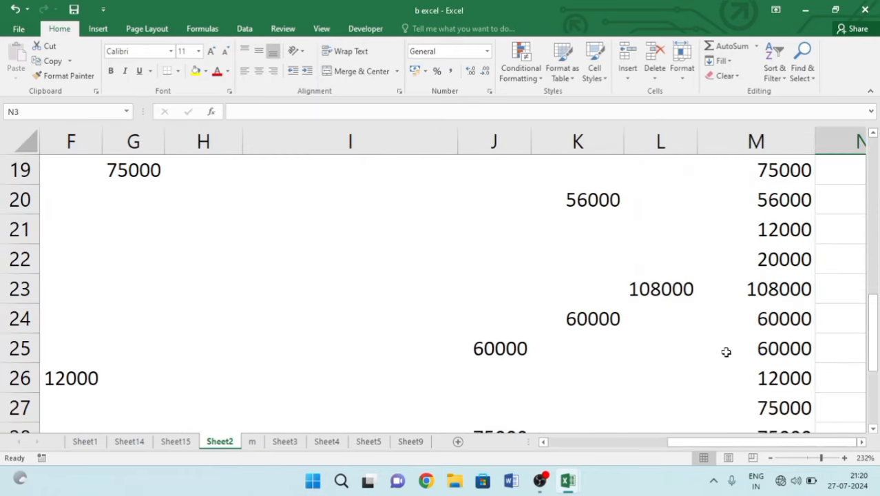
pyautogui.moveTo(869, 315); pyautogui.dragTo(872, 156)
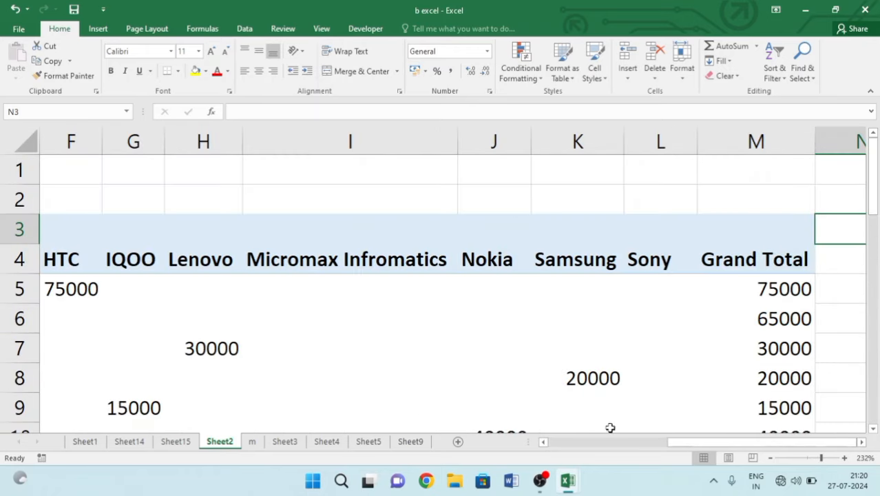
pyautogui.moveTo(691, 441); pyautogui.dragTo(573, 442)
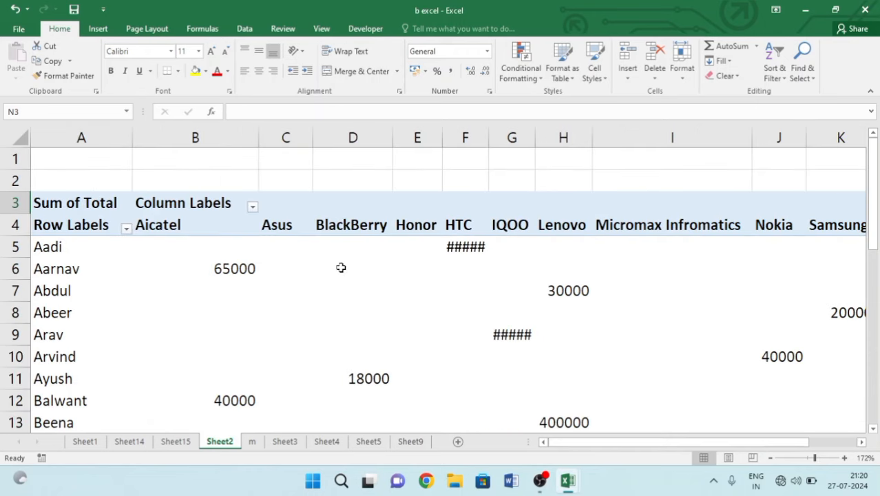
pyautogui.moveTo(487, 137); pyautogui.dragTo(496, 137)
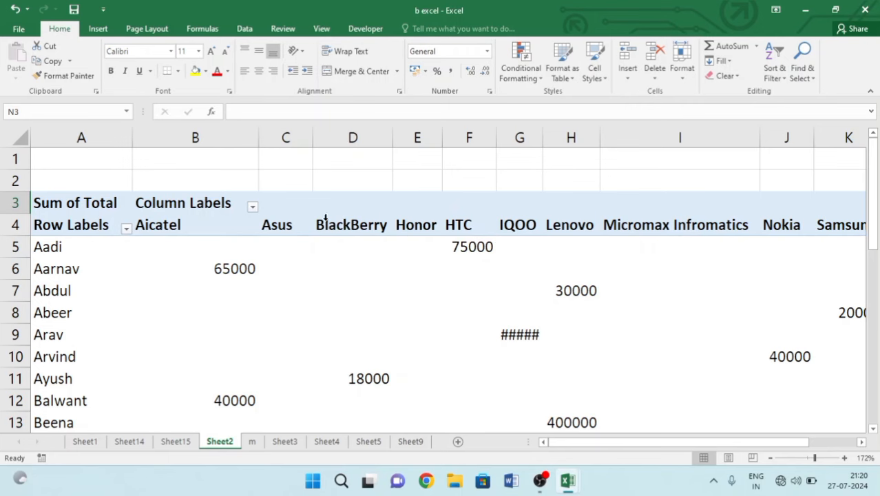
# Step: Filter the row labels to only the last seven names in the list, leaving out the second-to-last one
pyautogui.moveTo(875, 243); pyautogui.dragTo(870, 384)
pyautogui.scroll(5, 552, 269)
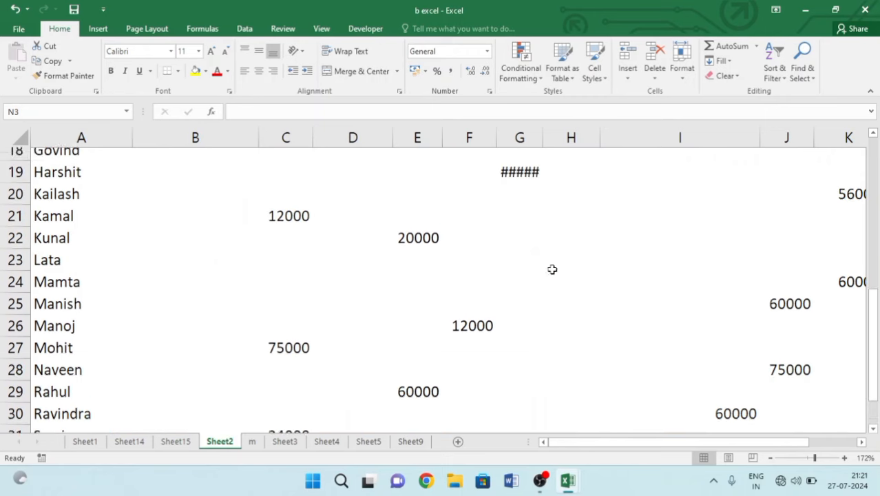
pyautogui.scroll(2, 512, 240)
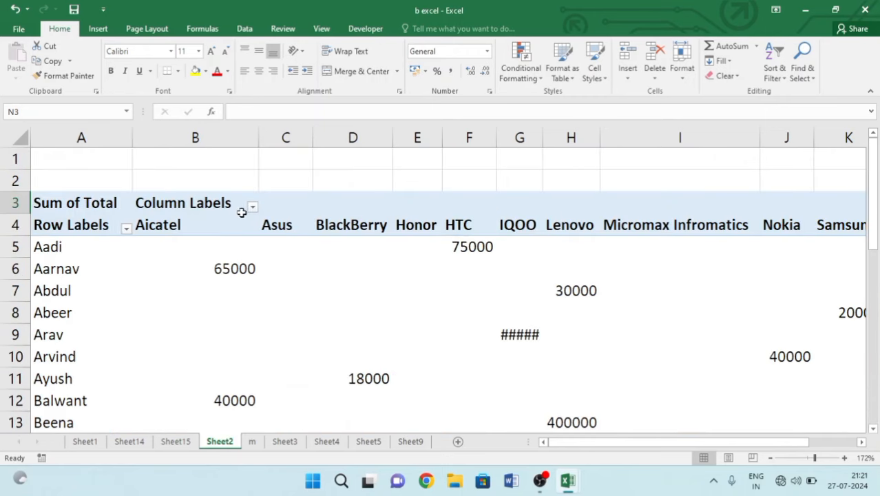
pyautogui.click(126, 229)
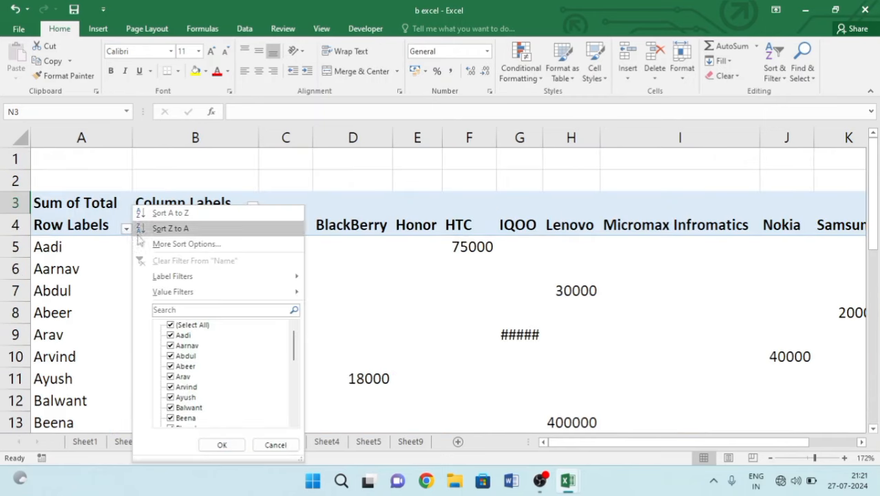
pyautogui.click(174, 327)
pyautogui.scroll(-6, 180, 363)
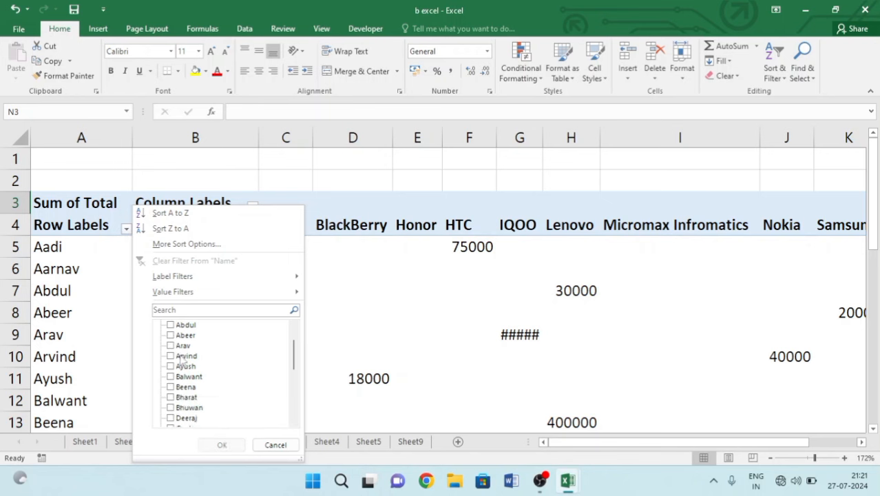
pyautogui.click(171, 418)
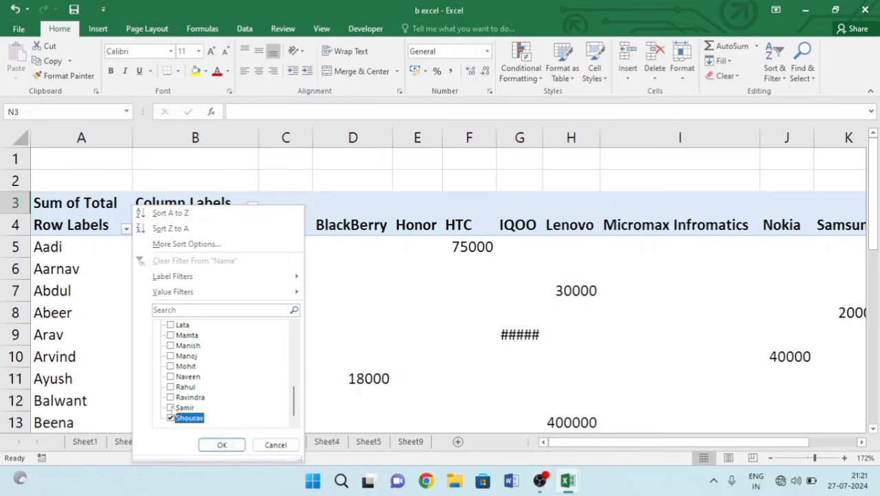
pyautogui.click(171, 397)
pyautogui.click(171, 387)
pyautogui.click(170, 377)
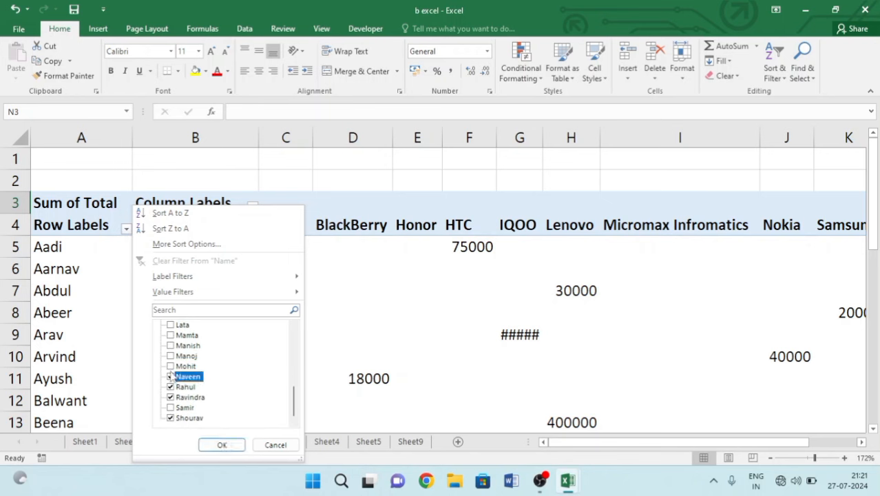
pyautogui.click(171, 366)
pyautogui.click(171, 356)
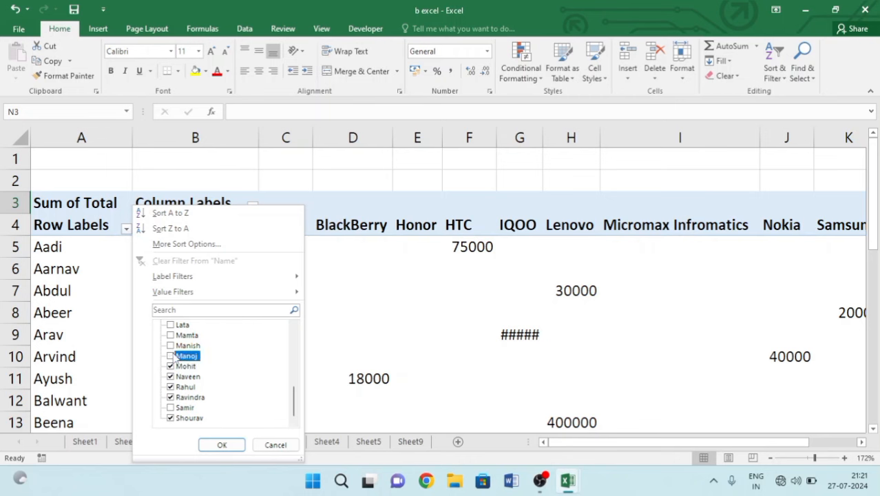
pyautogui.click(231, 446)
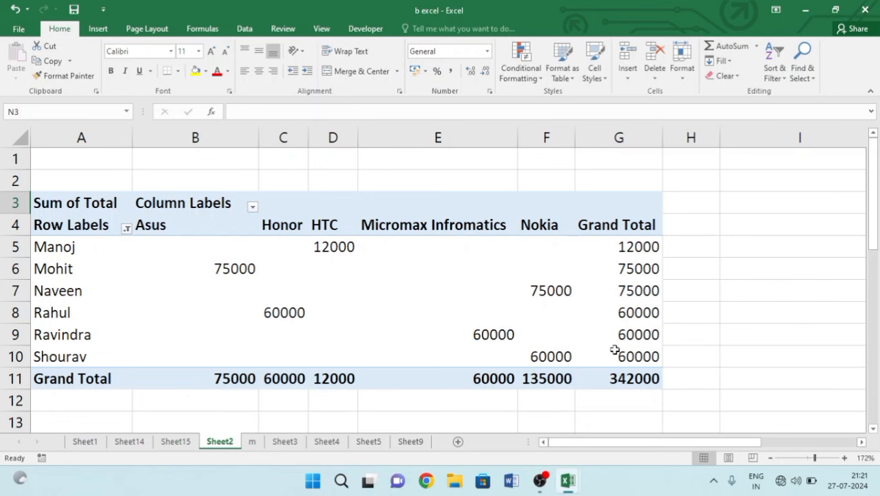
# Step: Close the PivotTable's field list and show it again
pyautogui.moveTo(659, 304)
pyautogui.click(283, 268)
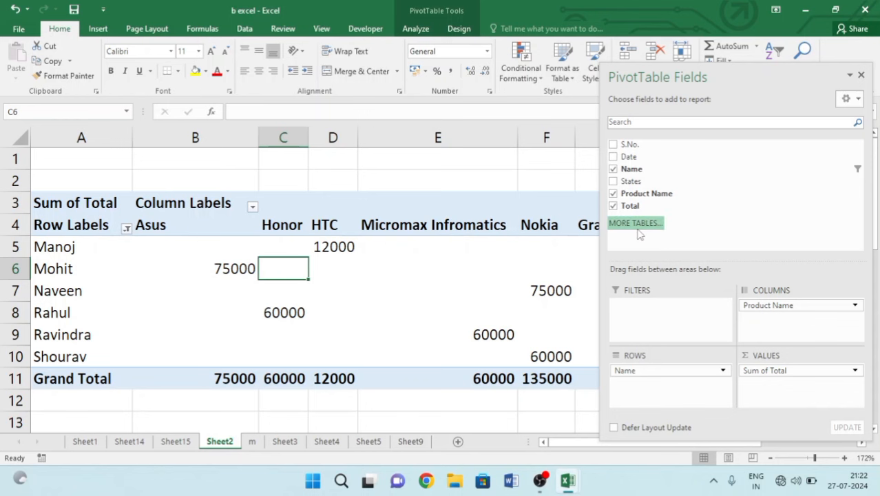
pyautogui.click(513, 173)
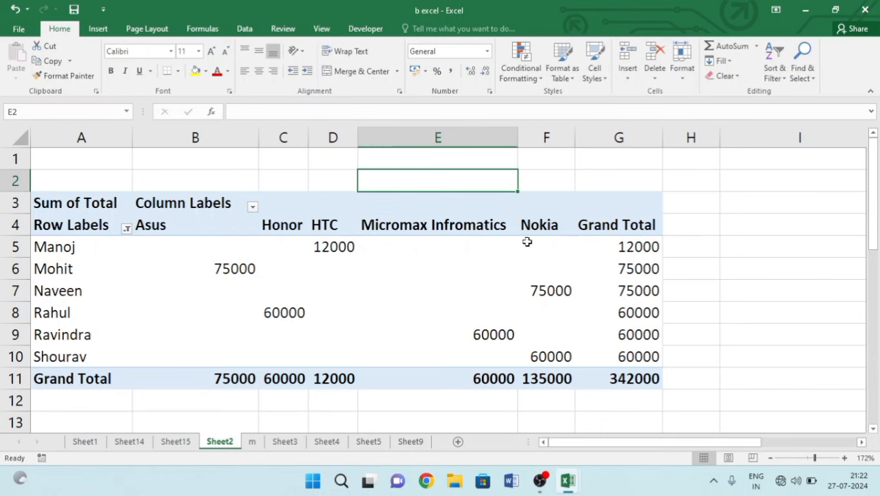
pyautogui.click(558, 228)
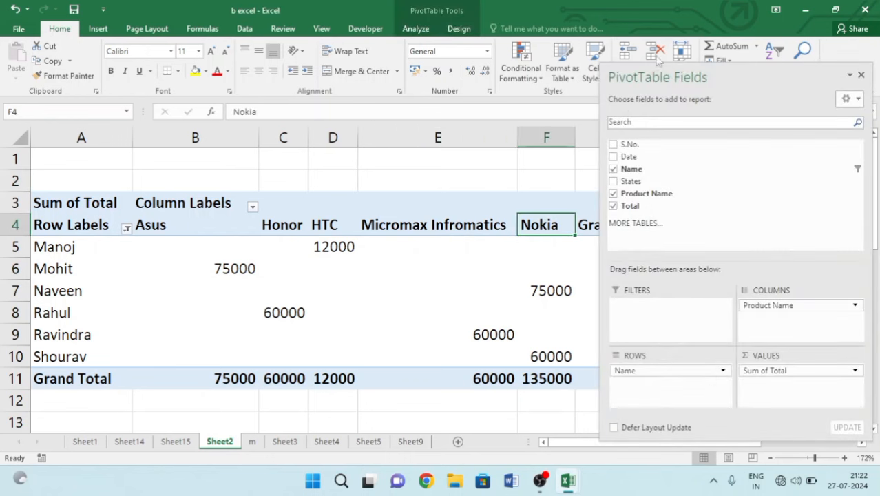
pyautogui.click(862, 76)
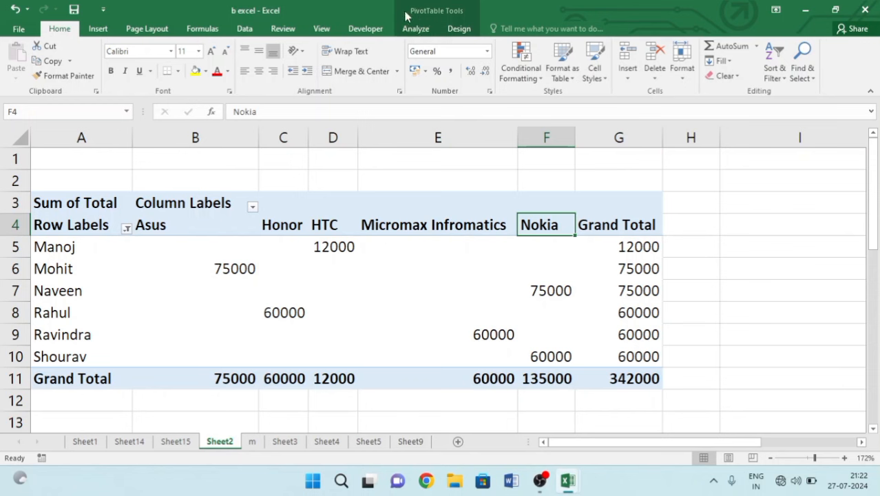
pyautogui.click(411, 29)
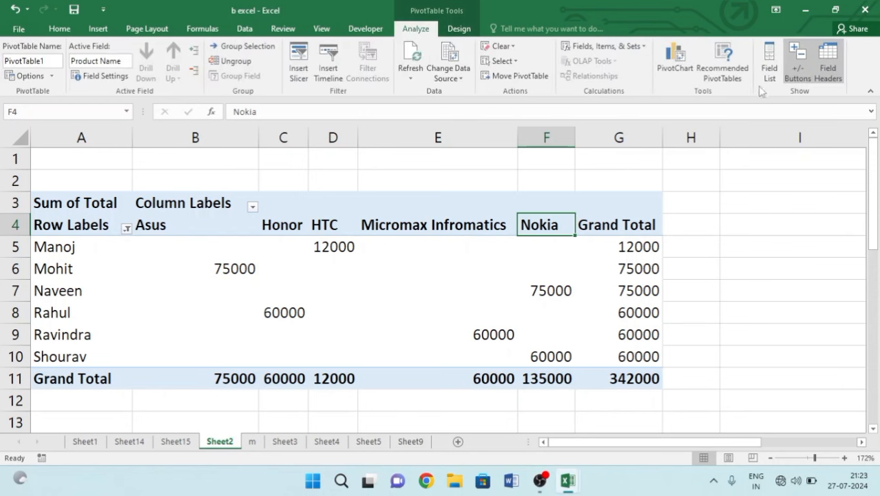
pyautogui.click(770, 61)
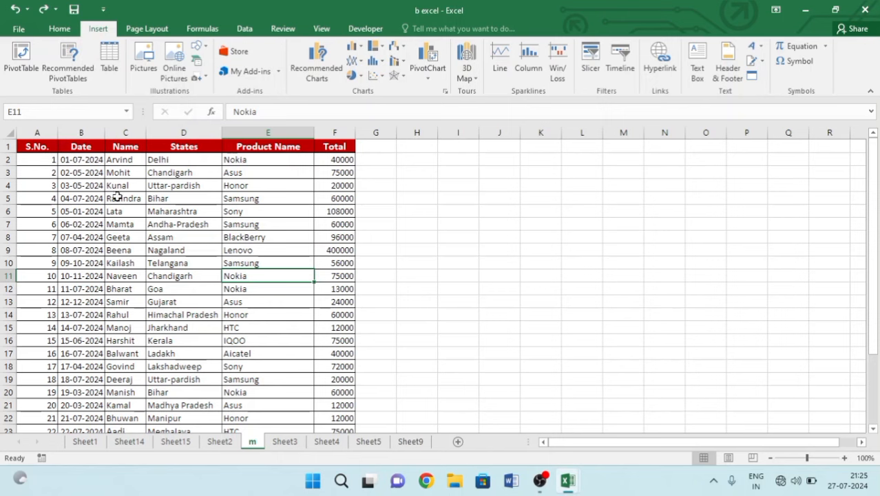
# Step: Insert the recommended PivotTable "Sum of Total by Product Name" on a new sheet
pyautogui.click(59, 68)
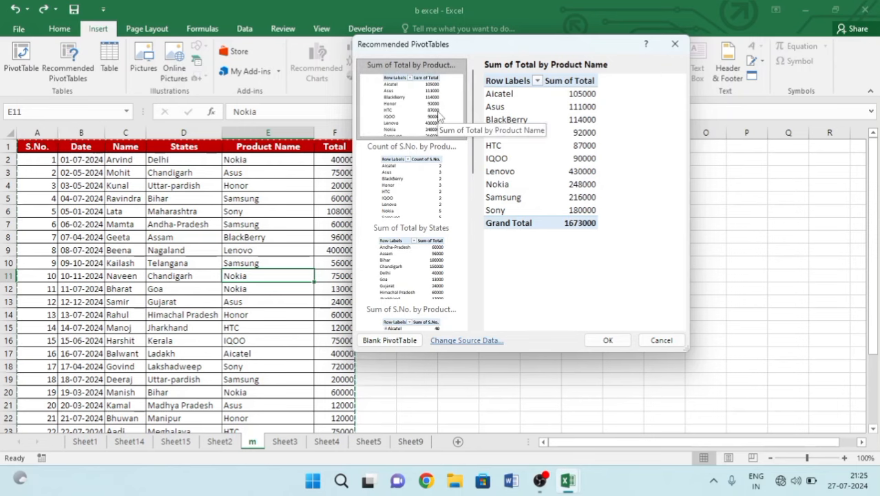
pyautogui.click(607, 340)
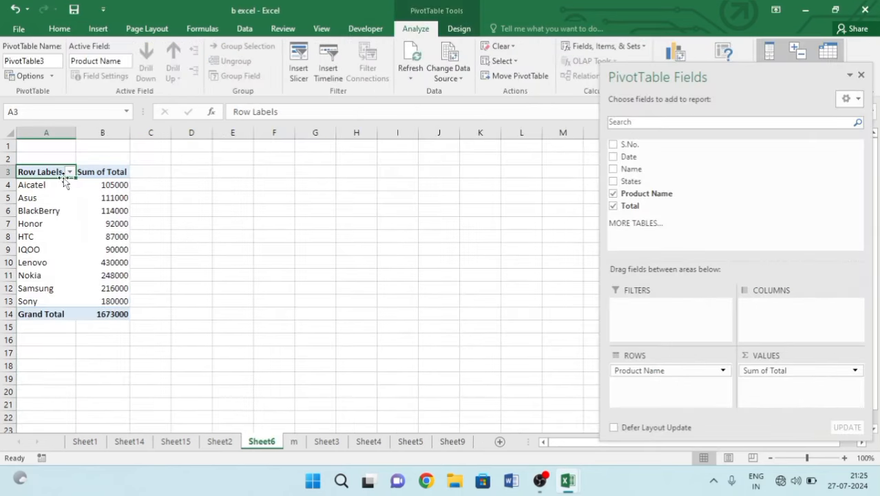
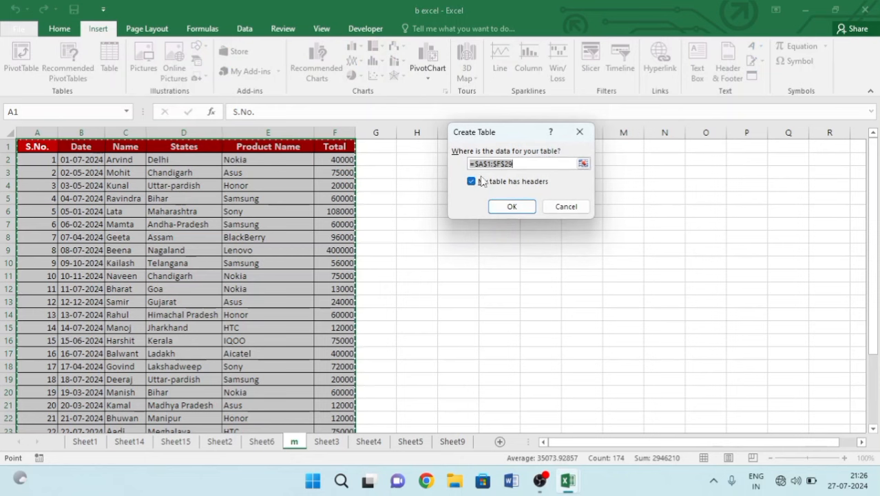
# Step: Create a table with headers from the range A1:F29 on sheet m
pyautogui.click(512, 206)
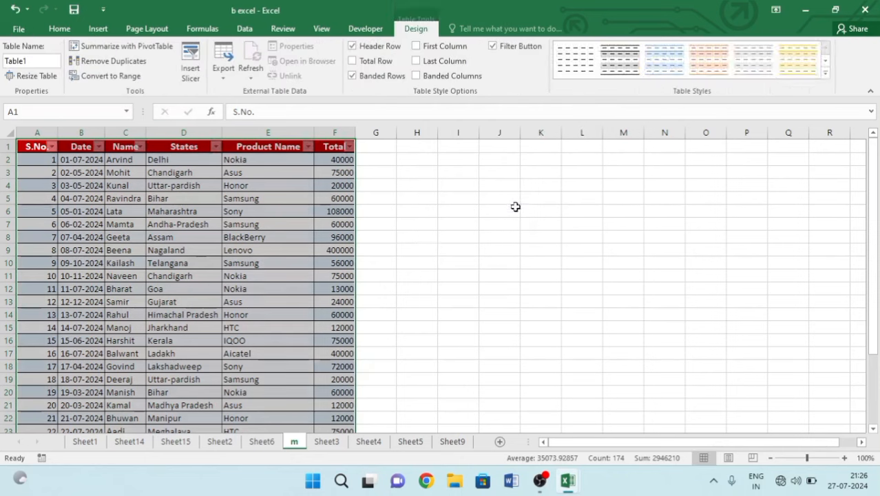
pyautogui.click(168, 199)
pyautogui.keyDown('ctrl'); pyautogui.scroll(3, 224, 293); pyautogui.keyUp('ctrl')
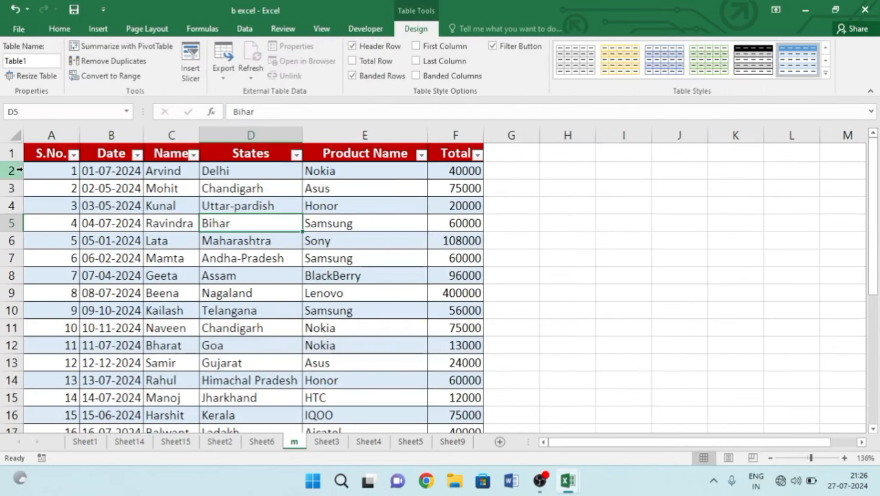
# Step: Filter the States column to show only Delhi
pyautogui.click(295, 155)
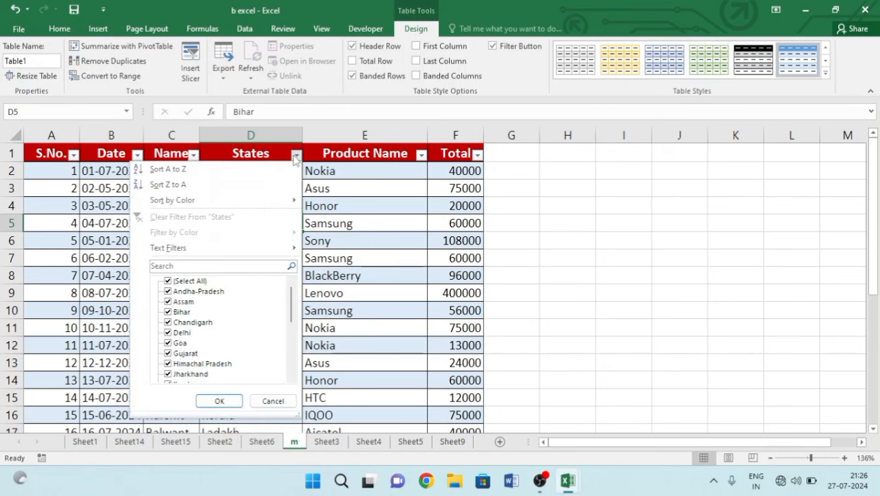
pyautogui.click(168, 282)
pyautogui.scroll(-1, 183, 295)
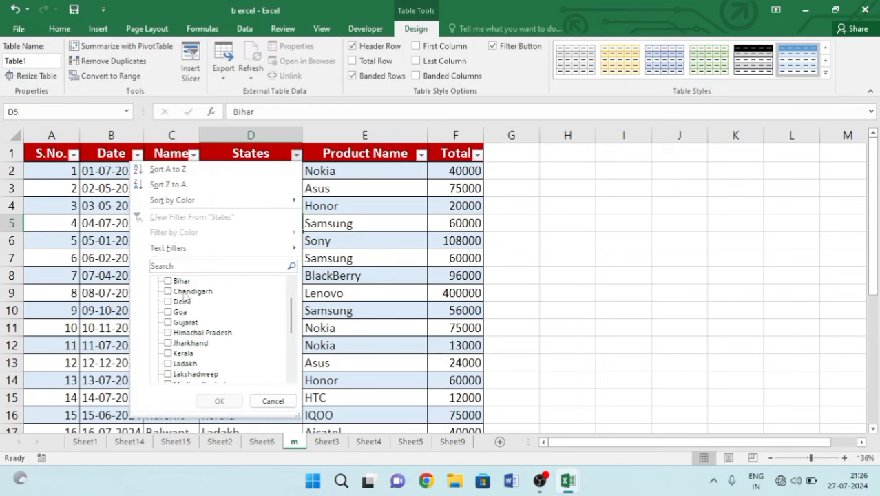
pyautogui.click(168, 302)
pyautogui.click(219, 401)
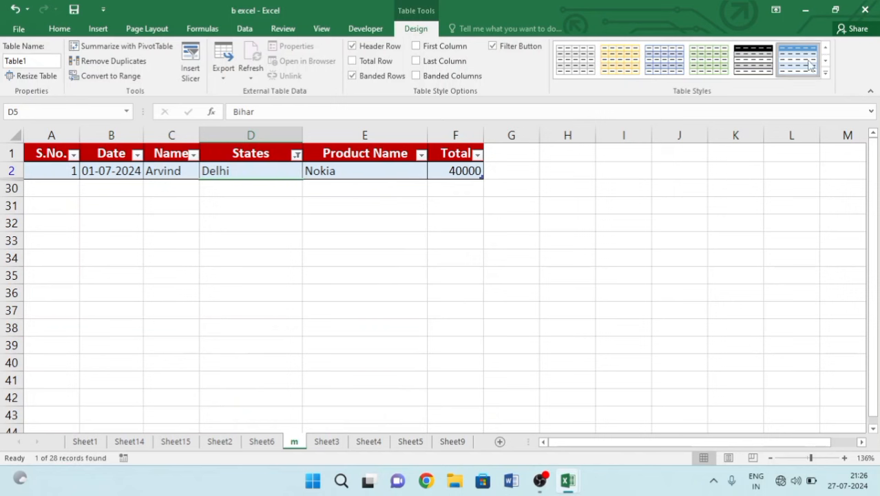
# Step: Reselect all states in the States column filter to show every row
pyautogui.click(296, 155)
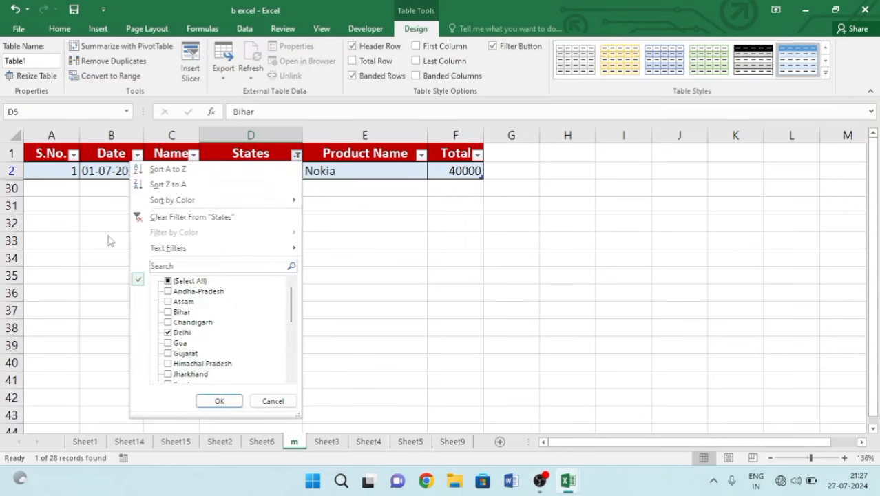
pyautogui.click(168, 282)
pyautogui.click(219, 401)
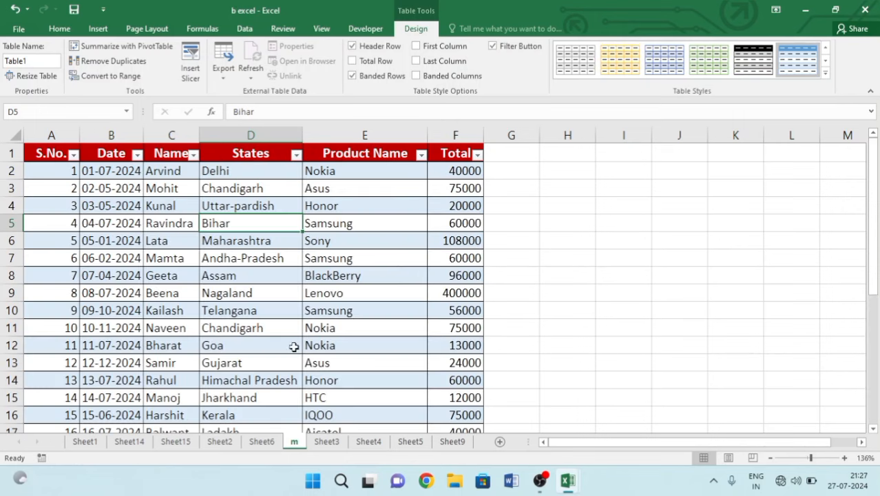
# Step: Apply the orange style from the first row of the Medium table styles to the table
pyautogui.click(825, 70)
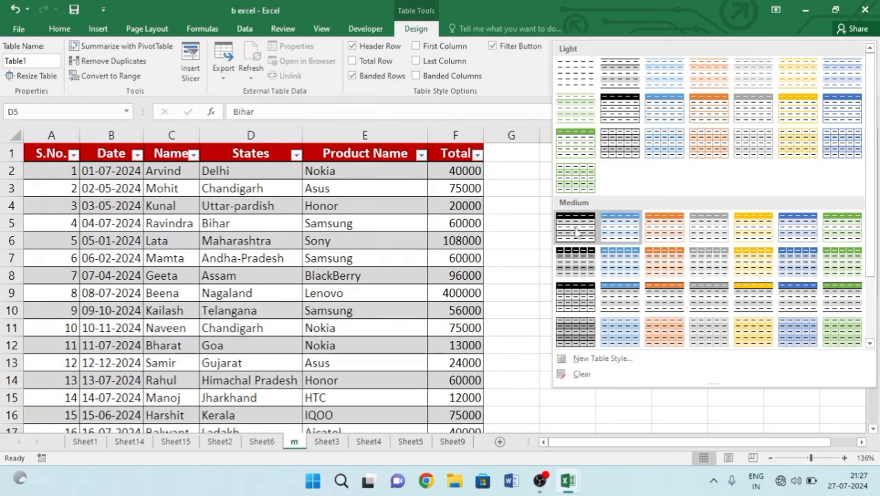
pyautogui.click(665, 227)
pyautogui.click(447, 234)
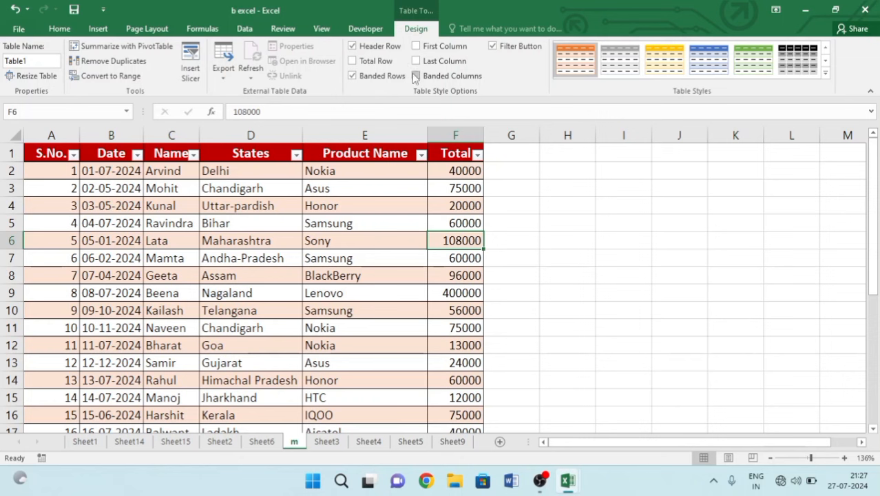
# Step: Hide the table's header row and show it again
pyautogui.click(353, 46)
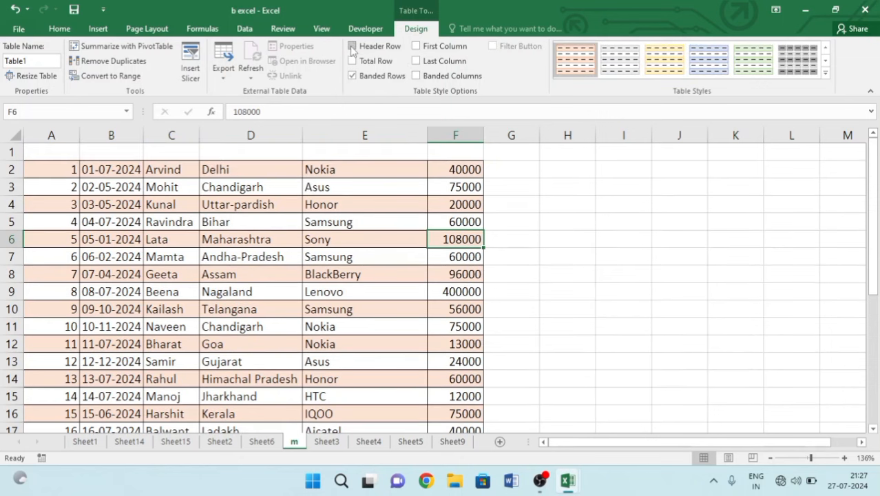
pyautogui.click(353, 50)
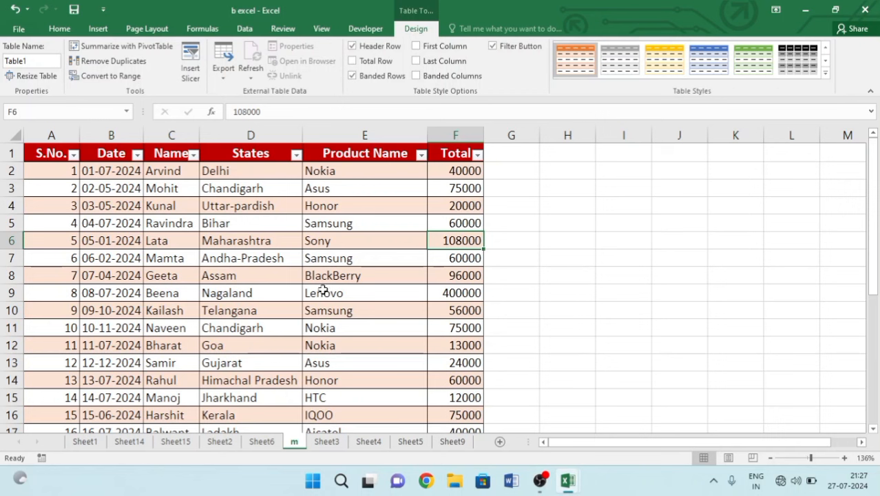
# Step: Convert the table to a normal range and undo the conversion
pyautogui.click(134, 204)
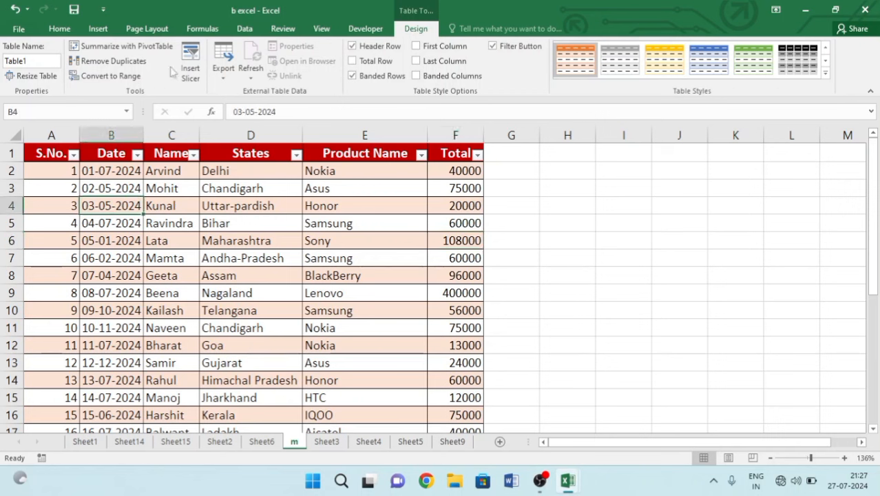
pyautogui.click(107, 77)
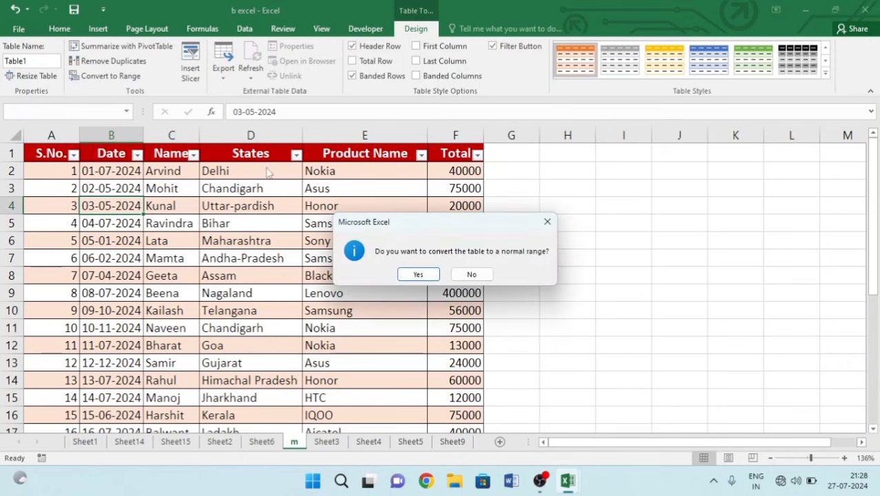
pyautogui.click(417, 275)
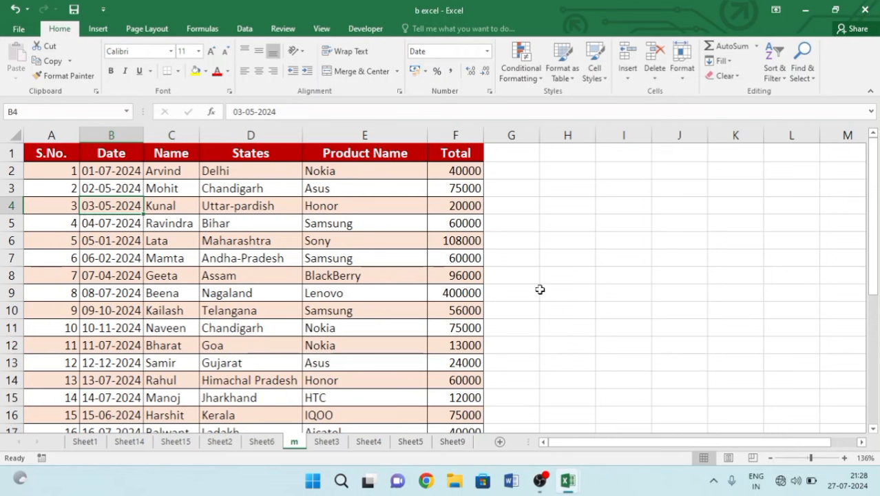
pyautogui.hotkey('ctrl', 'z')
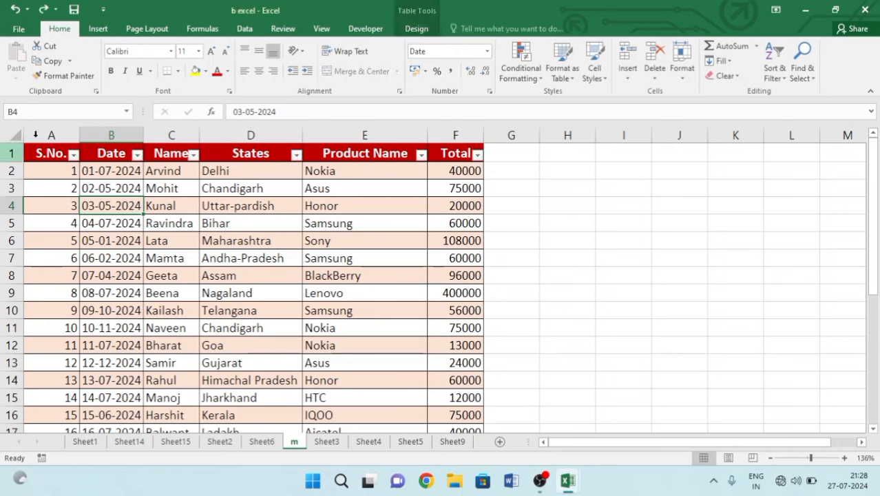
# Step: Switch the table's First Column emphasis on and off, and hide and reshow its filter buttons
pyautogui.click(413, 29)
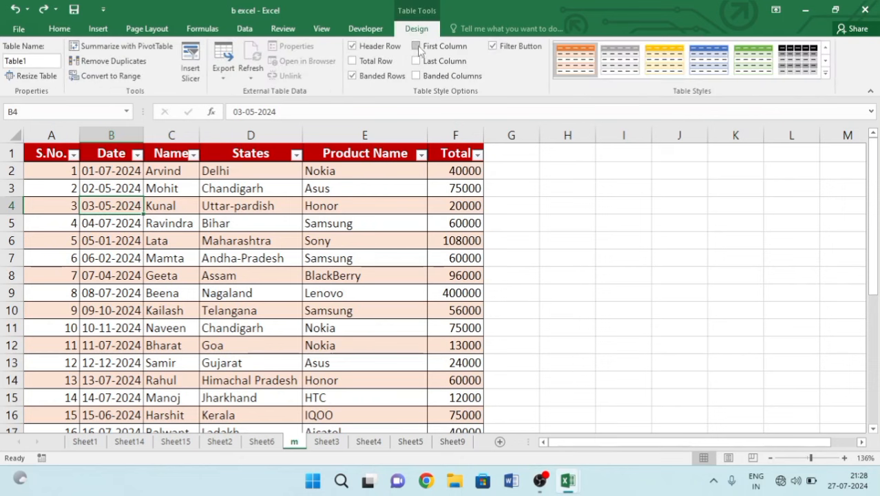
pyautogui.click(417, 46)
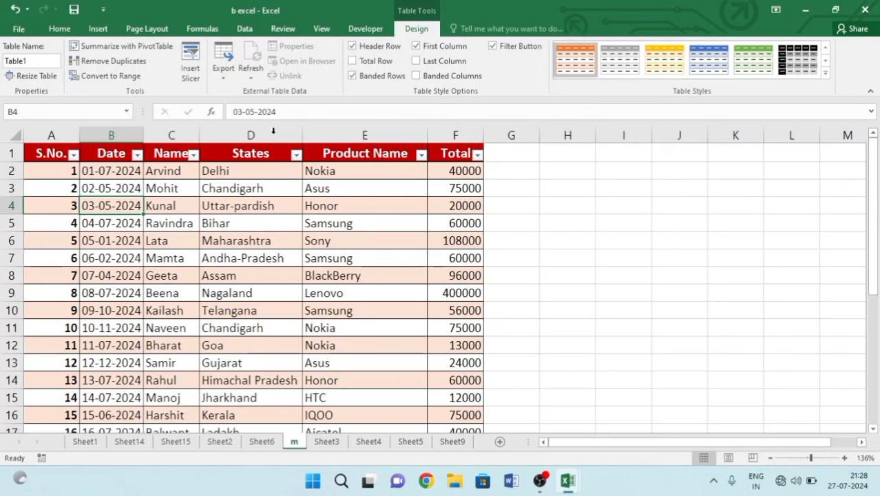
pyautogui.click(416, 46)
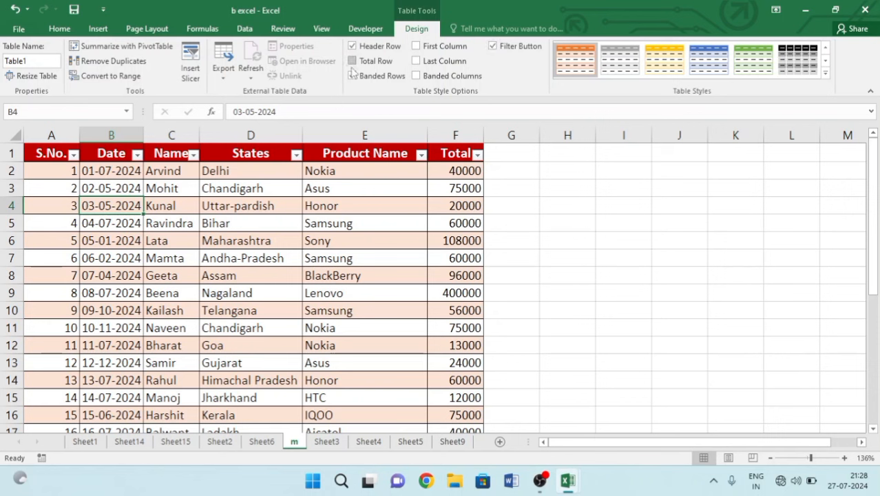
pyautogui.click(493, 47)
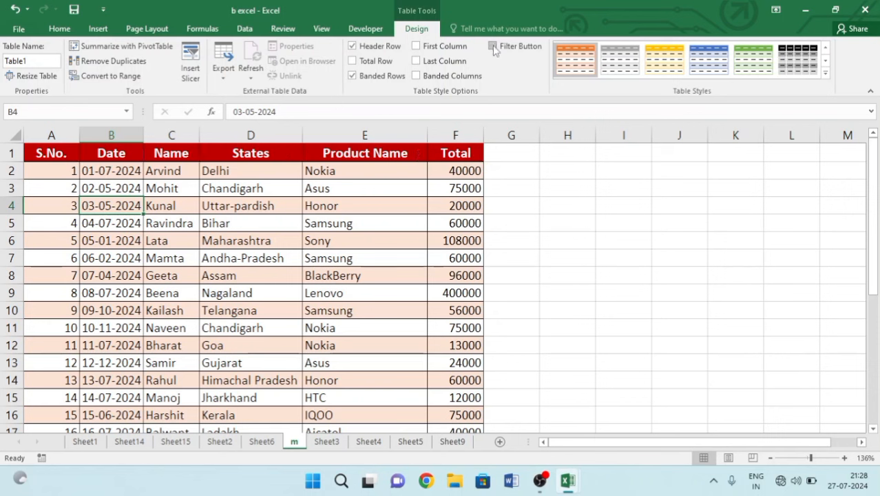
pyautogui.click(493, 47)
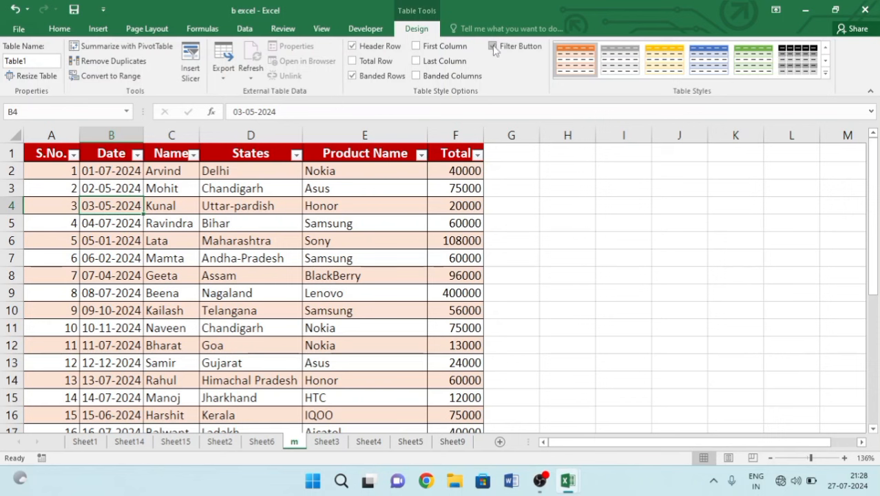
pyautogui.click(223, 76)
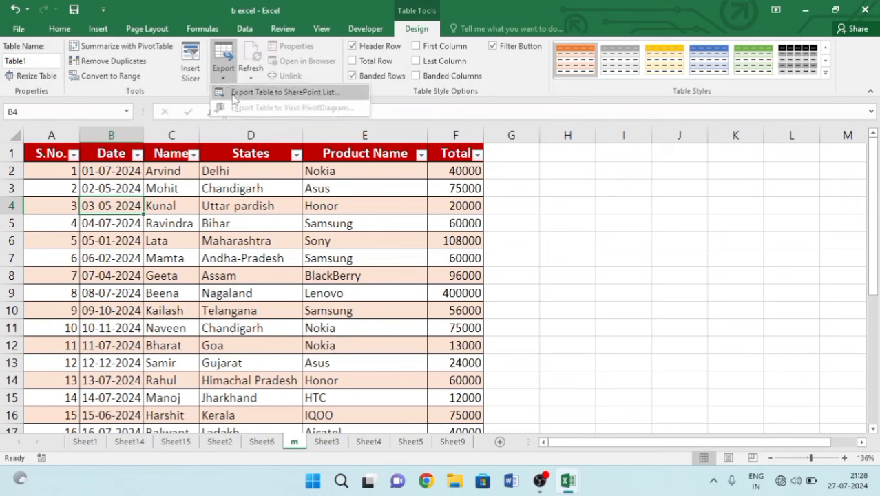
pyautogui.click(235, 208)
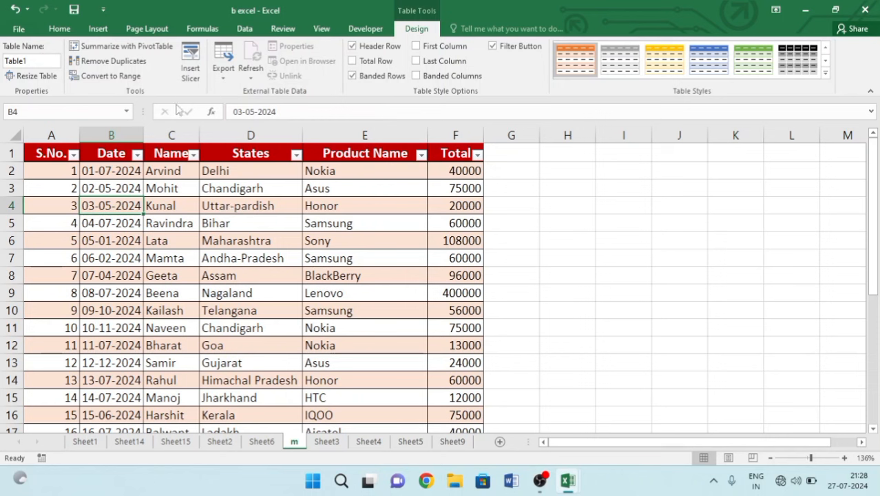
# Step: Convert the sales table to a normal range
pyautogui.click(109, 76)
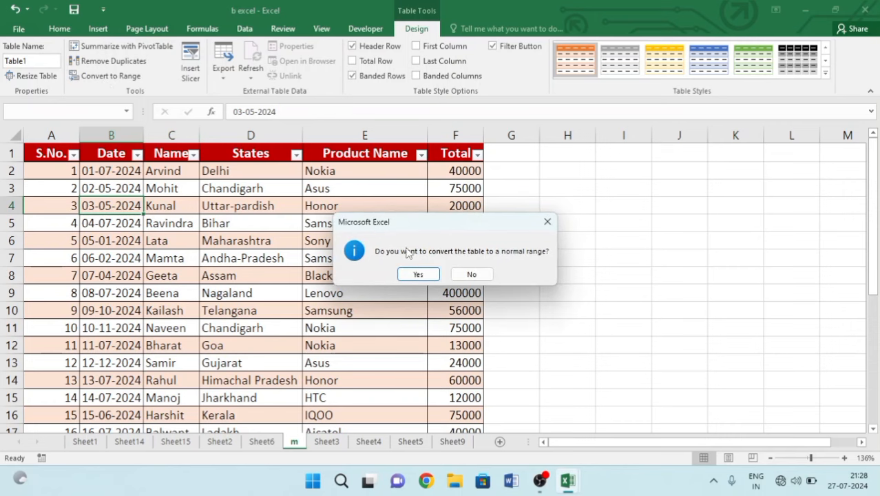
pyautogui.click(424, 276)
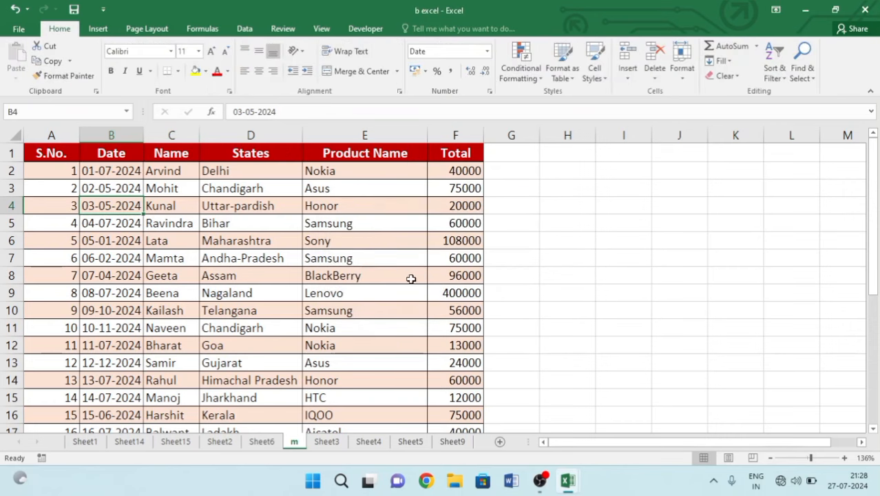
# Step: Reset the data rows A2:F29 below the header to the Normal cell style
pyautogui.hotkey('ctrl', 'a')
pyautogui.click(53, 170)
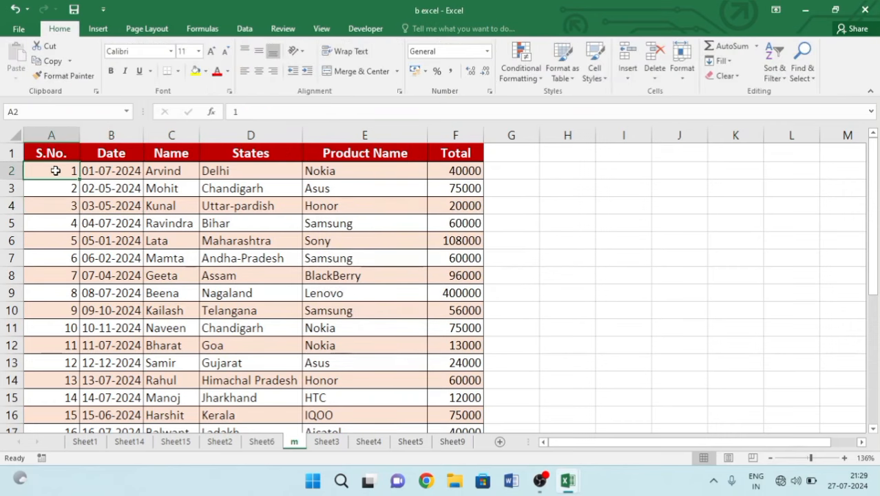
pyautogui.moveTo(55, 170); pyautogui.dragTo(450, 388)
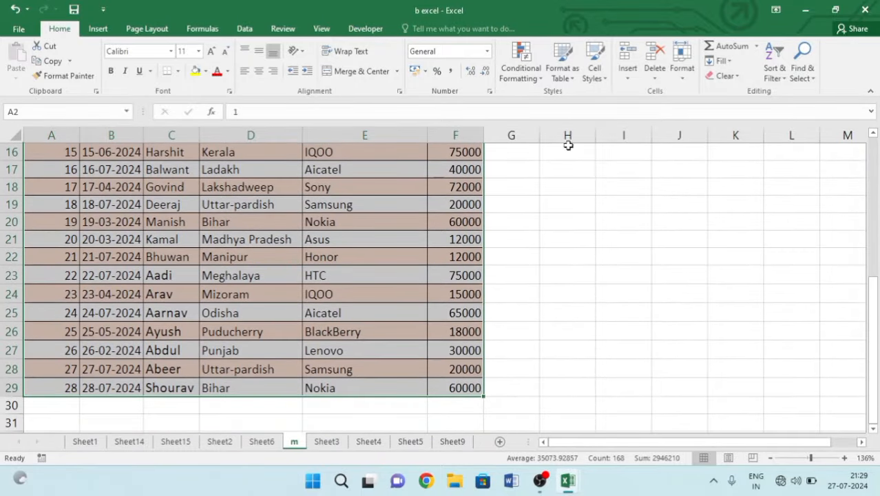
pyautogui.click(600, 78)
pyautogui.click(495, 137)
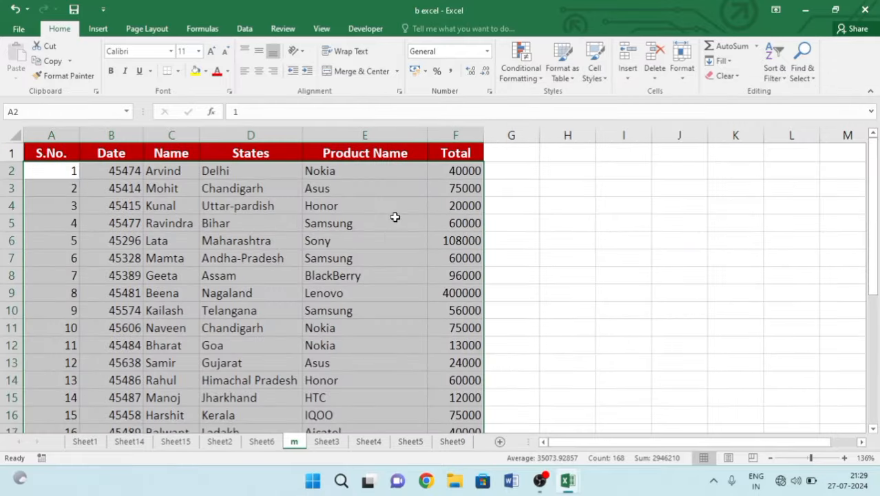
pyautogui.click(270, 253)
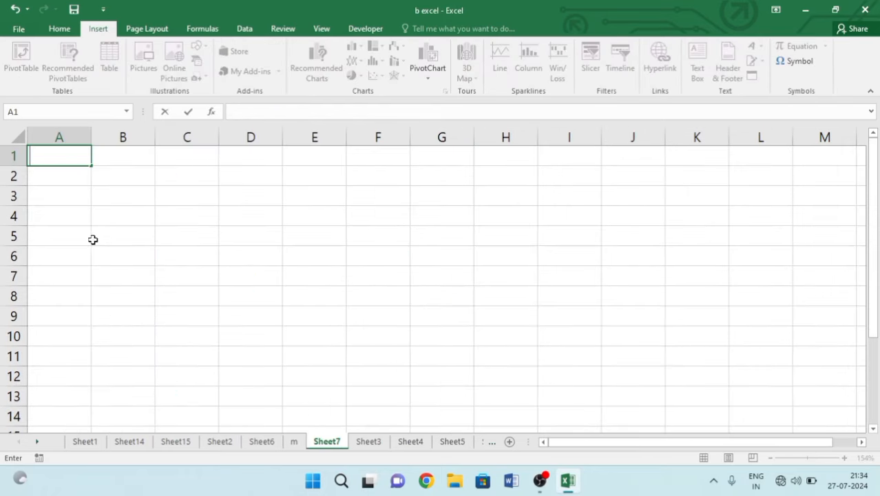
# Step: Insert the Accounting Cycle screenshot from the Pictures folder at cell A1
pyautogui.click(61, 189)
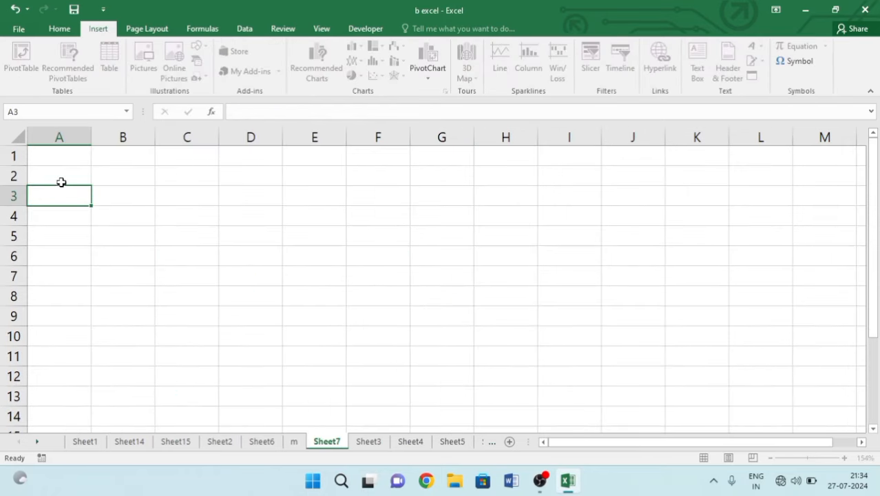
pyautogui.click(51, 148)
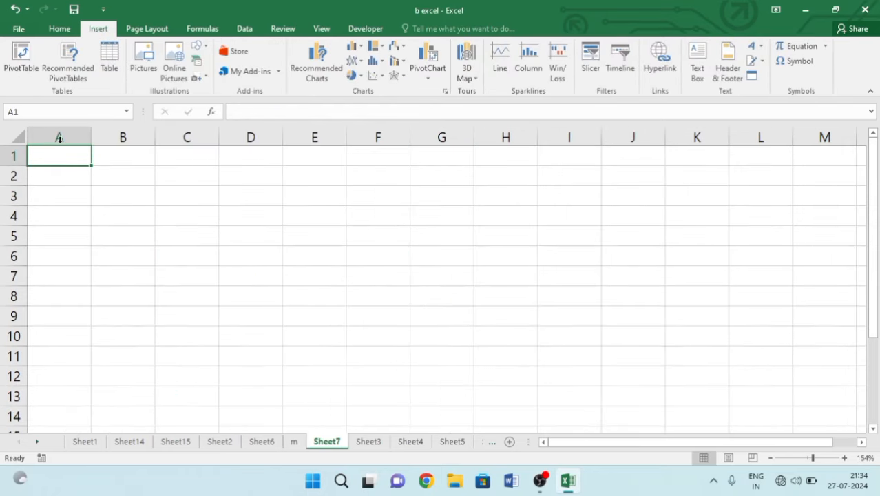
pyautogui.click(147, 69)
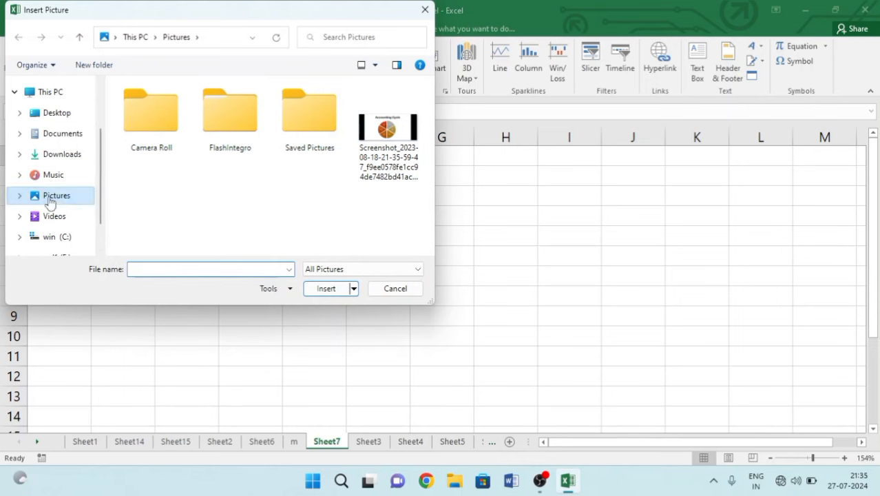
pyautogui.click(376, 142)
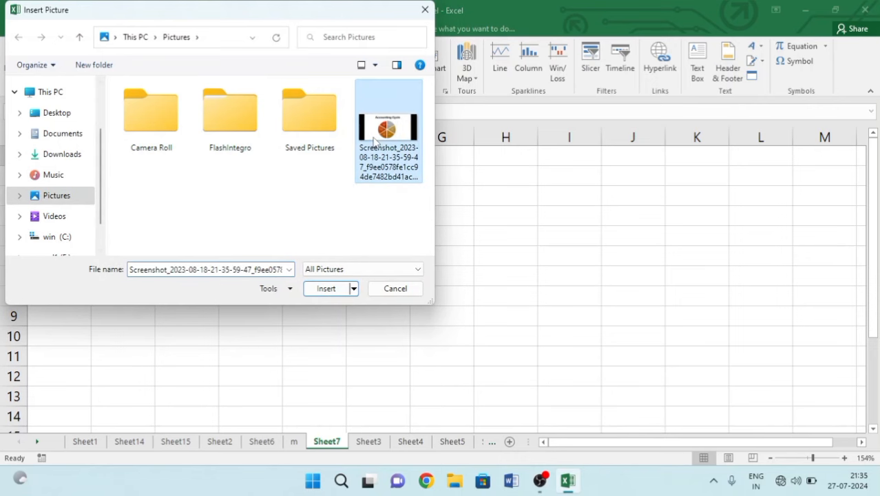
pyautogui.click(327, 289)
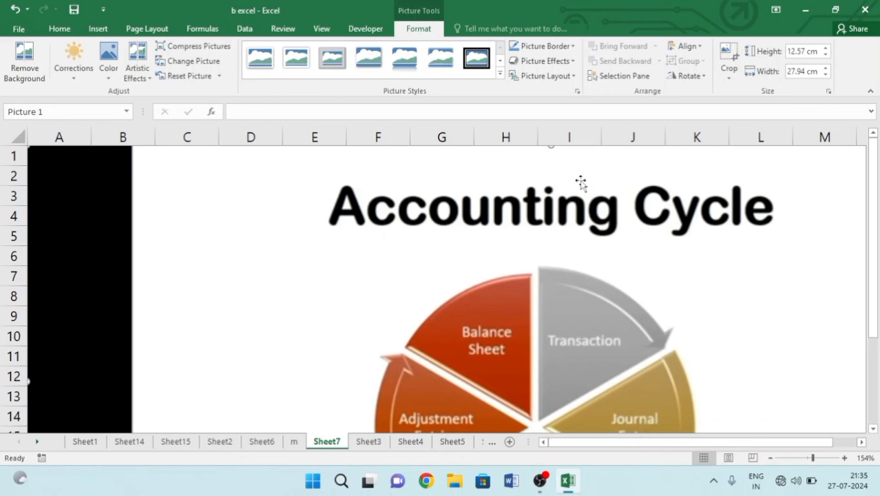
# Step: Set the picture's height to 1 cm, then set its width to 1 cm
pyautogui.scroll(-1, 485, 257)
pyautogui.scroll(-1, 486, 257)
pyautogui.scroll(2, 486, 256)
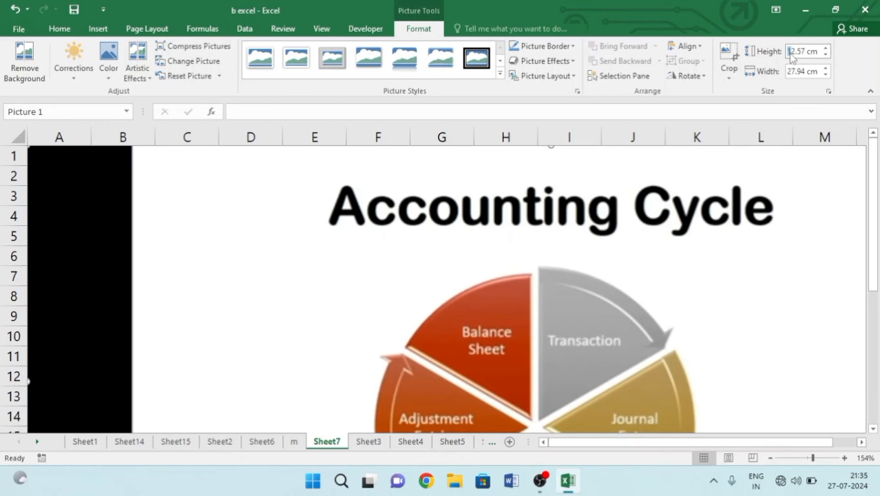
pyautogui.click(819, 53)
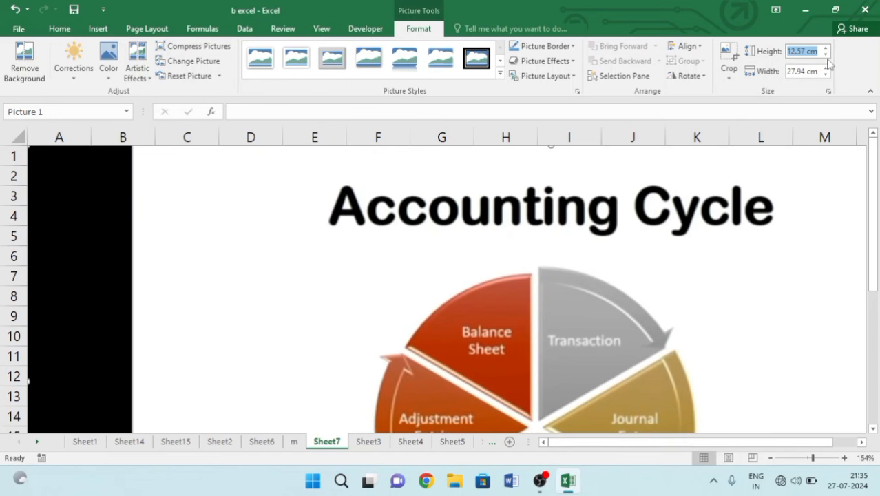
pyautogui.write('1')
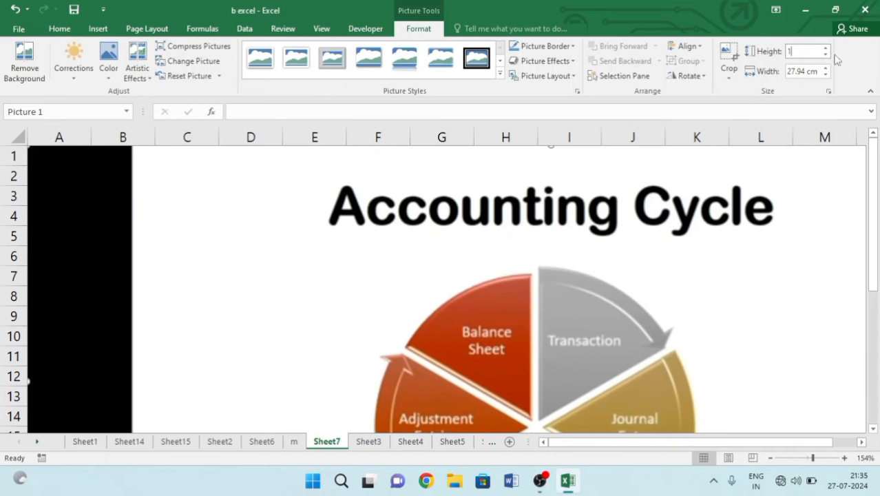
pyautogui.click(815, 69)
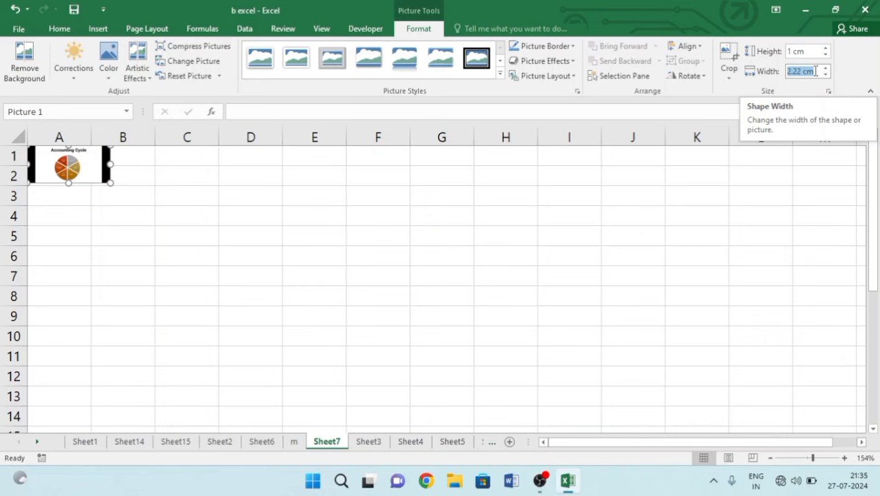
pyautogui.write('1')
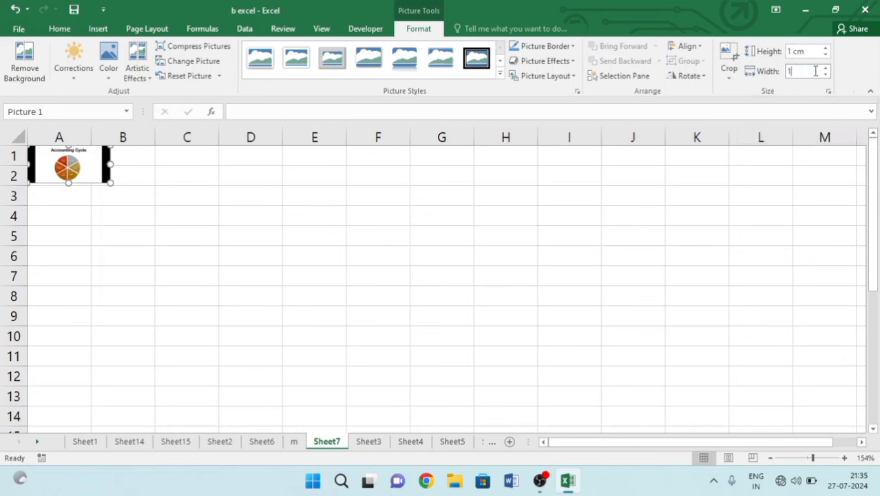
pyautogui.press('Return')
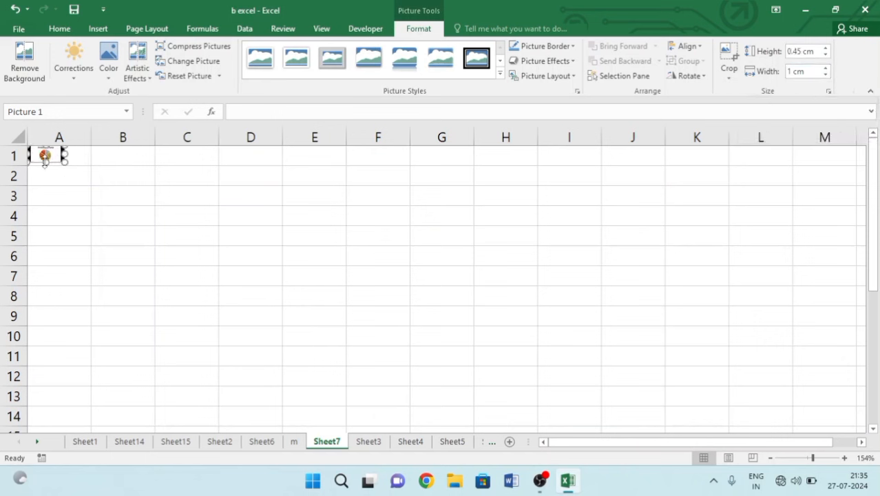
# Step: Stretch the picture freely to about 4.26 cm wide and 1.7 cm high
pyautogui.moveTo(46, 162); pyautogui.dragTo(187, 168)
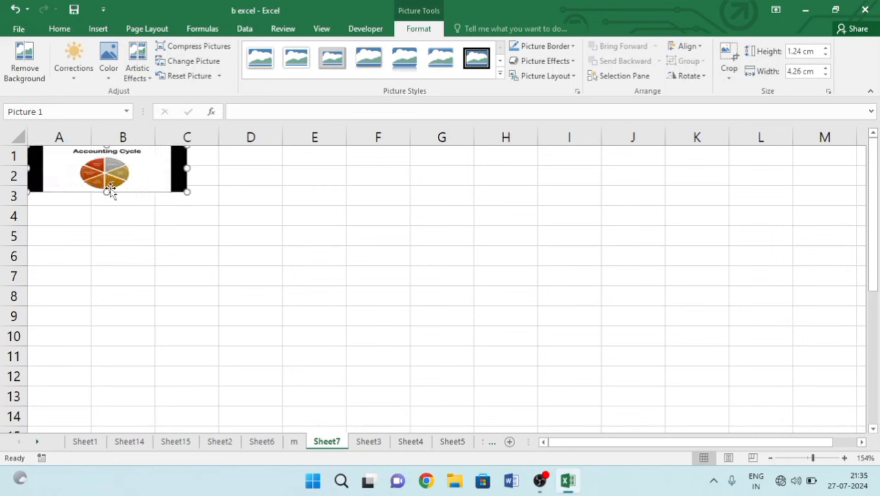
pyautogui.moveTo(104, 192); pyautogui.dragTo(106, 208)
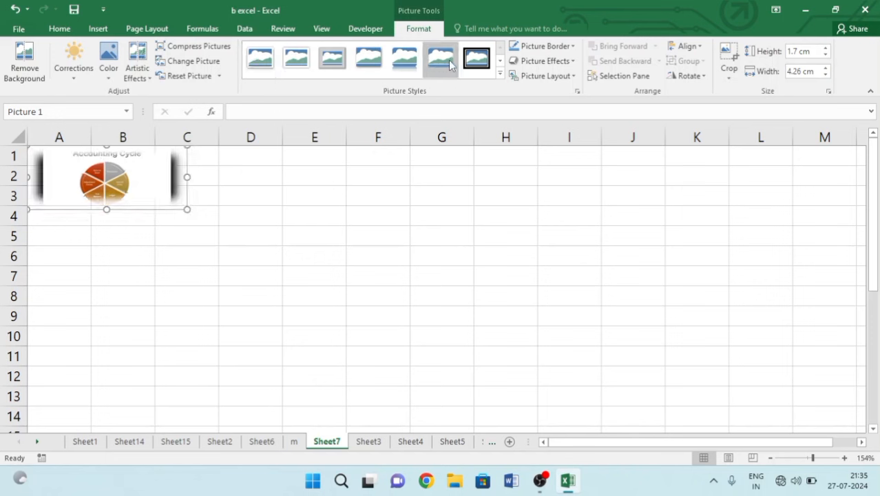
pyautogui.click(540, 46)
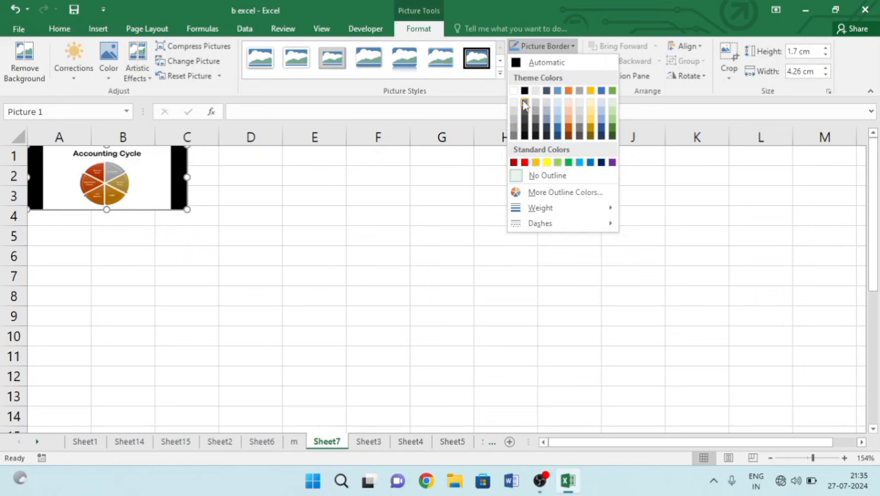
pyautogui.click(425, 196)
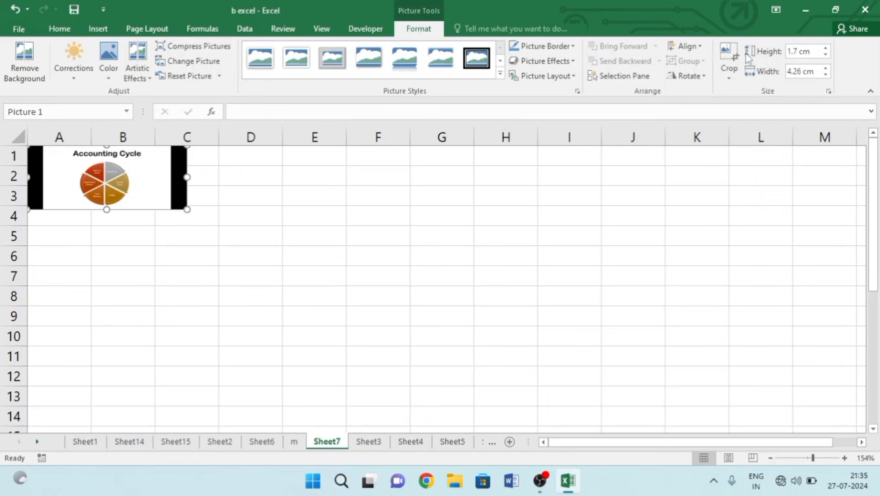
pyautogui.click(732, 74)
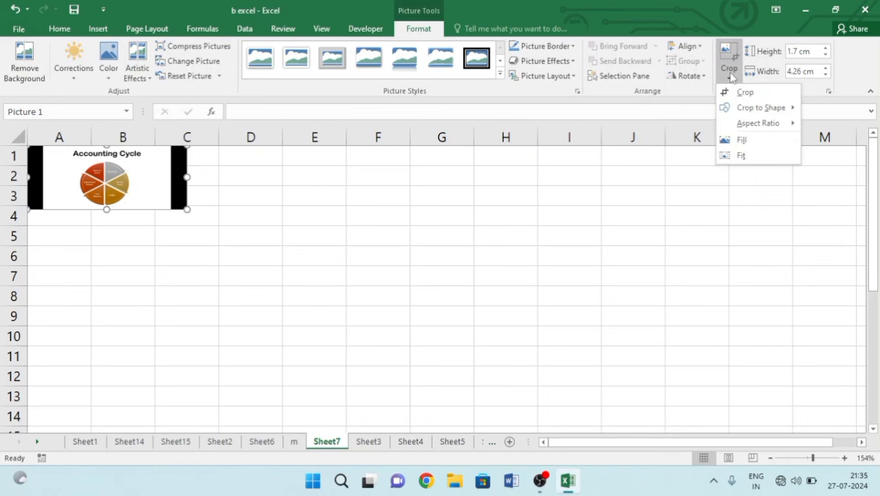
pyautogui.click(735, 82)
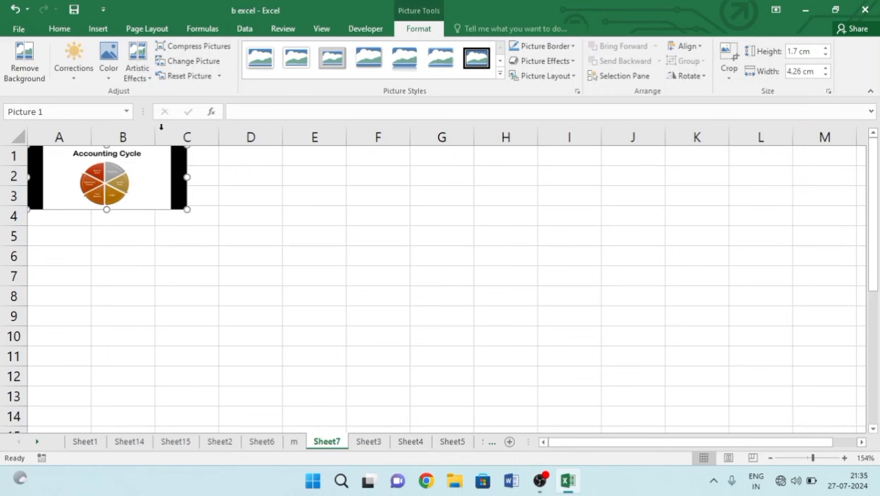
# Step: Delete the Accounting Cycle picture from the sheet and try to insert an online picture
pyautogui.click(98, 29)
pyautogui.press('Delete')
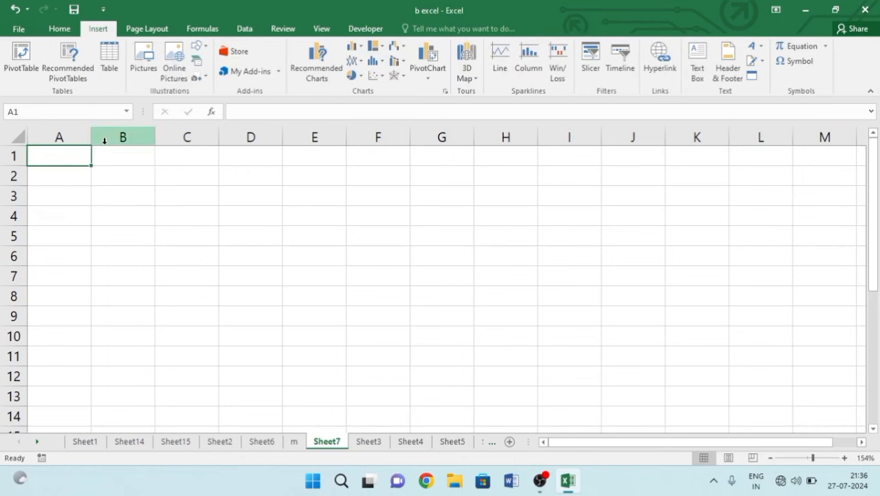
pyautogui.click(173, 74)
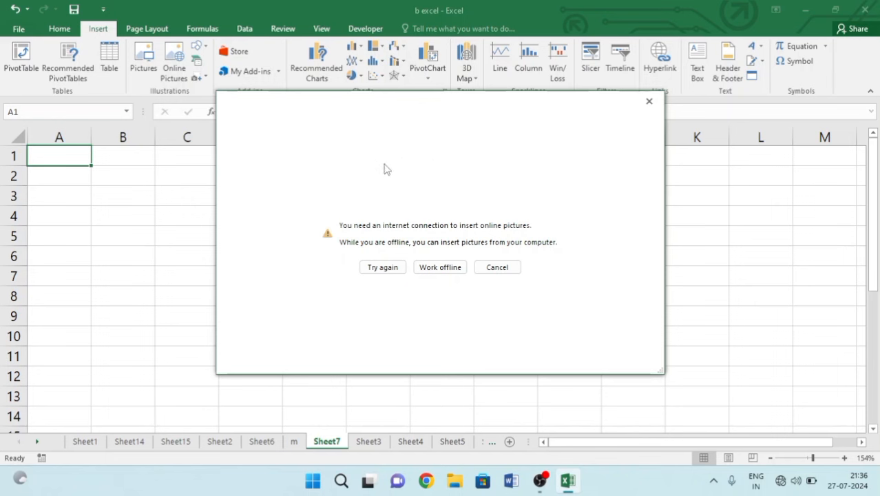
pyautogui.click(646, 104)
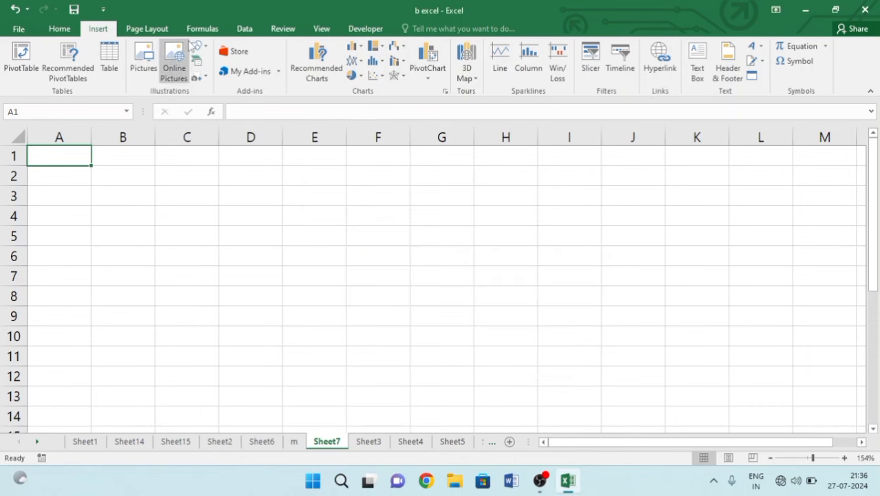
# Step: Draw a rectangle about 3.64 cm wide and 2.35 cm high across D3:F7 and enter the text "afaf" in it
pyautogui.click(199, 47)
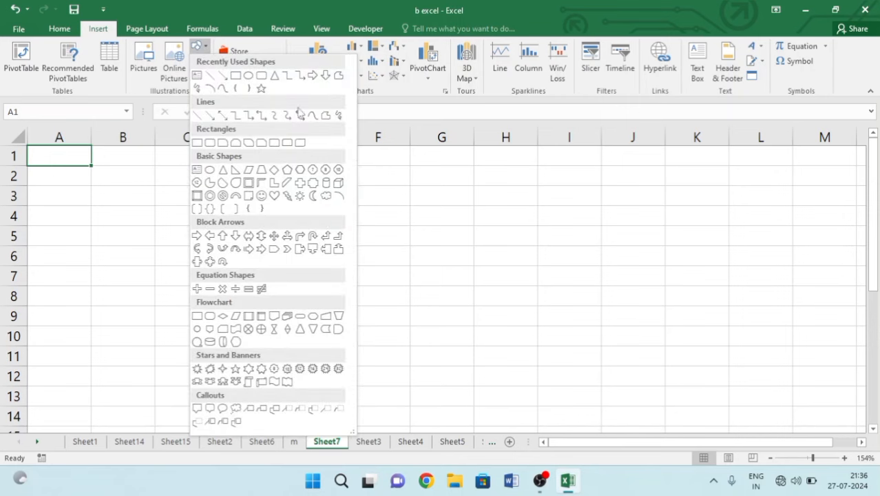
pyautogui.click(249, 76)
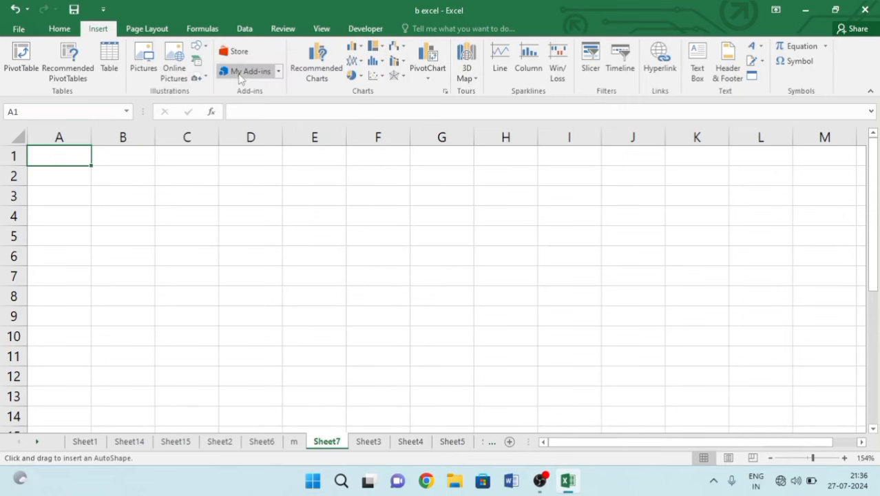
pyautogui.moveTo(261, 194)
pyautogui.mouseDown()
pyautogui.moveTo(370, 208)
pyautogui.moveTo(398, 283)
pyautogui.mouseUp()
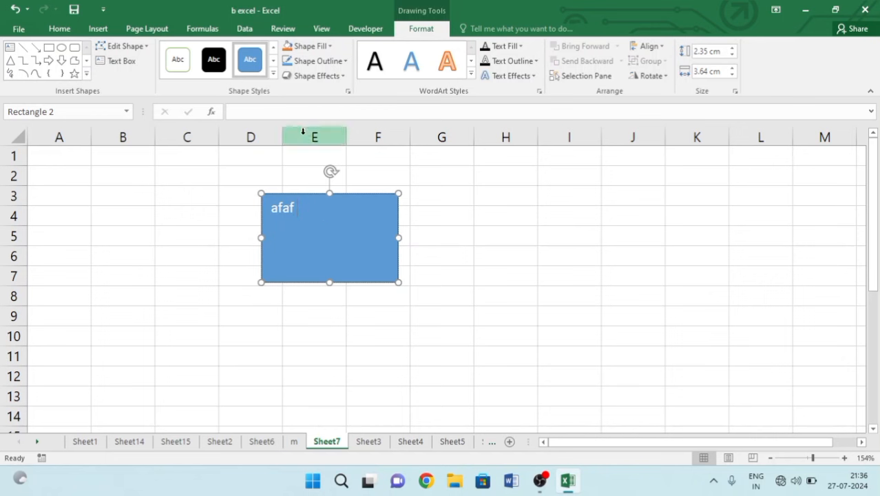
# Step: Apply the white, green-outlined shape style to the rectangle, then give it a dark orange fill and another theme colour for the outline
pyautogui.click(204, 60)
pyautogui.click(178, 59)
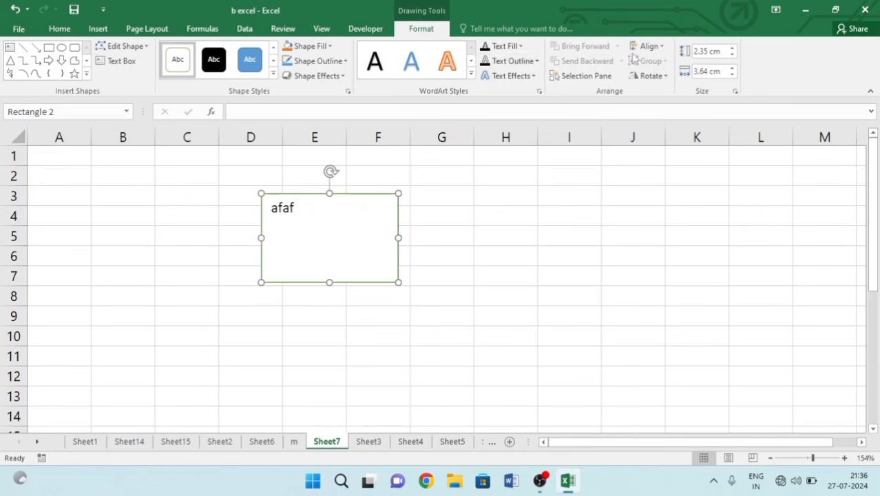
pyautogui.click(325, 48)
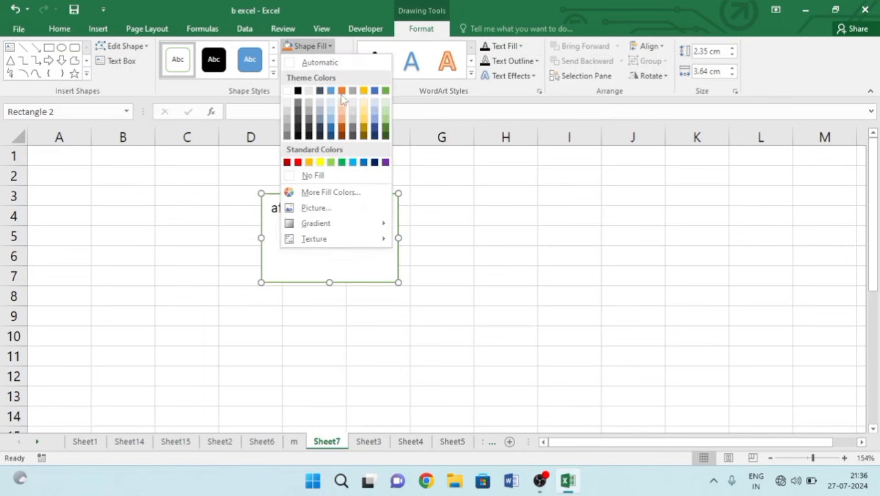
pyautogui.click(339, 133)
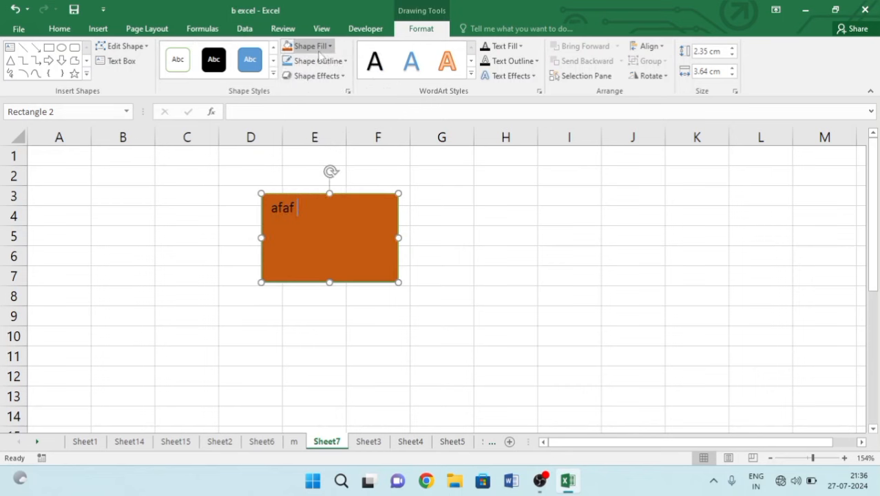
pyautogui.click(329, 60)
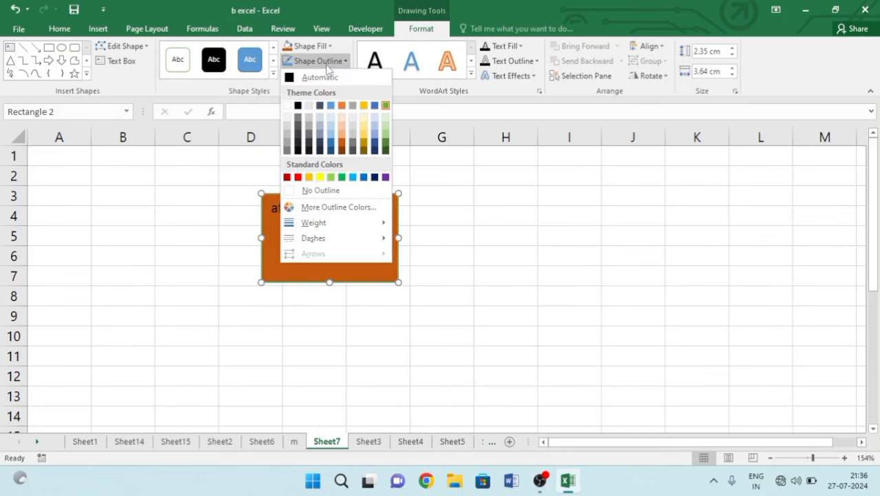
pyautogui.click(312, 135)
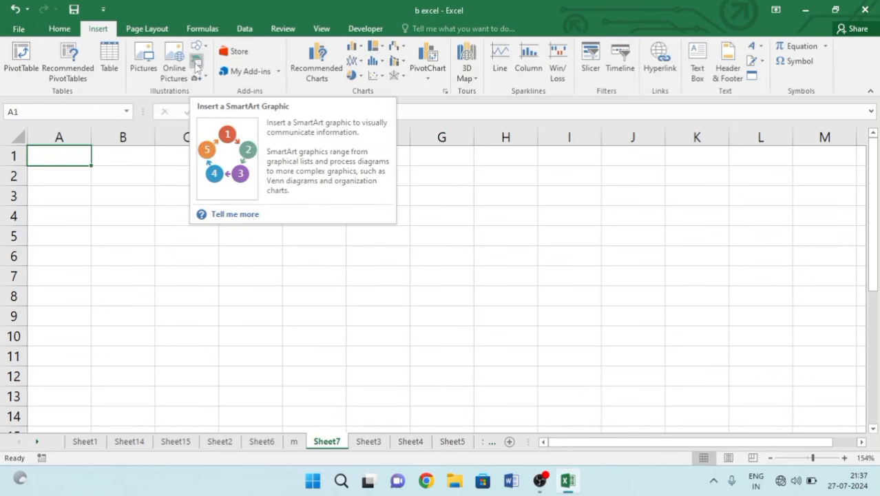
# Step: Insert a Basic Block List SmartArt graphic on the sheet
pyautogui.click(196, 65)
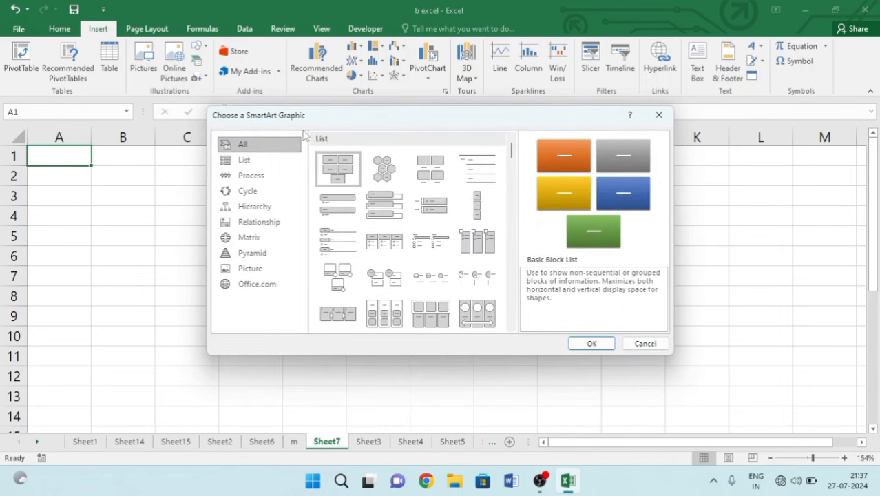
pyautogui.click(328, 170)
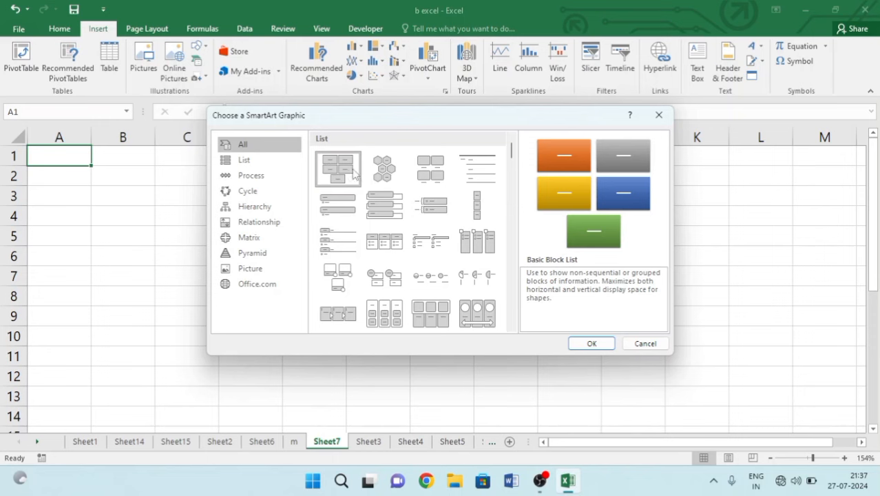
pyautogui.click(589, 342)
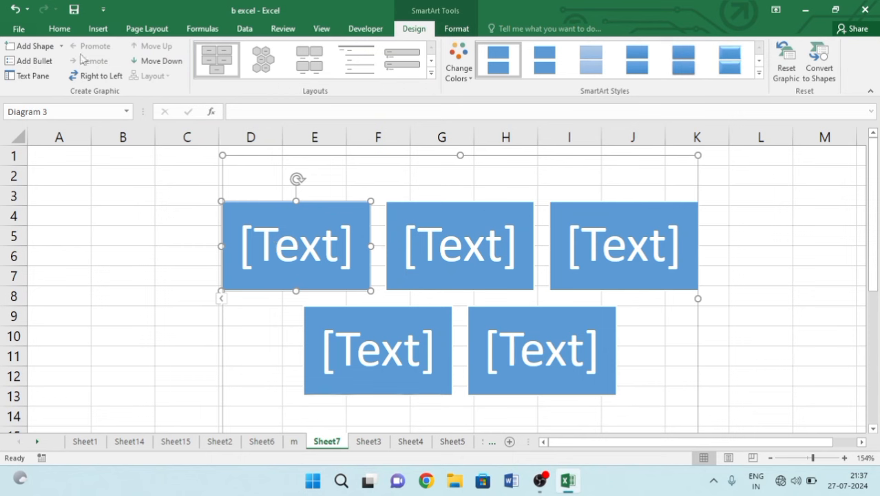
# Step: Show the SmartArt's text entry list and remove the placeholder entries until a single empty block remains
pyautogui.click(28, 80)
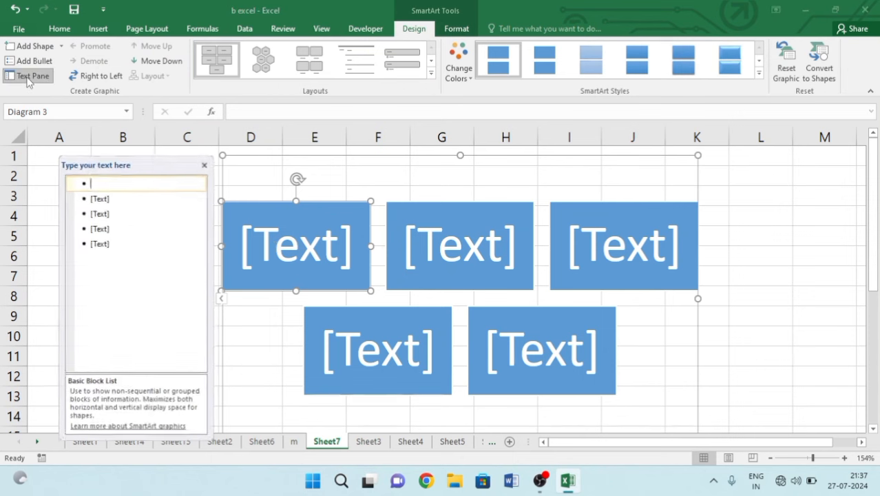
pyautogui.click(115, 242)
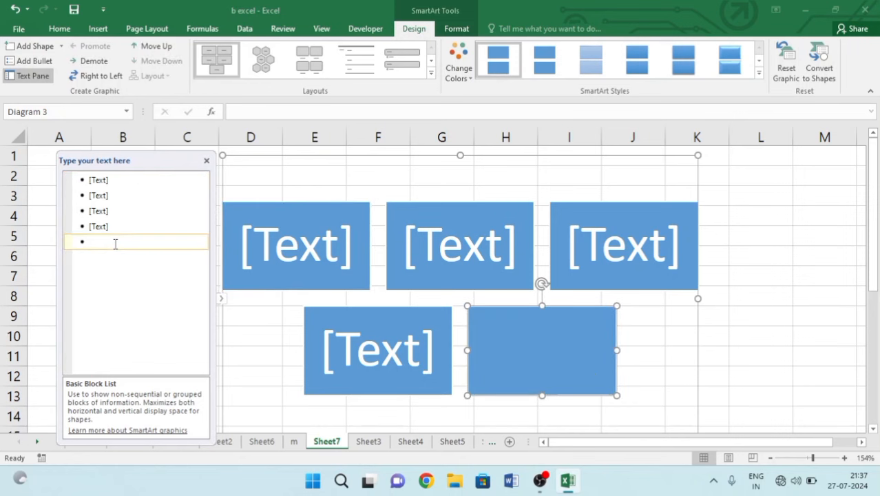
pyautogui.press('BackSpace')
pyautogui.press('BackSpace')
pyautogui.press('BackSpace')
pyautogui.press('BackSpace')
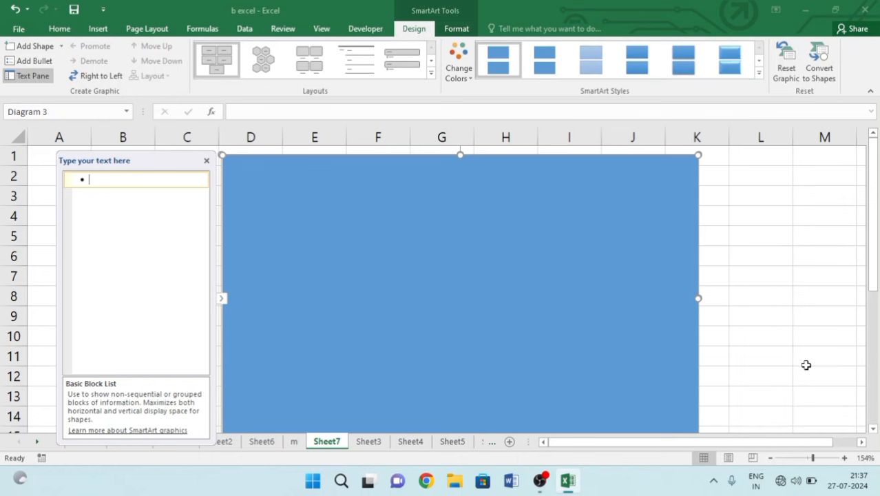
# Step: Enter "Computer" as the first block's text and "Hardware" as the second block's text in the SmartArt list
pyautogui.write('C')
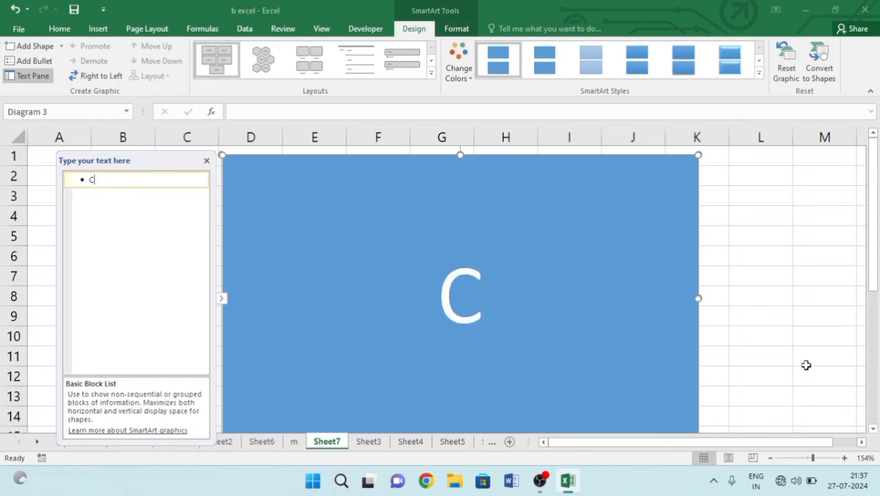
pyautogui.write('omputer')
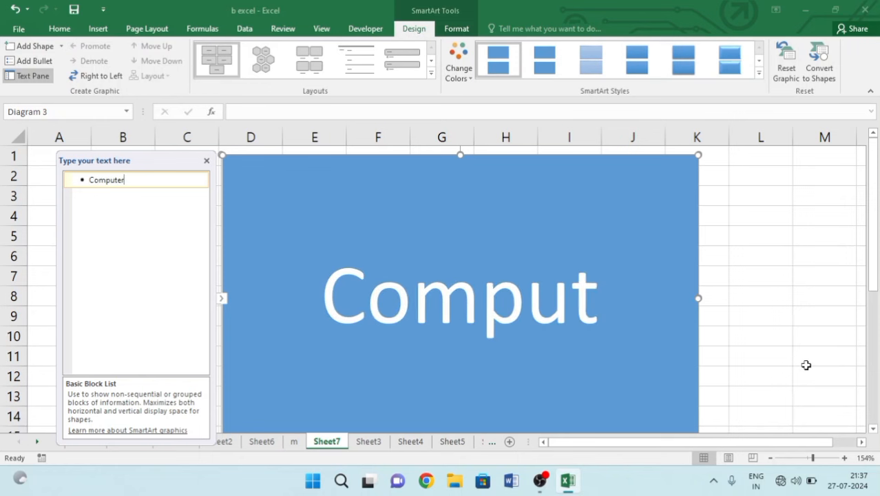
pyautogui.press('Return')
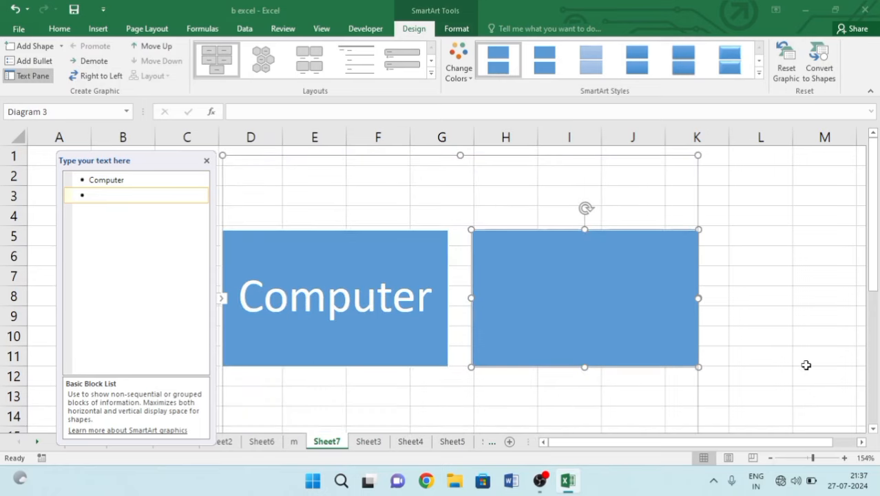
pyautogui.write('H')
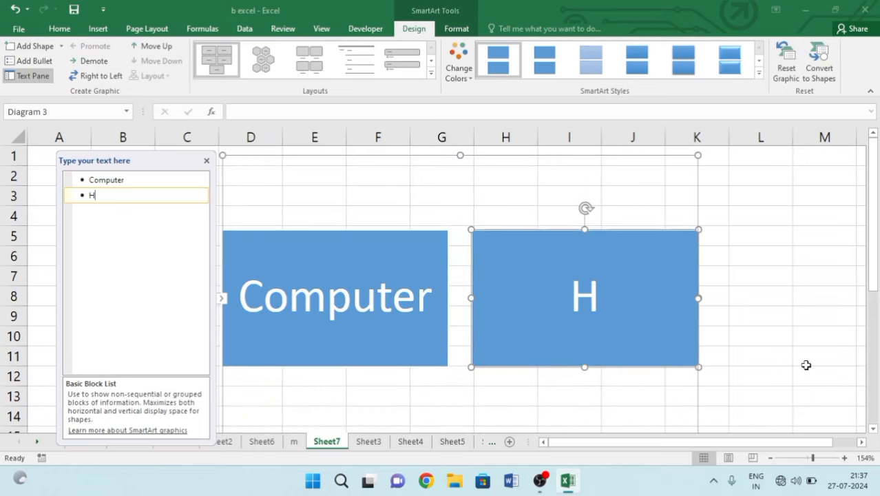
pyautogui.write('ard')
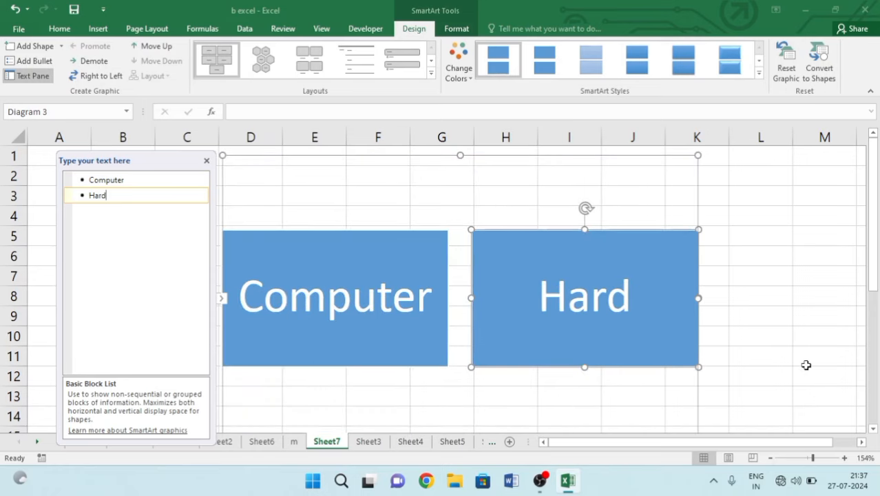
pyautogui.write('ware')
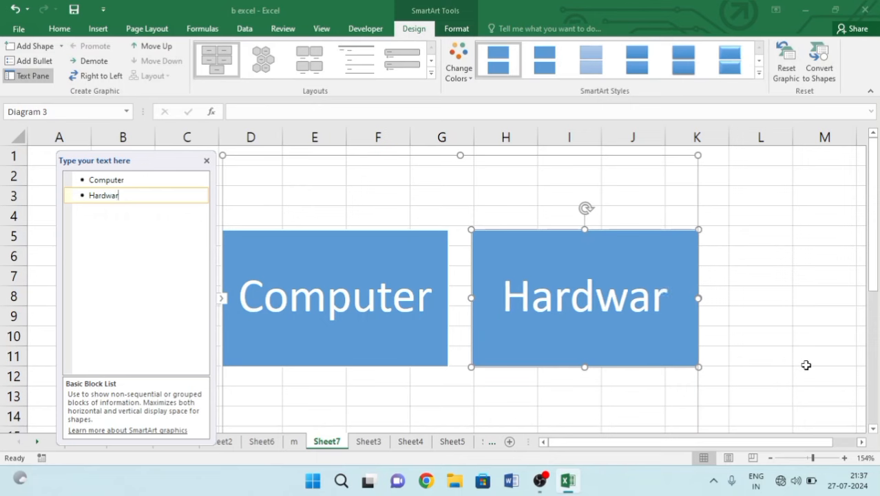
# Step: Add blocks with the texts "software" and "keyboard" to the SmartArt, followed by an empty fifth block
pyautogui.press('Return')
pyautogui.write('softe')
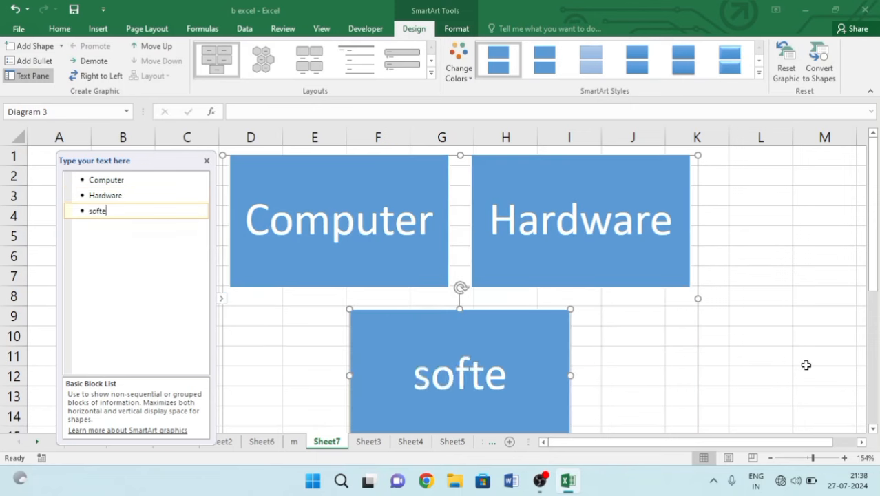
pyautogui.press('BackSpace')
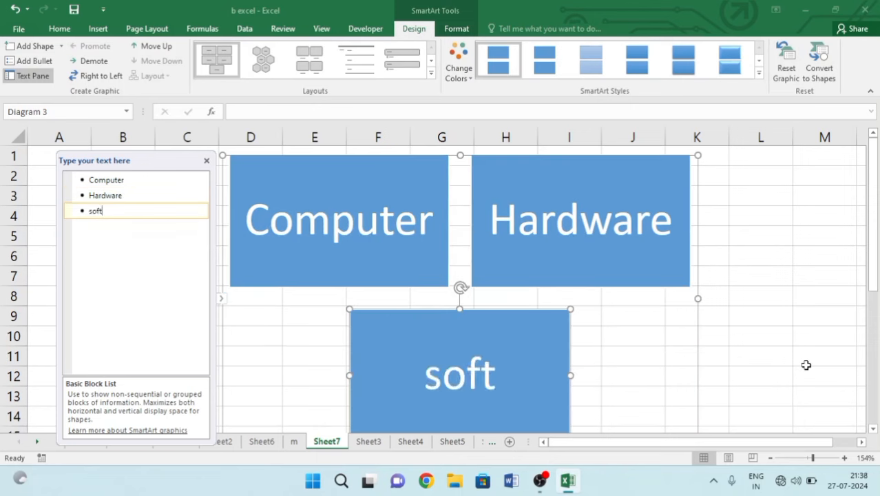
pyautogui.write('ware')
pyautogui.press('Return')
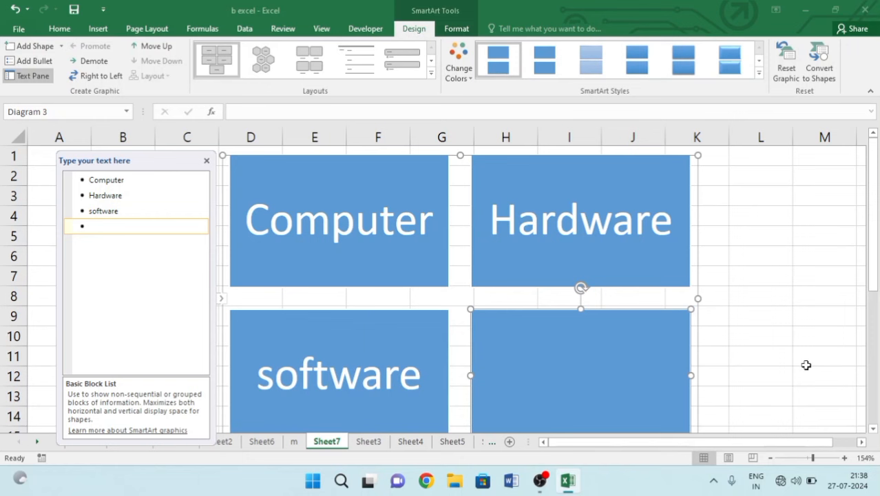
pyautogui.write('key')
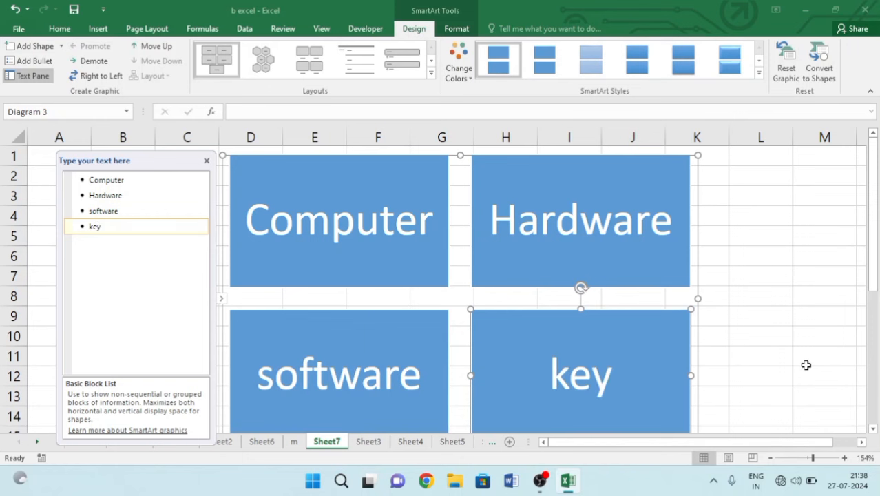
pyautogui.write('board')
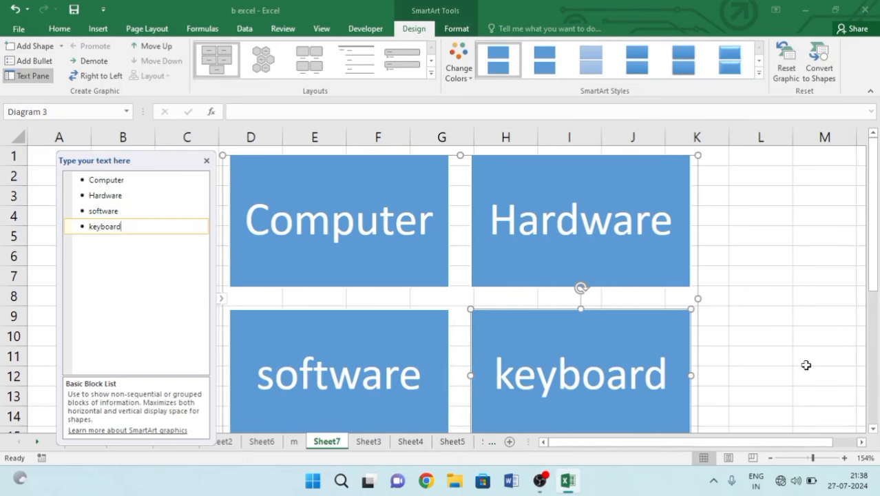
pyautogui.press('Return')
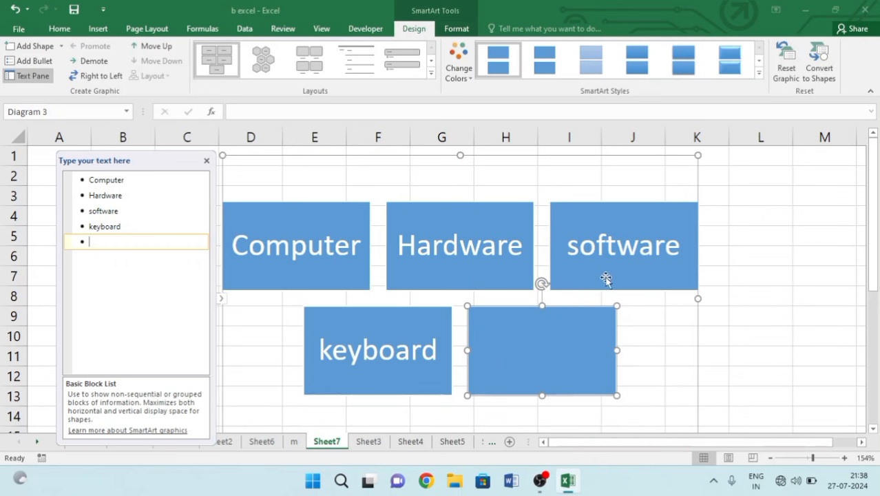
# Step: Try Alternating Hexagons and another layout on the SmartArt, and settle on the Vertical Arrow List layout
pyautogui.click(258, 59)
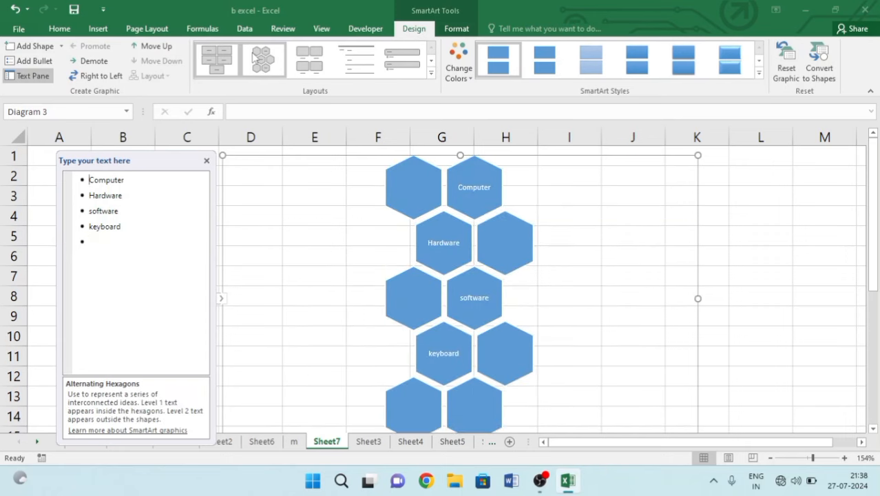
pyautogui.click(308, 62)
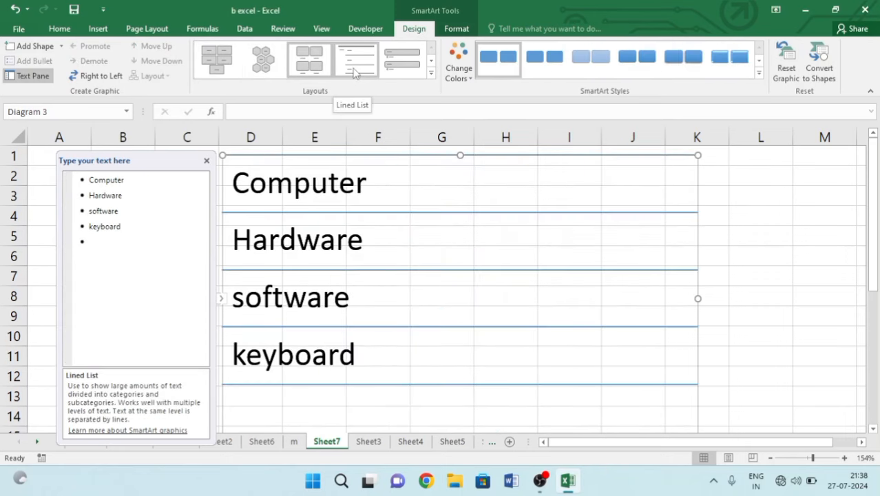
pyautogui.click(431, 72)
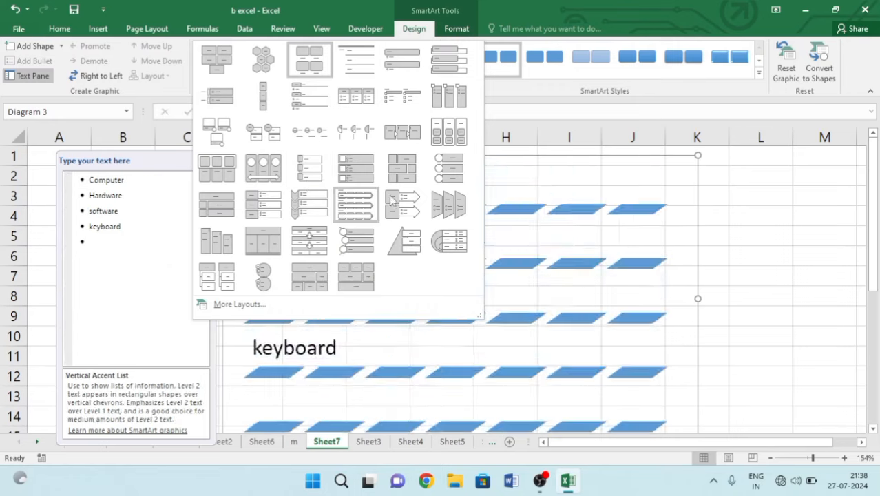
pyautogui.click(400, 201)
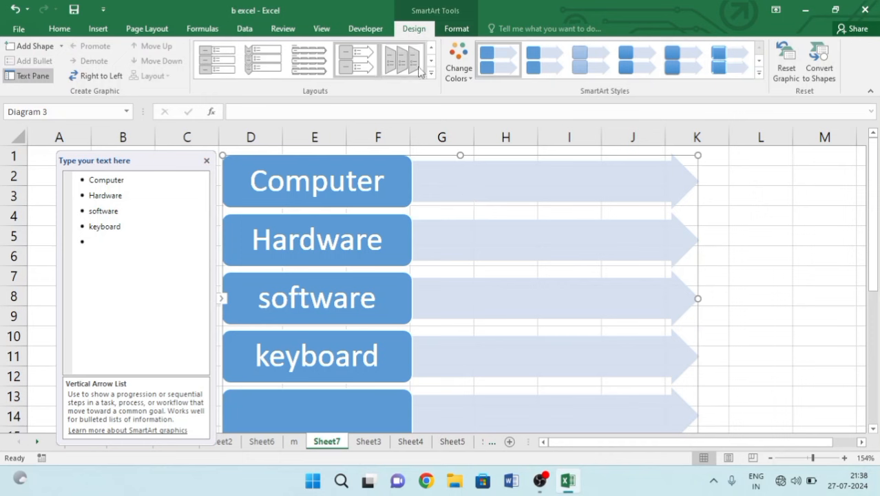
# Step: Preview colour variations for the SmartArt without applying one, and delete the graphic from Sheet7
pyautogui.click(458, 67)
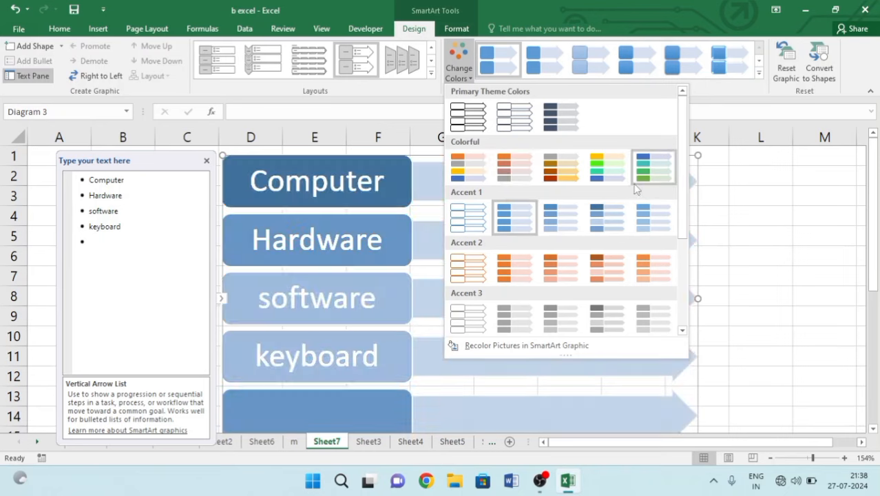
pyautogui.click(777, 207)
pyautogui.press('Delete')
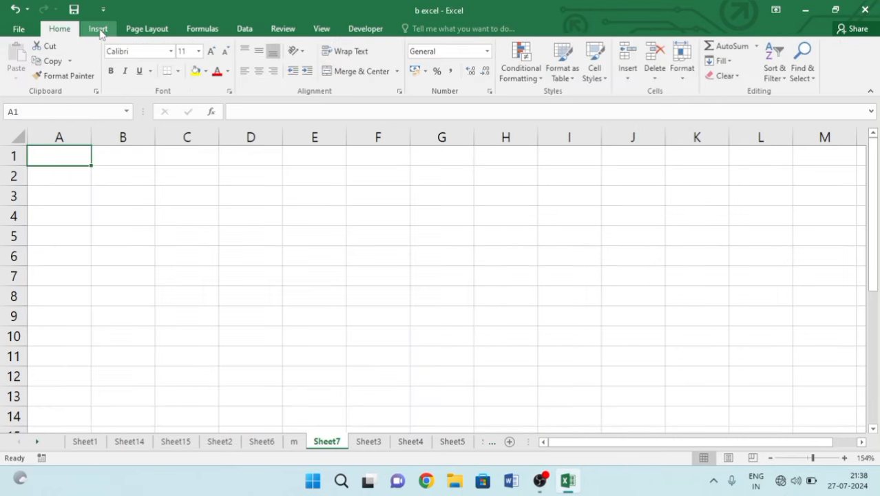
# Step: Look at the options for inserting a screenshot, including Screen Clipping, and dismiss them without inserting anything
pyautogui.click(101, 31)
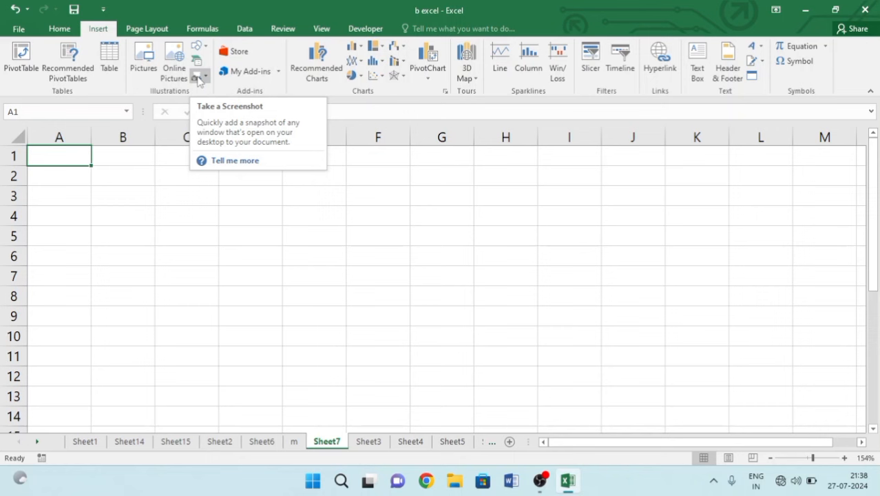
pyautogui.click(198, 78)
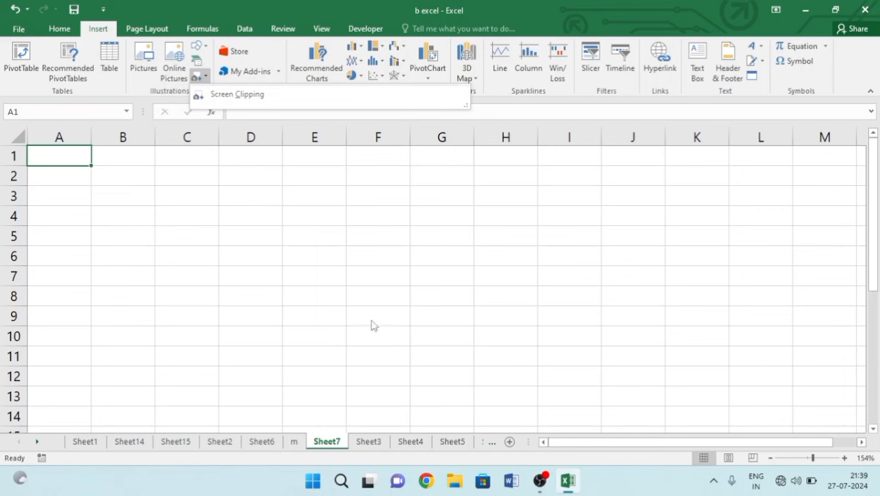
pyautogui.click(253, 216)
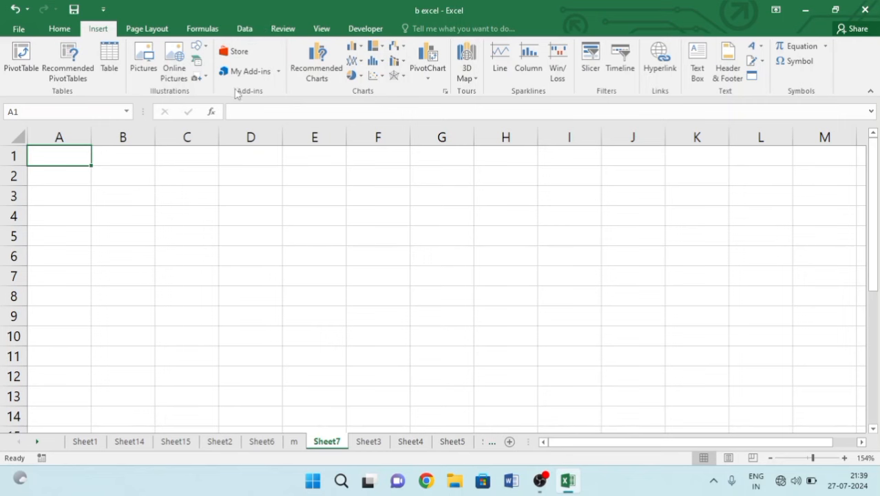
# Step: Insert a 2-D clustered column chart on Sheet3 from the Product and Total table in A1:B7
pyautogui.click(359, 444)
pyautogui.click(368, 256)
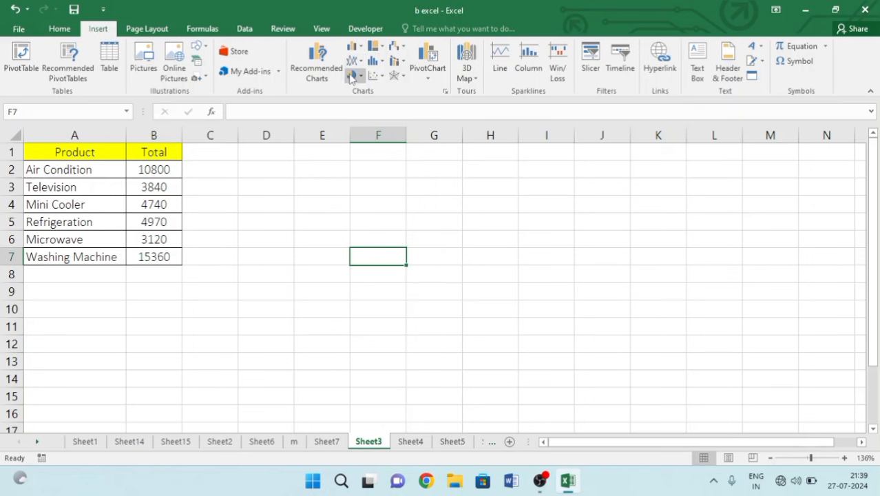
pyautogui.click(116, 205)
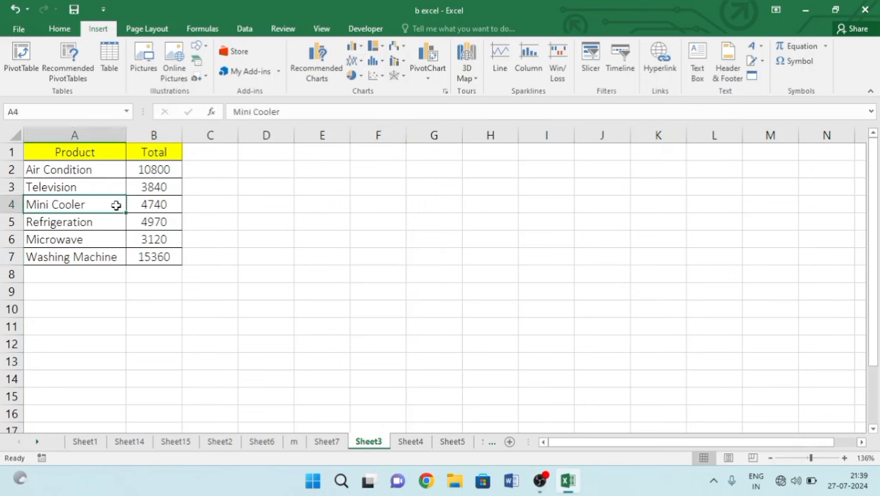
pyautogui.hotkey('ctrl', 'a')
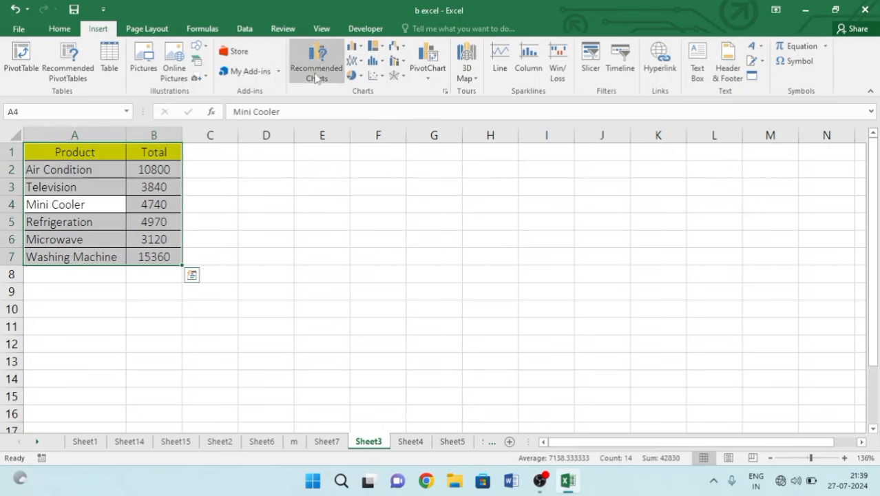
pyautogui.click(352, 47)
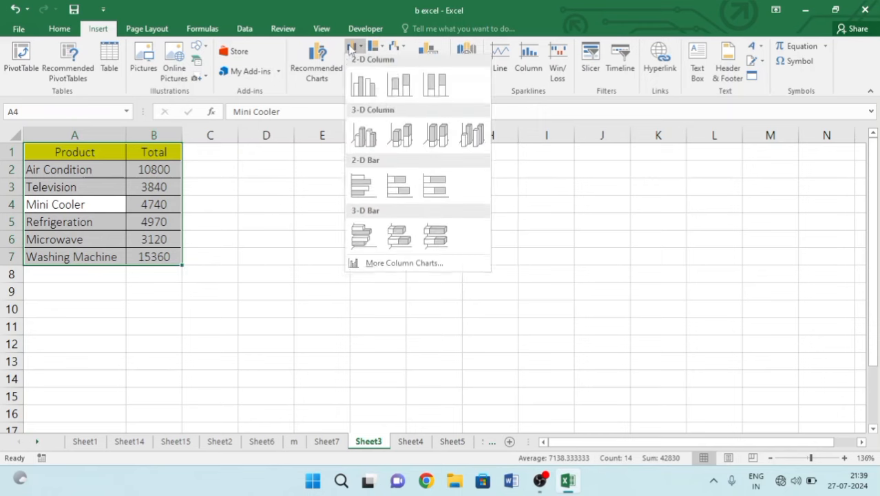
pyautogui.click(365, 87)
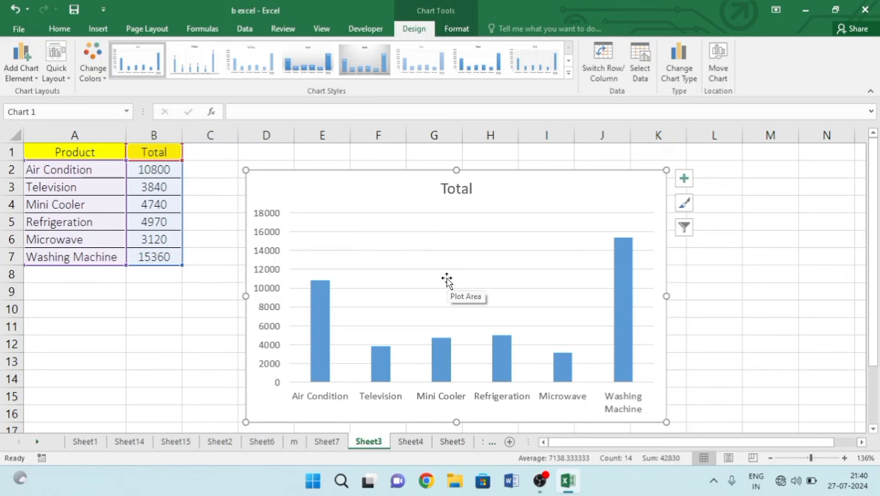
# Step: Try chart styles on the column chart, including the hatched one with data labels, and recolour it with the green-first Colorful palette
pyautogui.click(375, 60)
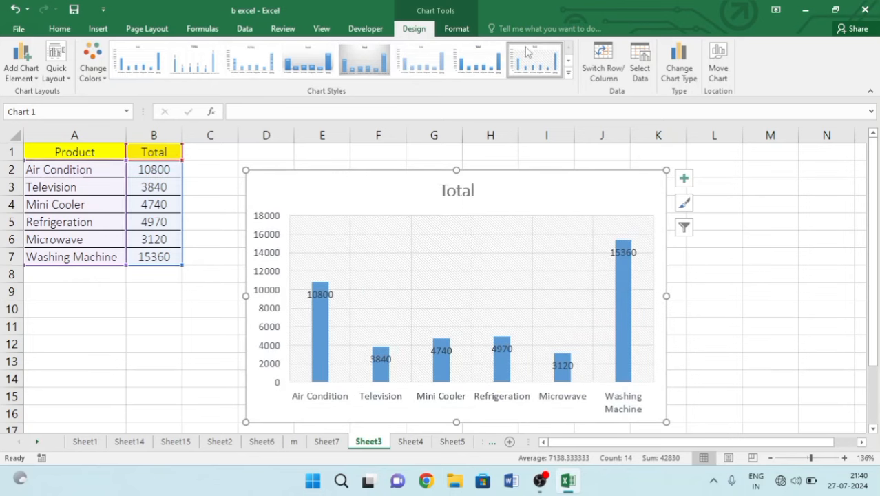
pyautogui.click(90, 77)
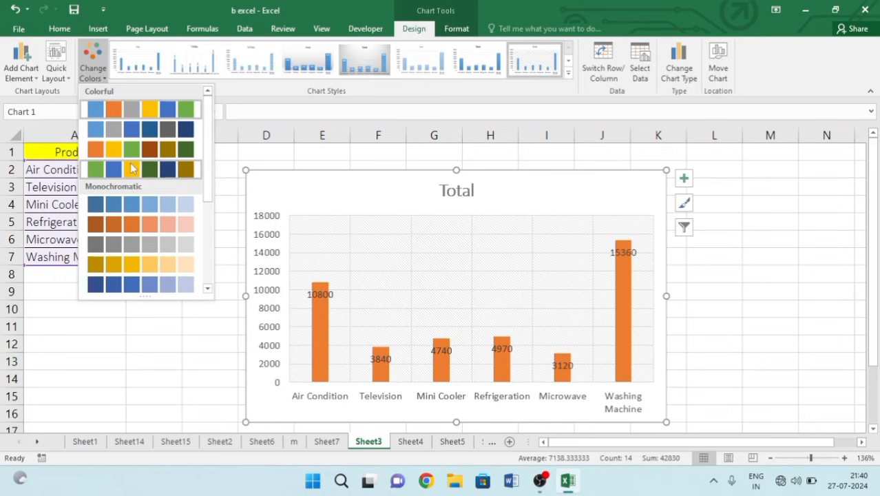
pyautogui.click(114, 173)
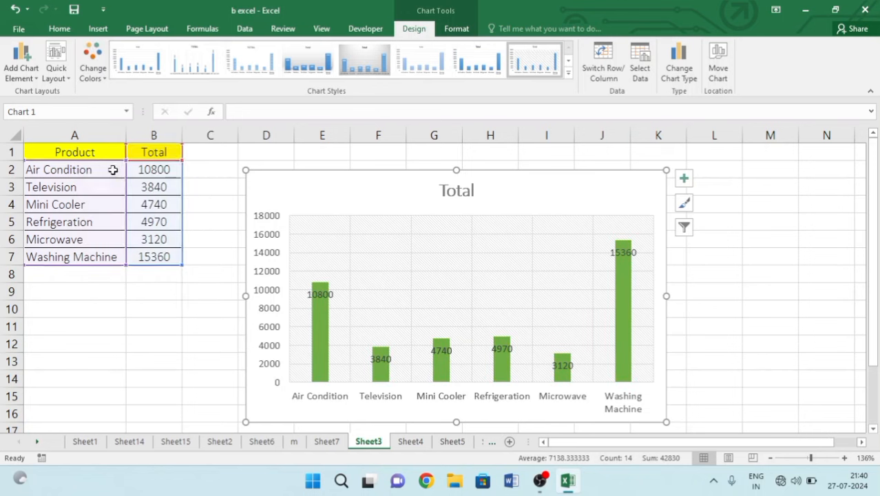
pyautogui.click(251, 61)
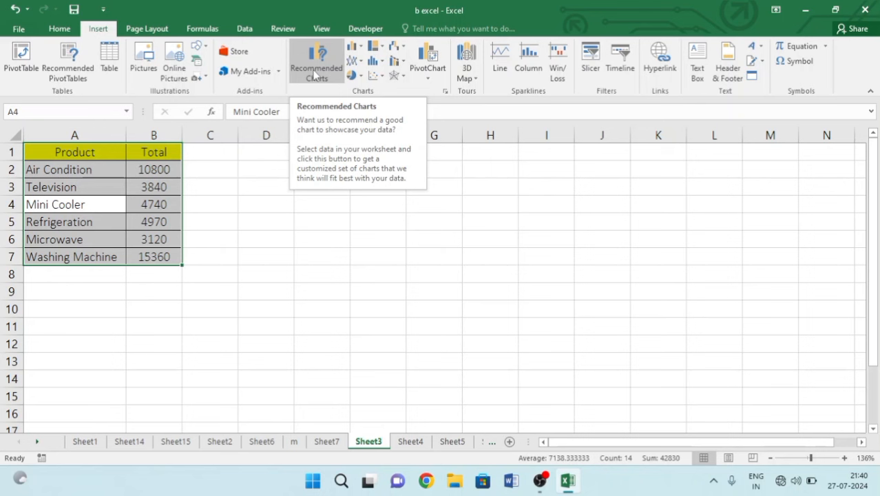
# Step: Insert a recommended Pareto chart from the Product and Total table in A1:B7, after previewing Clustered Bar, and delete the chart
pyautogui.click(283, 201)
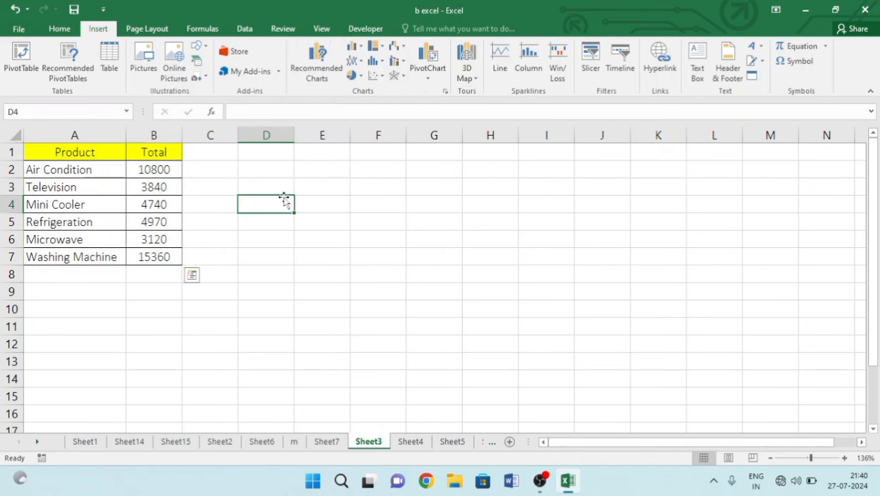
pyautogui.click(113, 189)
pyautogui.click(91, 151)
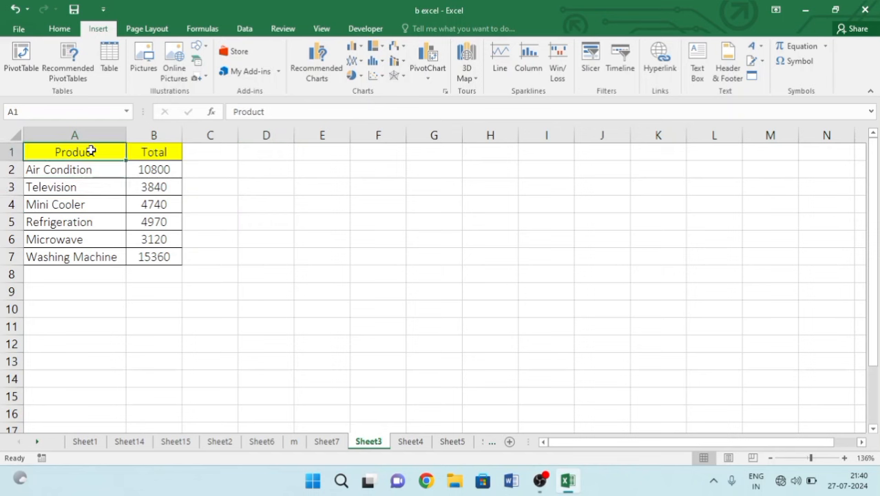
pyautogui.hotkey('ctrl', 'shift', 'Down')
pyautogui.hotkey('ctrl', 'shift', 'Right')
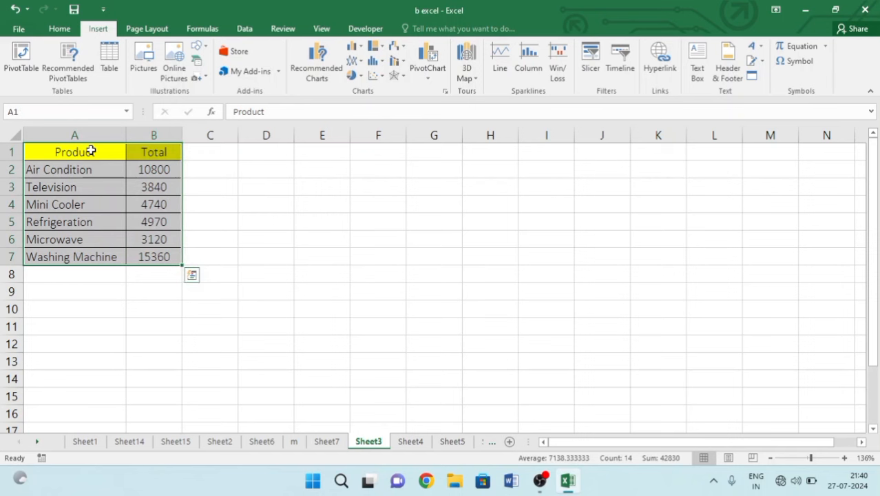
pyautogui.click(329, 84)
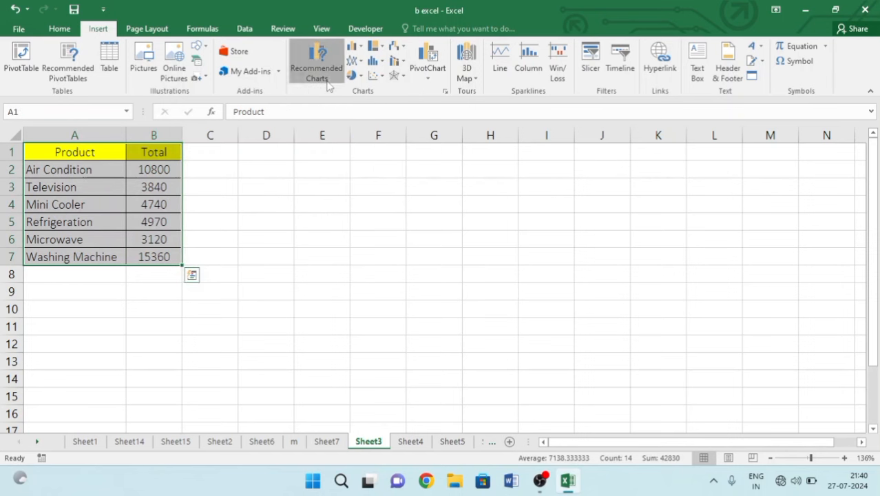
pyautogui.click(318, 178)
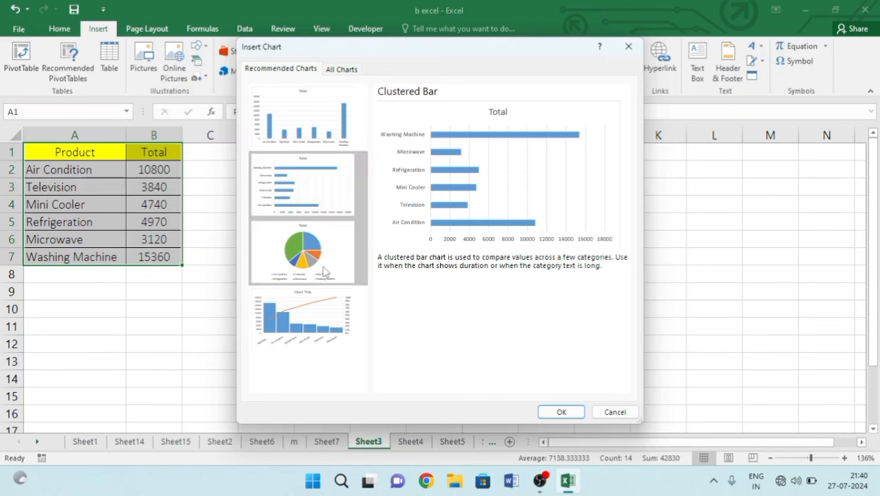
pyautogui.click(321, 305)
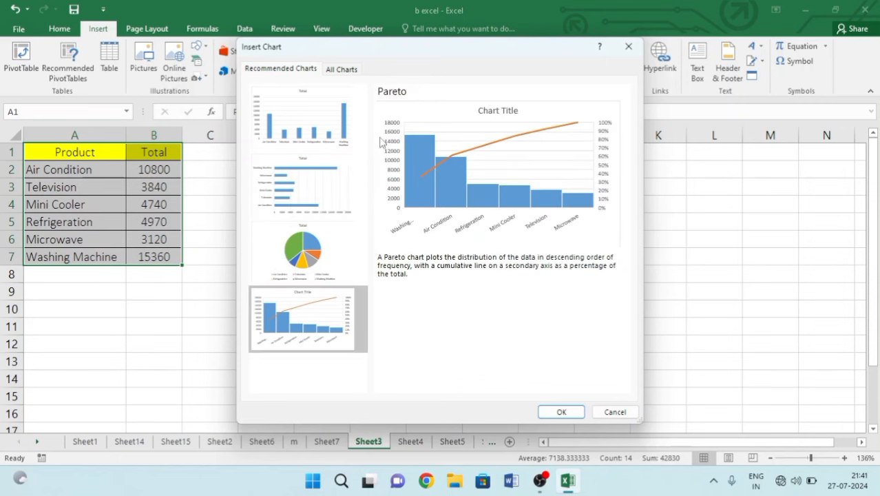
pyautogui.click(562, 412)
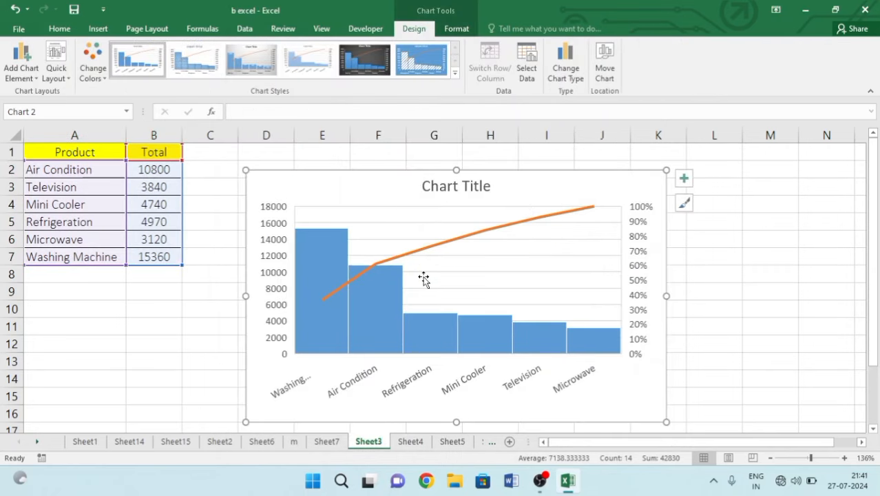
pyautogui.press('Delete')
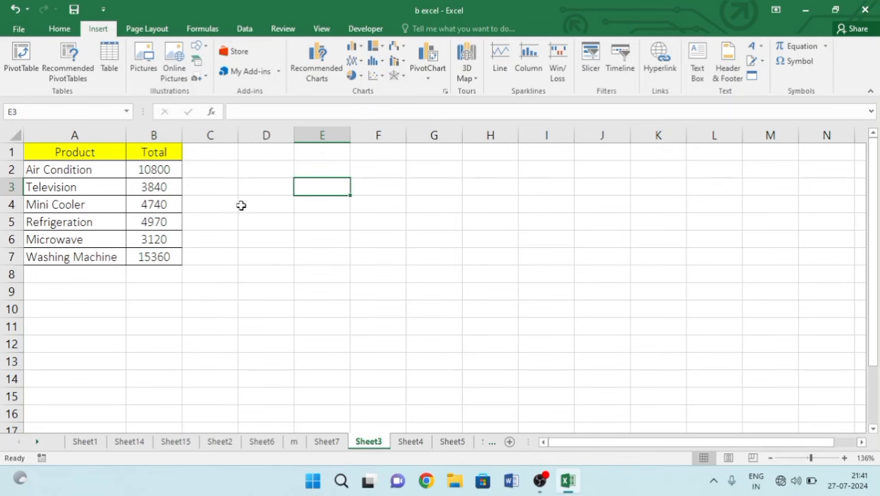
# Step: Create a PivotChart on a new worksheet from the Product and Total table in Sheet3!A1:B7
pyautogui.click(102, 191)
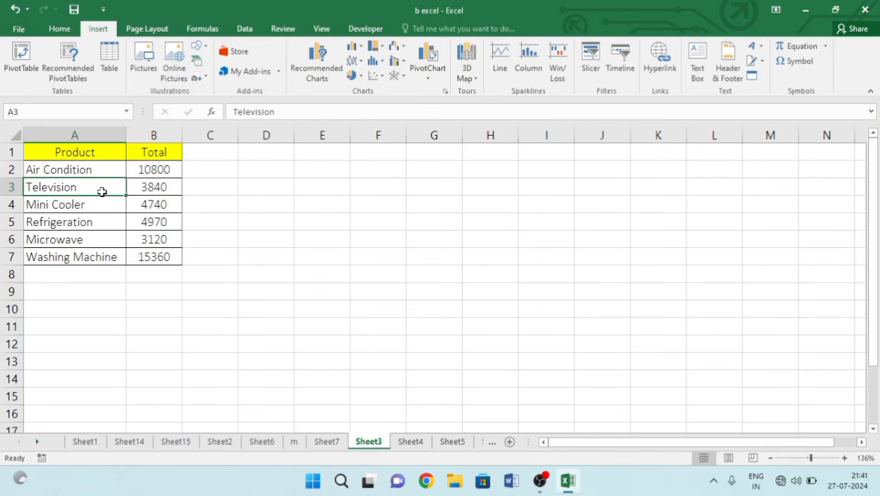
pyautogui.hotkey('ctrl', 'a')
pyautogui.click(428, 78)
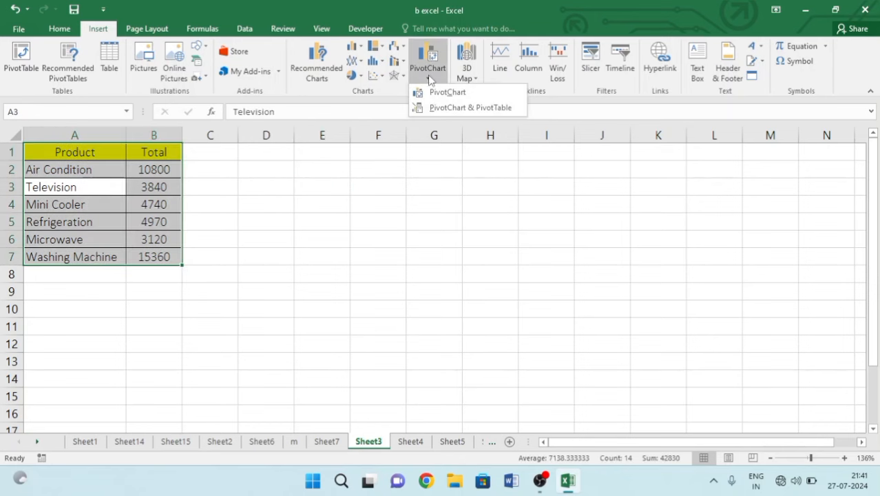
pyautogui.click(444, 91)
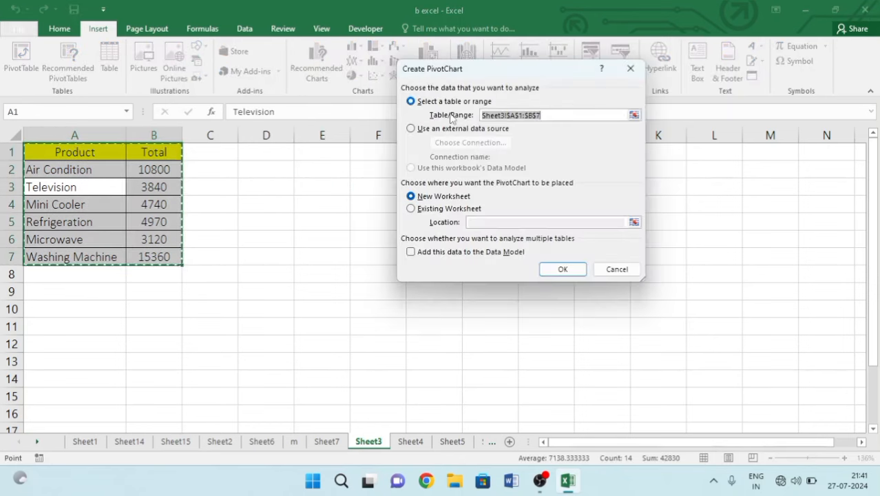
pyautogui.click(563, 268)
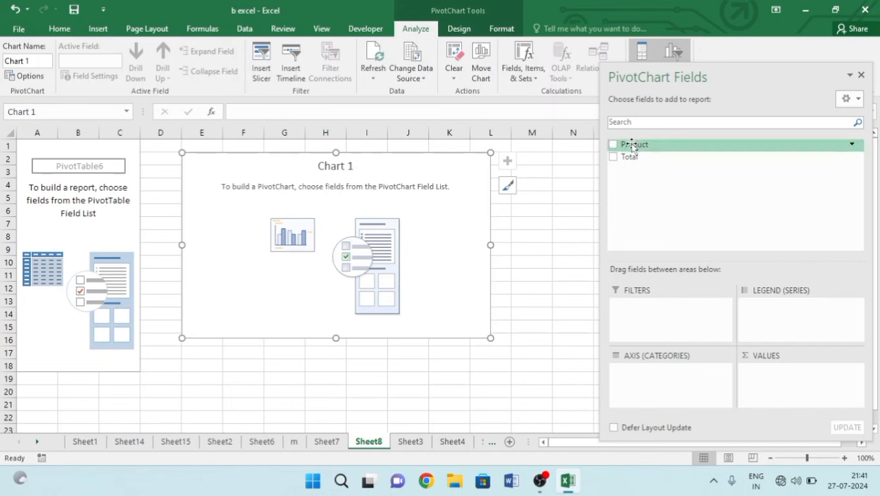
# Step: Build the PivotChart with Product as axis categories and a single Sum of Total as values, and close the field list
pyautogui.moveTo(632, 146); pyautogui.dragTo(629, 376)
pyautogui.click(614, 157)
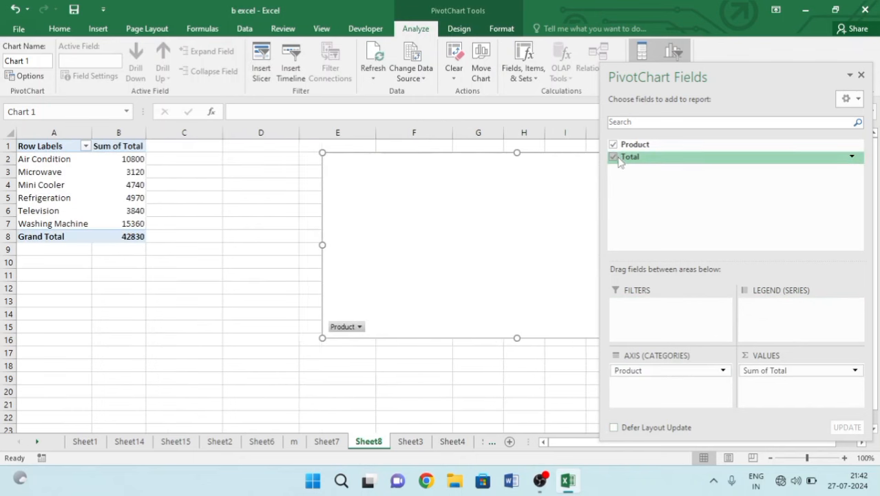
pyautogui.moveTo(629, 157); pyautogui.dragTo(765, 391)
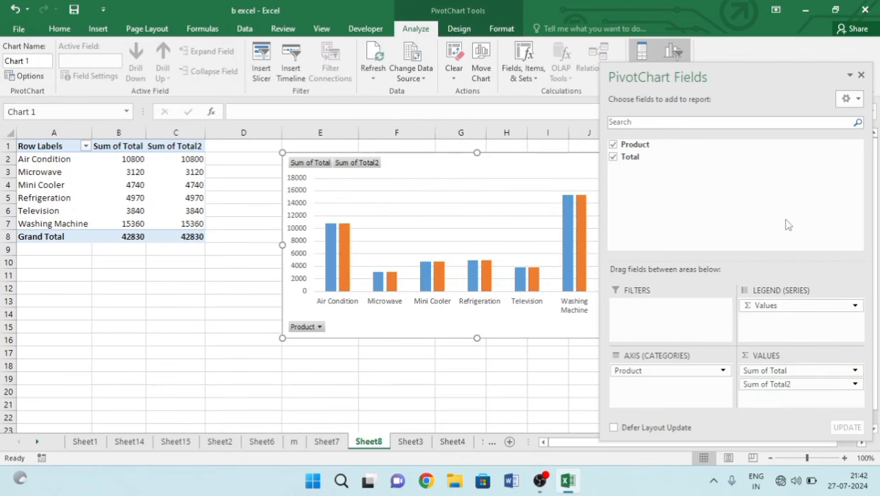
pyautogui.moveTo(797, 387); pyautogui.dragTo(709, 219)
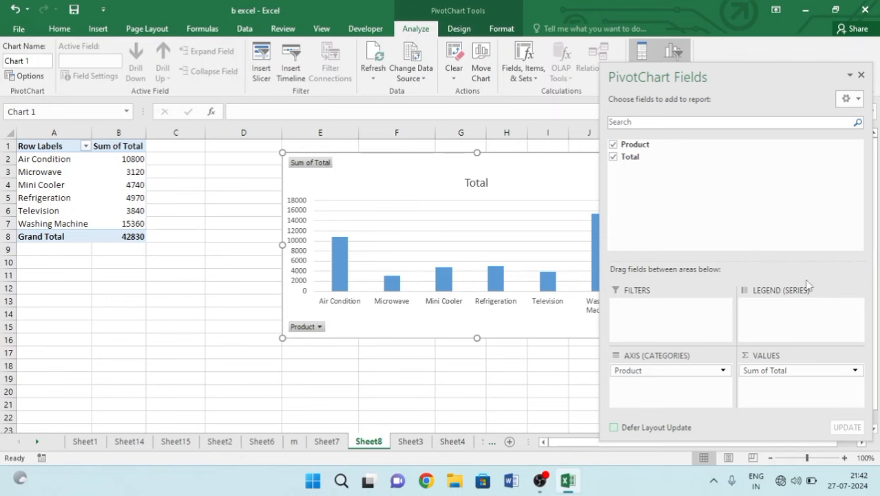
pyautogui.click(861, 75)
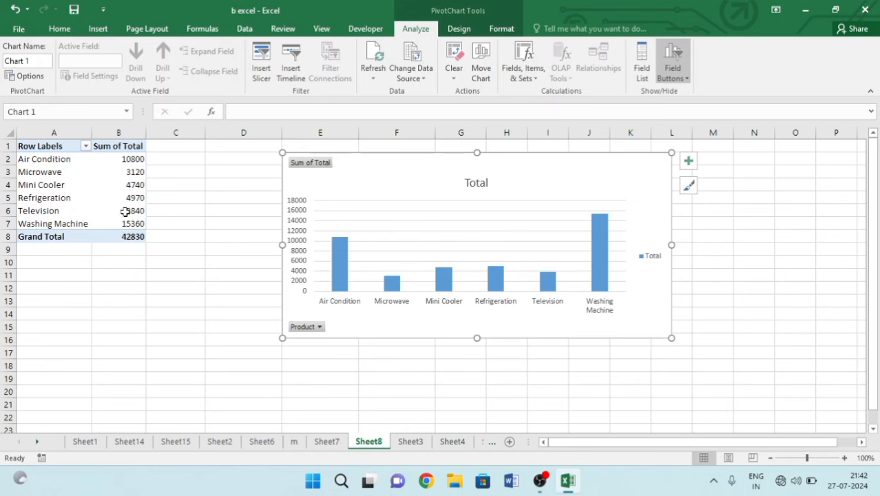
# Step: Filter the PivotTable's row labels to show only Air Condition and Microwave, and open the chart's Product filter
pyautogui.click(86, 146)
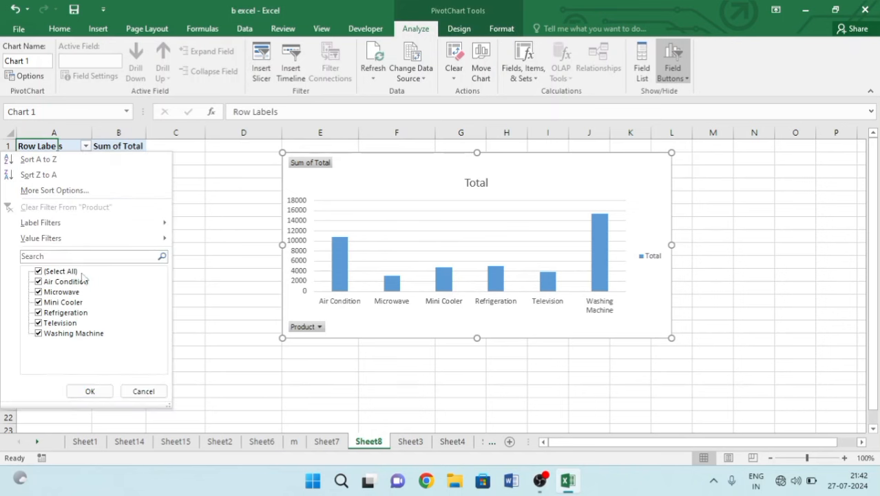
pyautogui.click(38, 272)
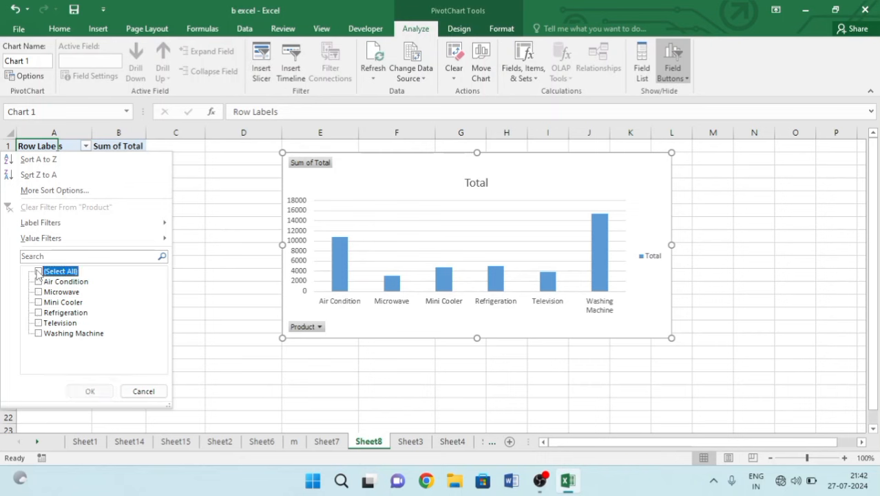
pyautogui.click(39, 282)
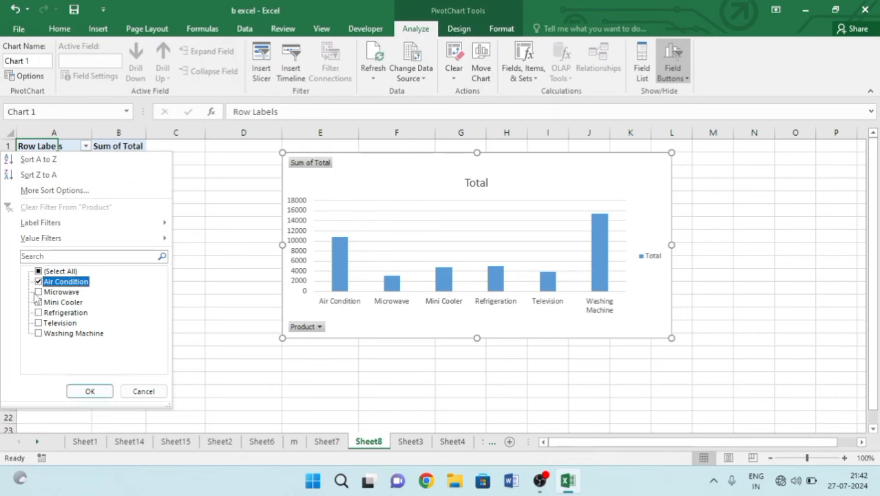
pyautogui.click(39, 292)
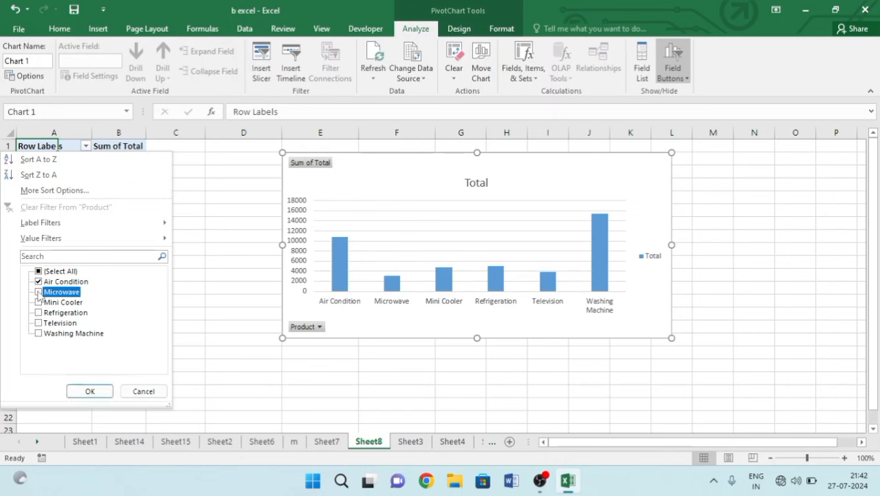
pyautogui.click(89, 390)
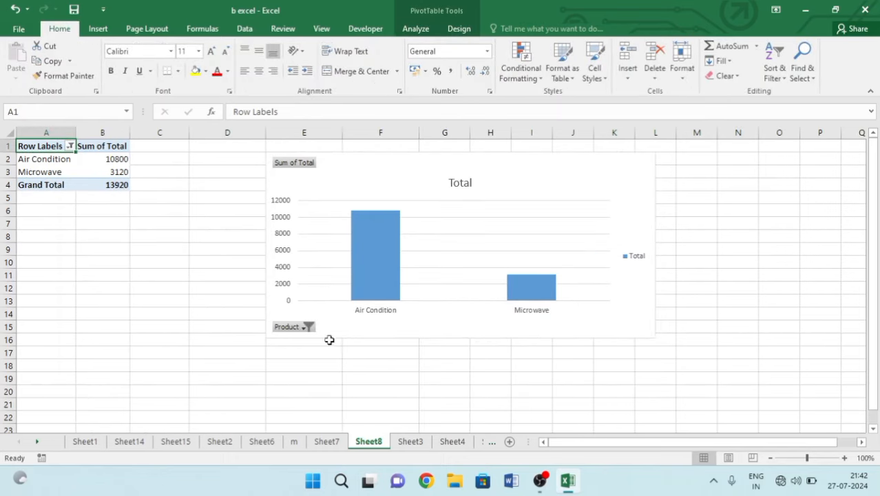
pyautogui.click(303, 328)
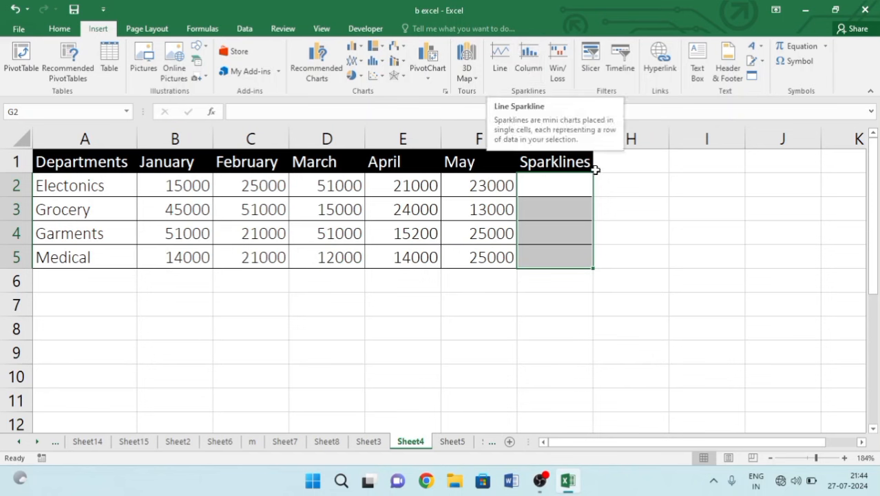
# Step: Insert a line sparkline in G2 of Sheet4 from the data range B2:F2 and fill it down to G5
pyautogui.click(546, 182)
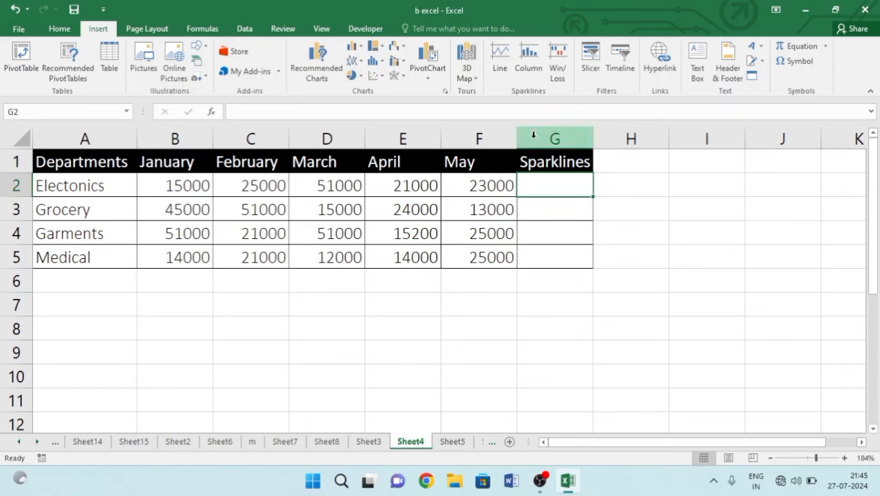
pyautogui.click(558, 206)
pyautogui.click(555, 186)
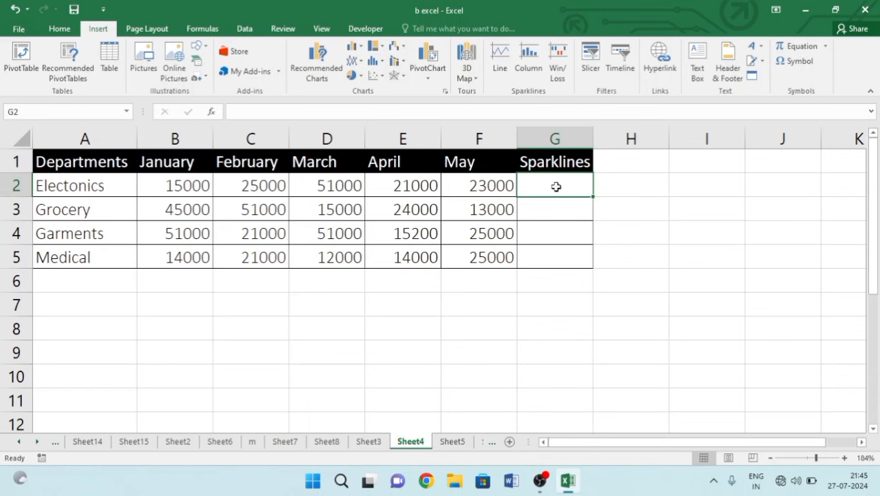
pyautogui.click(494, 63)
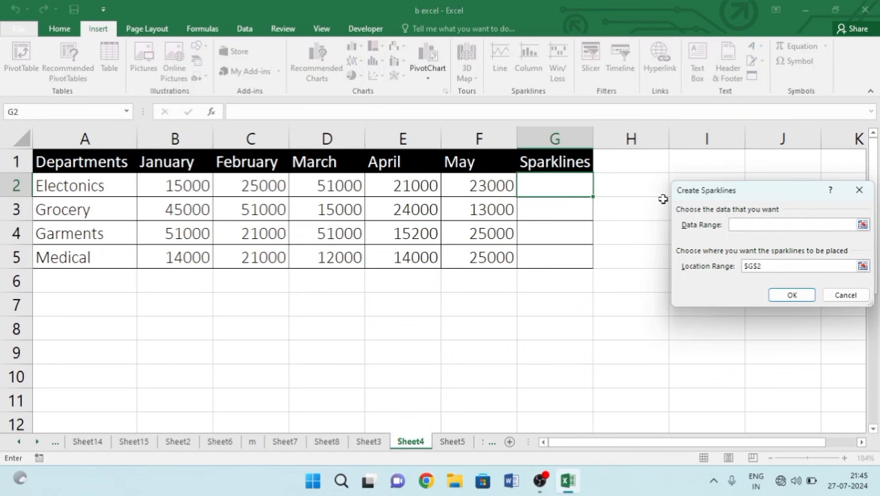
pyautogui.moveTo(721, 194); pyautogui.dragTo(640, 206)
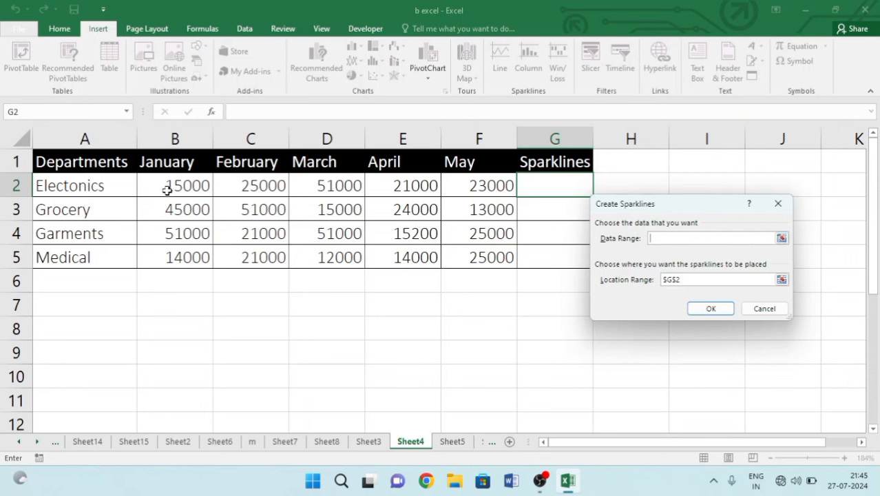
pyautogui.moveTo(173, 191); pyautogui.dragTo(482, 191)
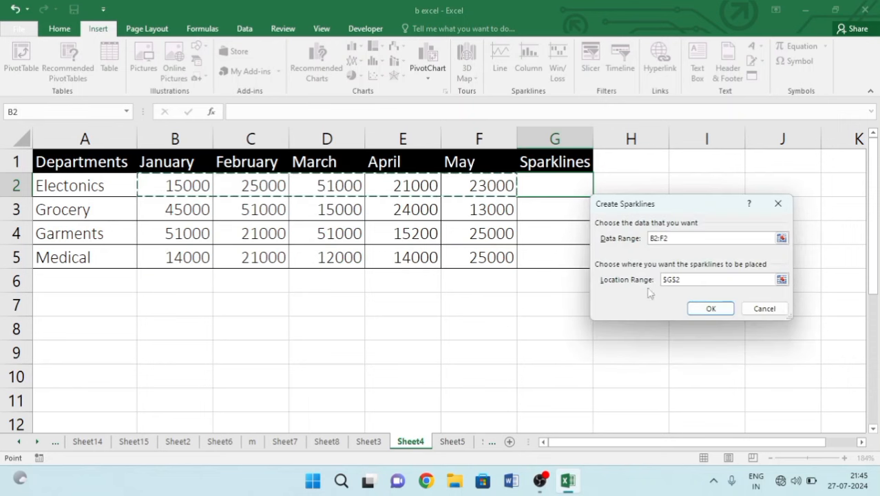
pyautogui.click(711, 308)
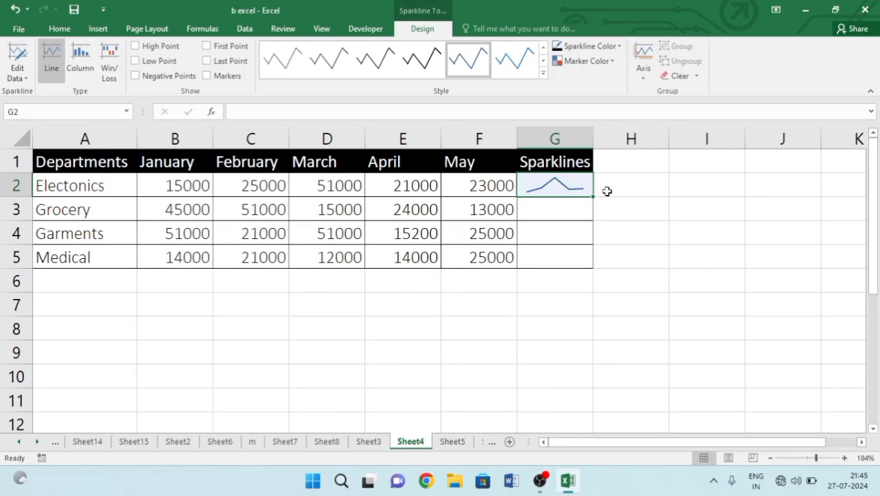
pyautogui.moveTo(593, 198); pyautogui.dragTo(592, 262)
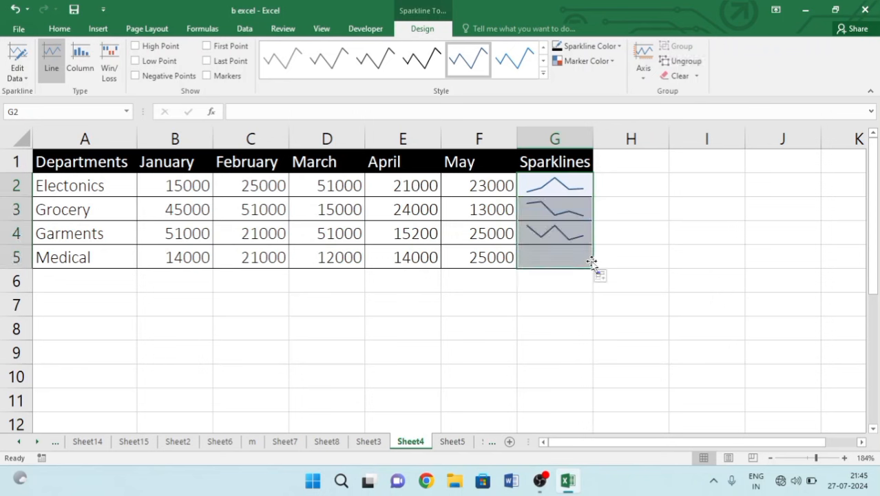
# Step: Show the high, low and last points on the G2:G5 sparklines and apply the bright blue line style with dark markers
pyautogui.click(416, 71)
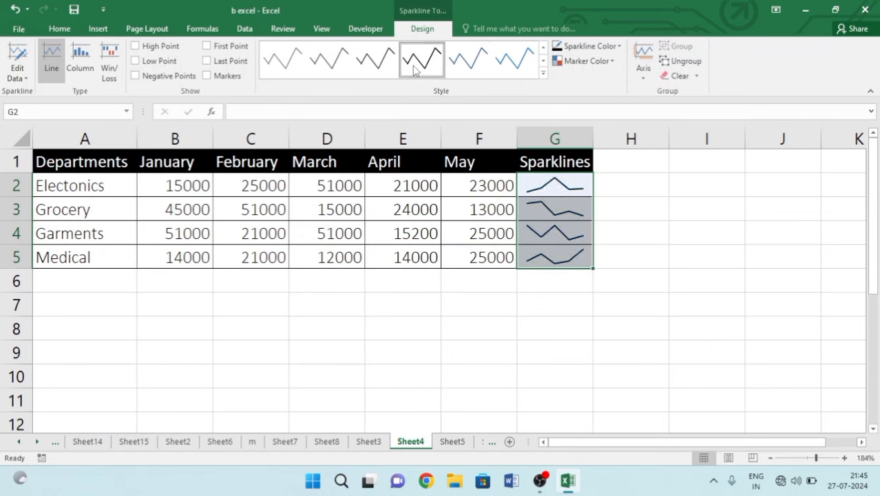
pyautogui.click(359, 66)
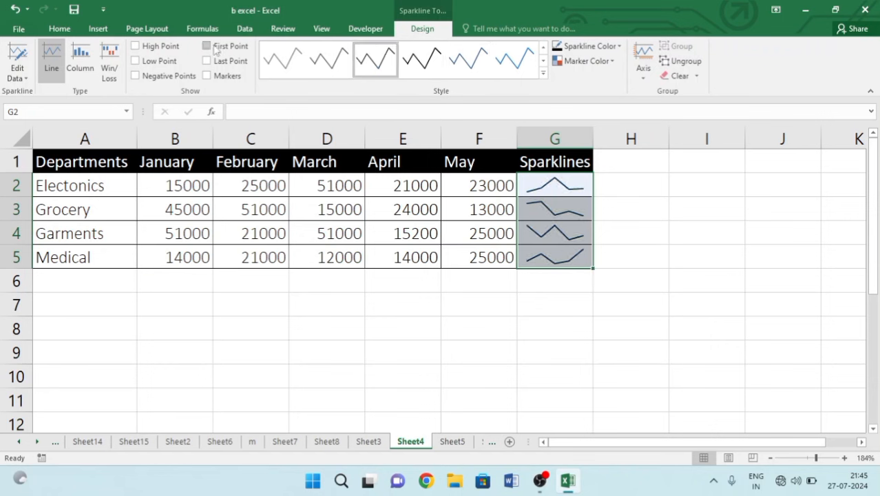
pyautogui.click(137, 48)
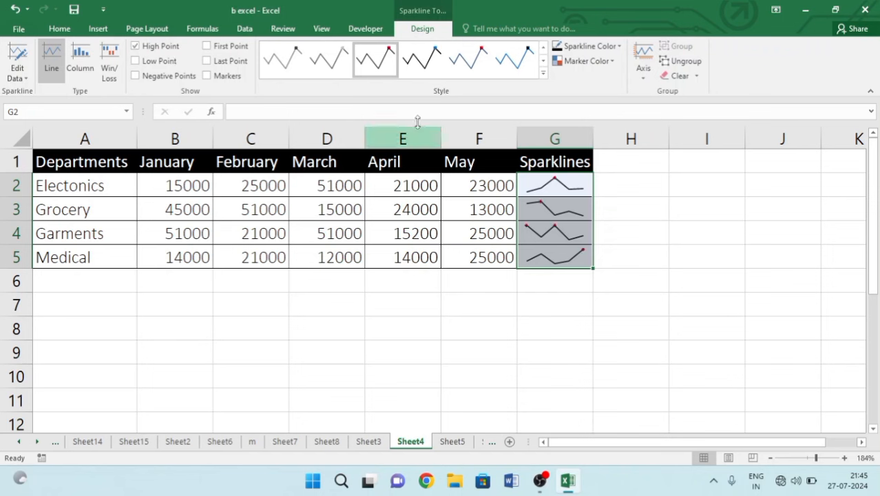
pyautogui.click(518, 63)
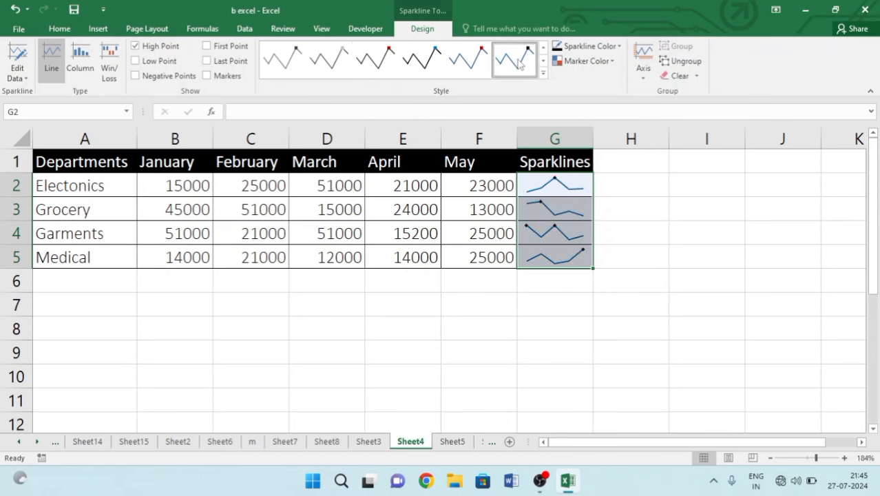
pyautogui.click(162, 63)
pyautogui.click(207, 62)
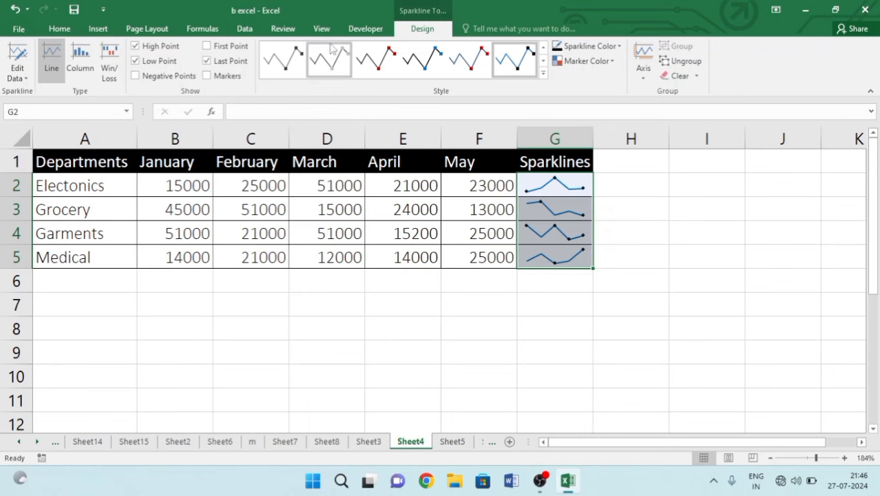
pyautogui.click(97, 29)
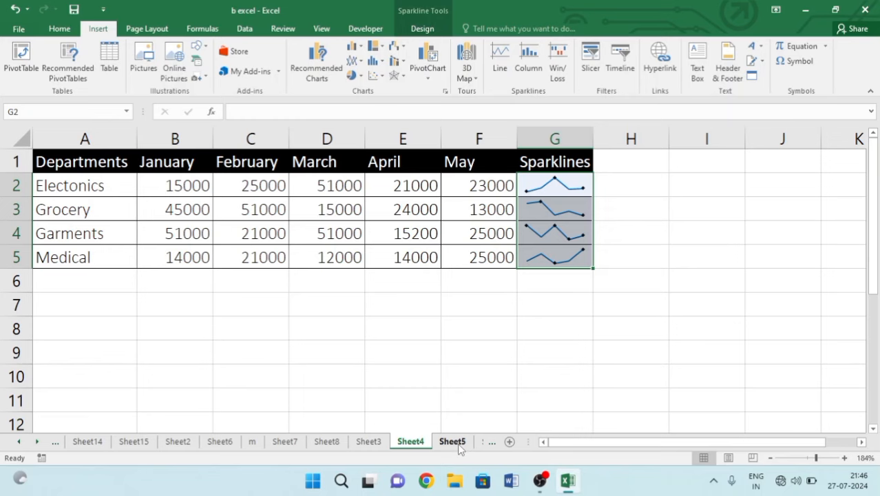
# Step: Insert a bright blue column sparkline in B2 of Sheet5 from the data range B4:B8 and fill it across to E2
pyautogui.click(454, 442)
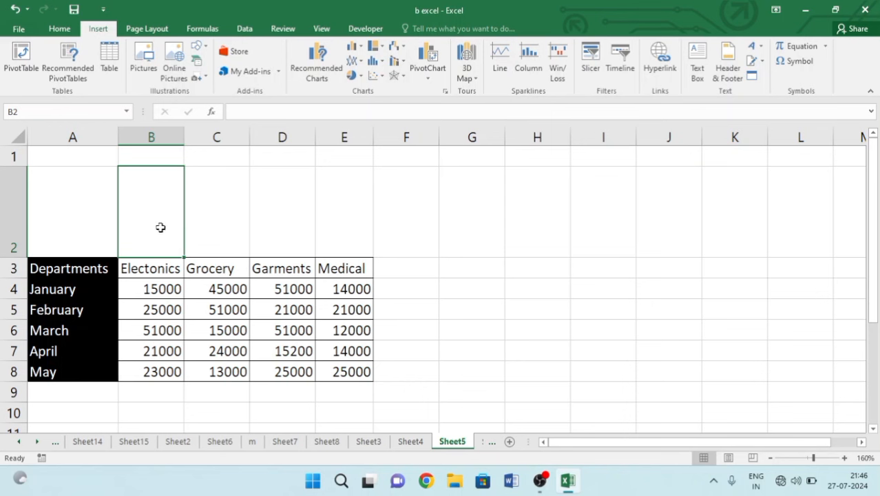
pyautogui.click(521, 53)
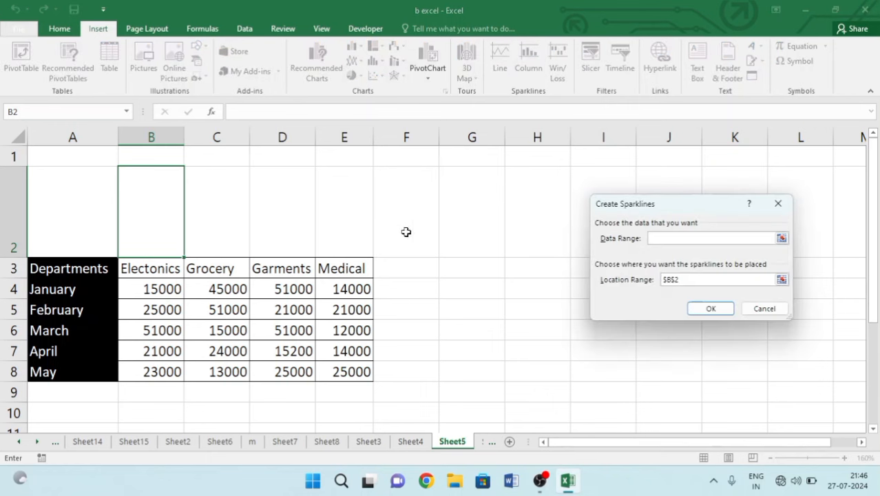
pyautogui.moveTo(166, 290); pyautogui.dragTo(150, 367)
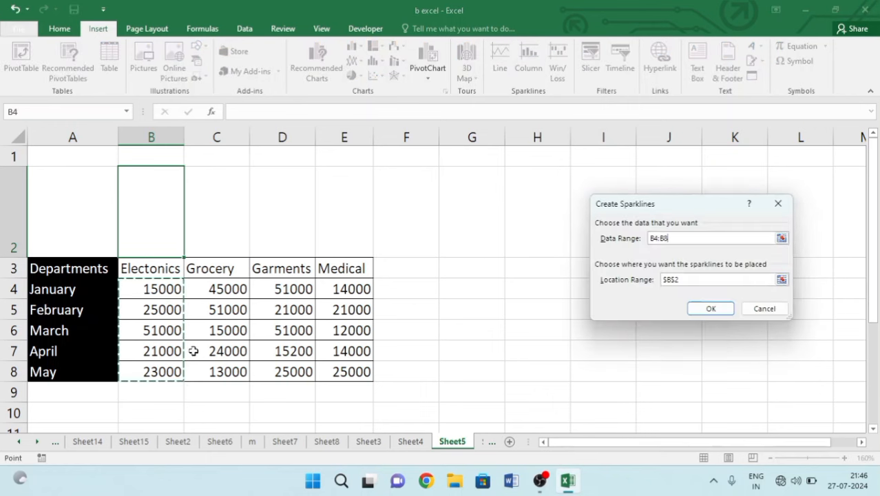
pyautogui.click(725, 307)
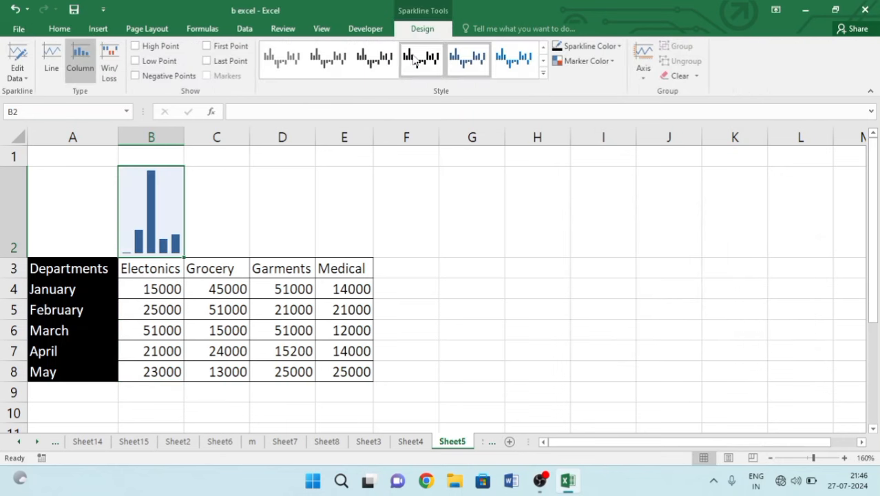
pyautogui.click(527, 71)
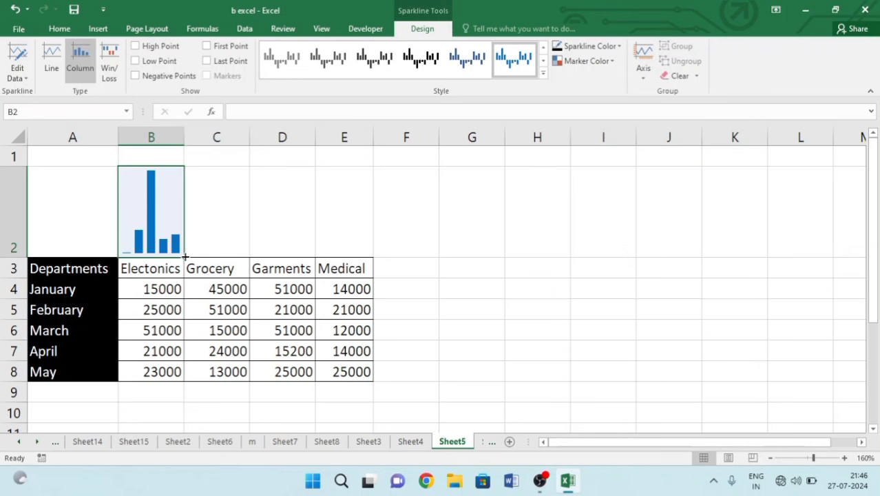
pyautogui.moveTo(185, 256); pyautogui.dragTo(359, 254)
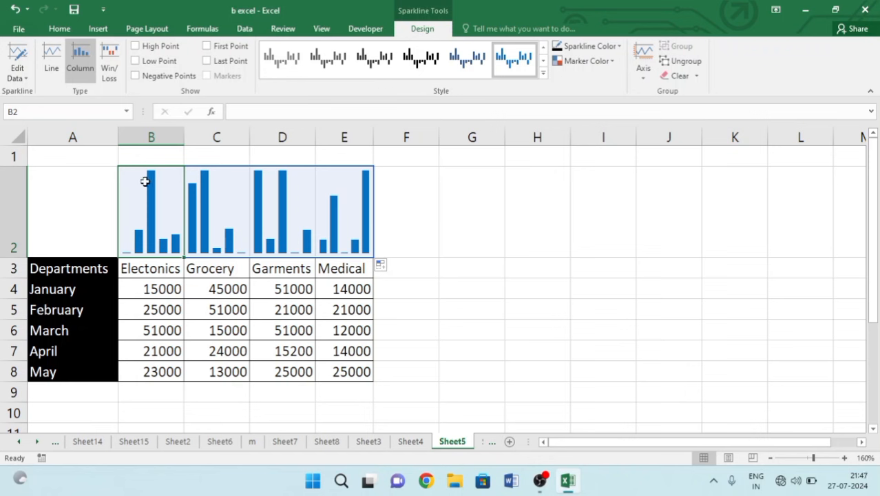
# Step: Set the March figure for Electonics in B6 to 26000
pyautogui.click(156, 336)
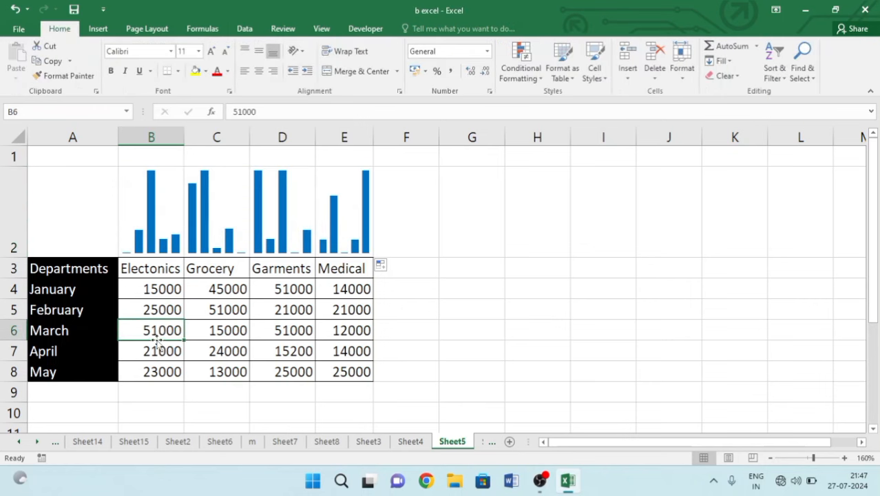
pyautogui.write('26000')
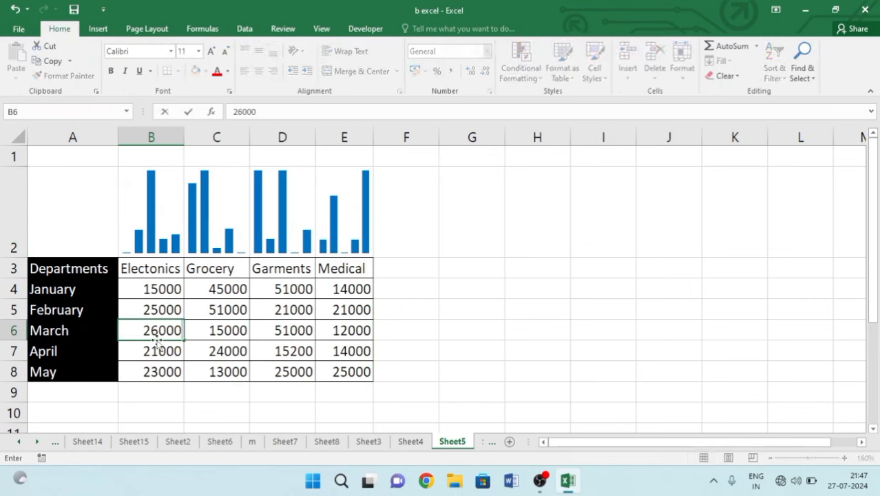
pyautogui.click(277, 309)
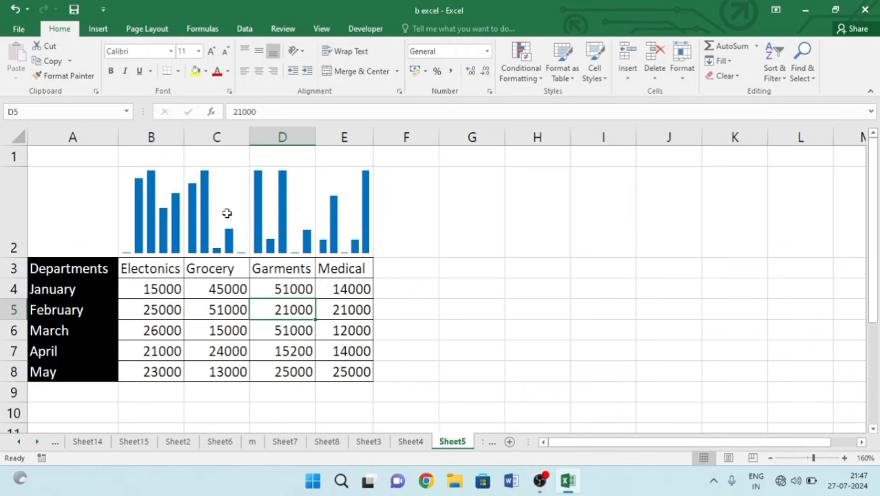
# Step: Insert a win/loss sparkline in B2 of Sheet5 from the data range B4:B8, replacing the column sparkline there
pyautogui.click(98, 28)
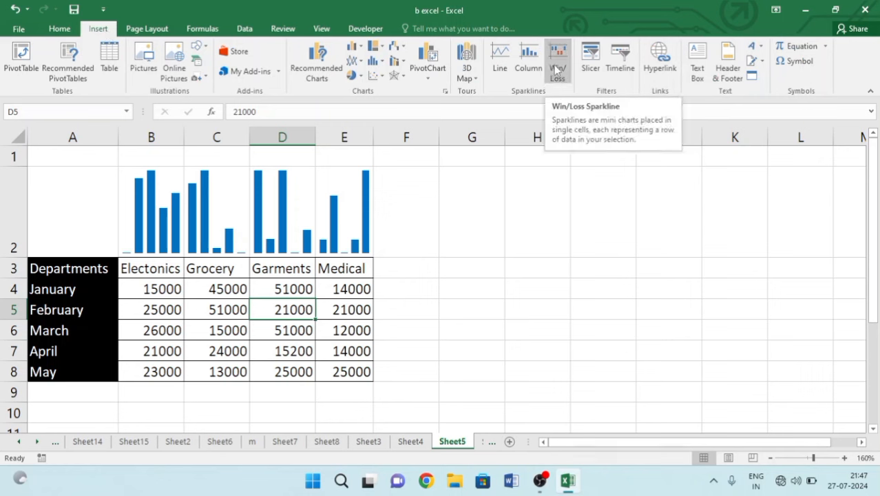
pyautogui.click(147, 199)
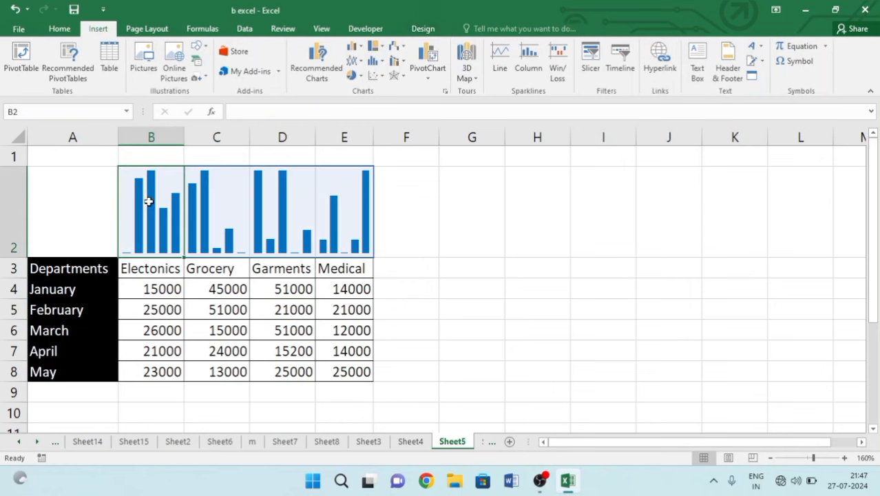
pyautogui.click(556, 72)
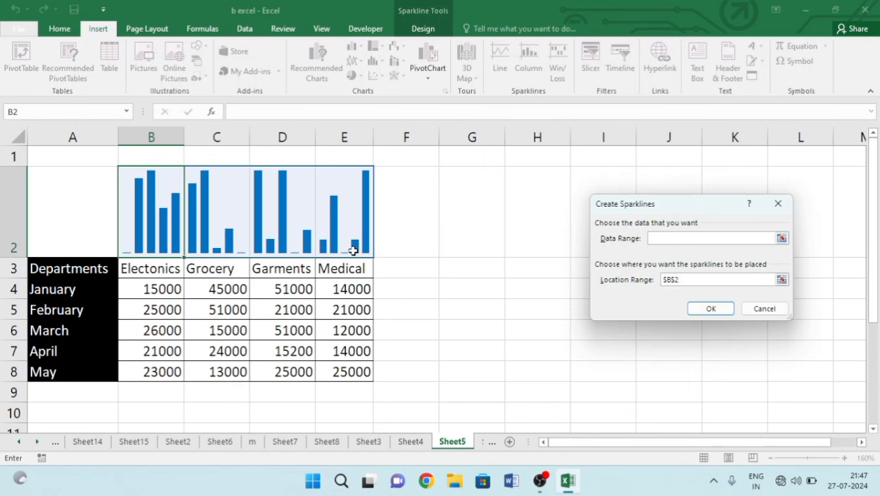
pyautogui.moveTo(152, 283); pyautogui.dragTo(159, 368)
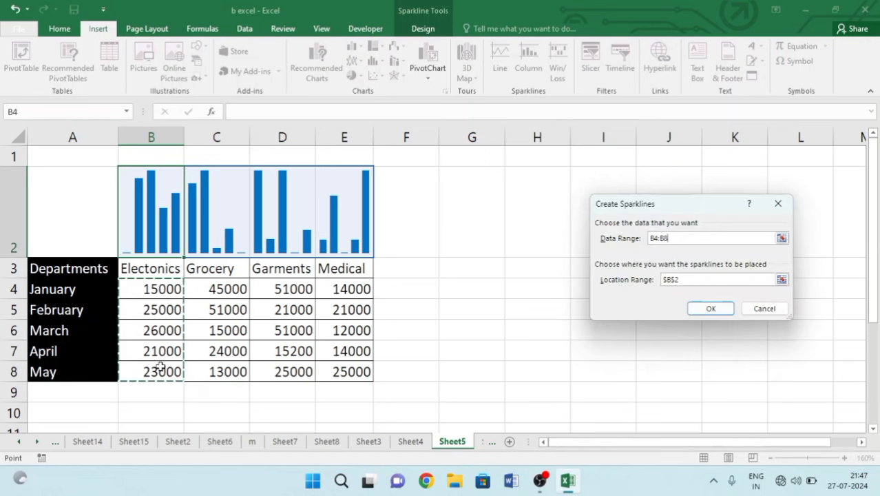
pyautogui.click(707, 307)
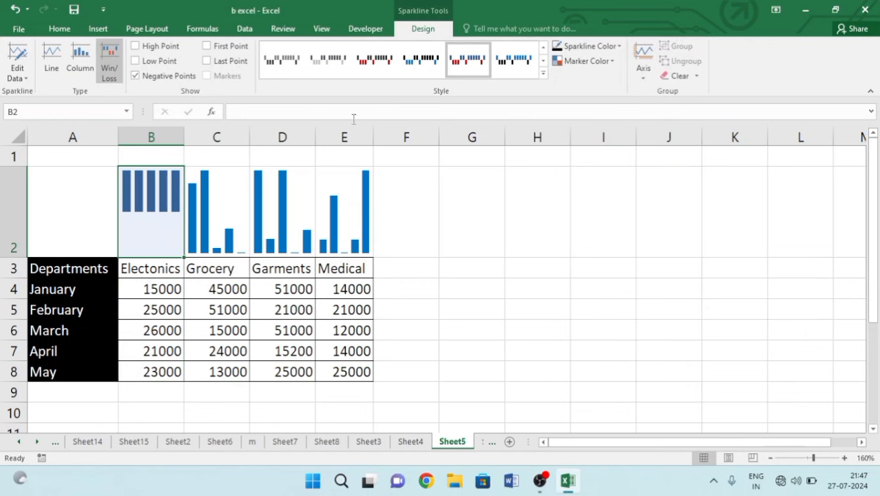
# Step: Apply the dark style with red negative points to the B2 win/loss sparkline and fill it across to E2
pyautogui.click(422, 60)
pyautogui.click(373, 58)
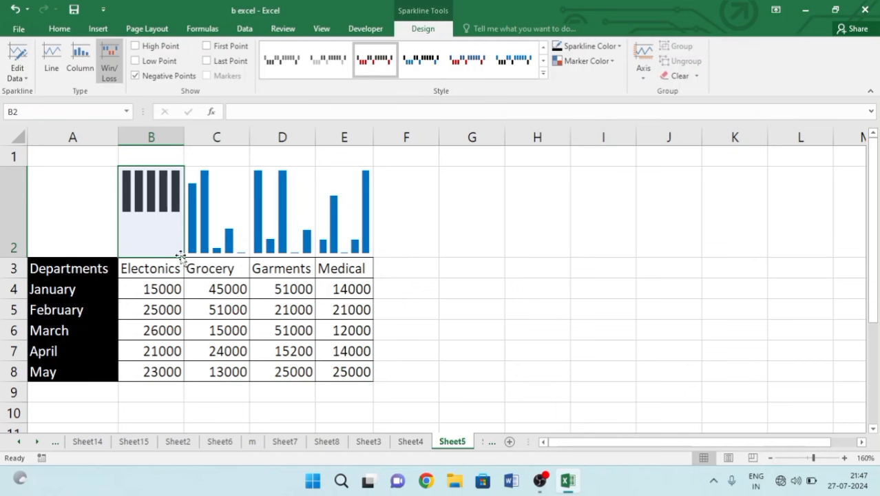
pyautogui.moveTo(182, 257); pyautogui.dragTo(372, 256)
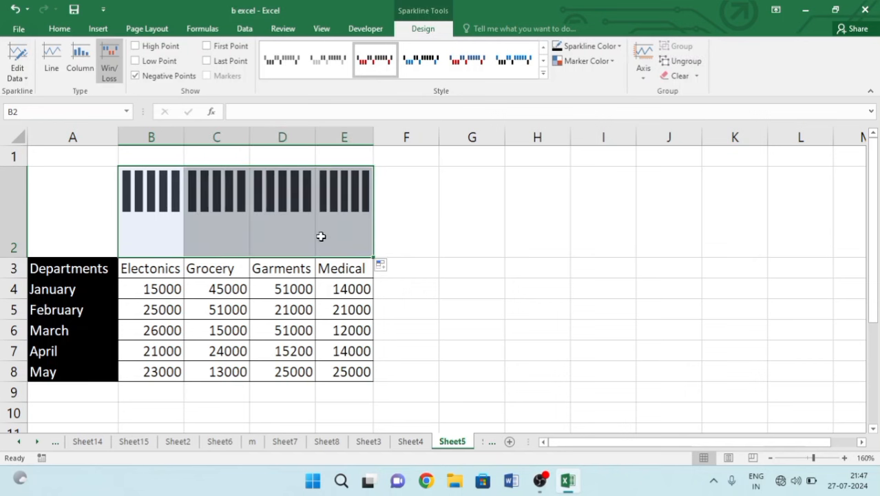
# Step: Color the high points of the B2:E2 win/loss sparklines red and their low points light green
pyautogui.click(585, 60)
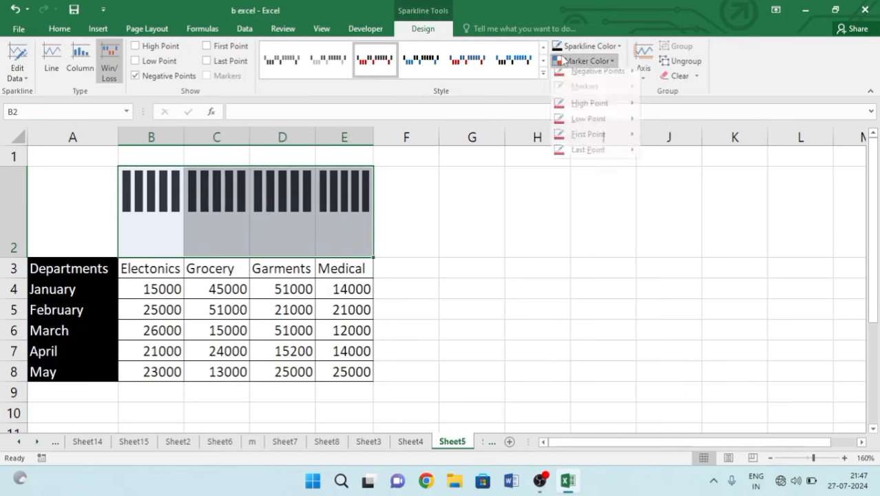
pyautogui.moveTo(575, 115)
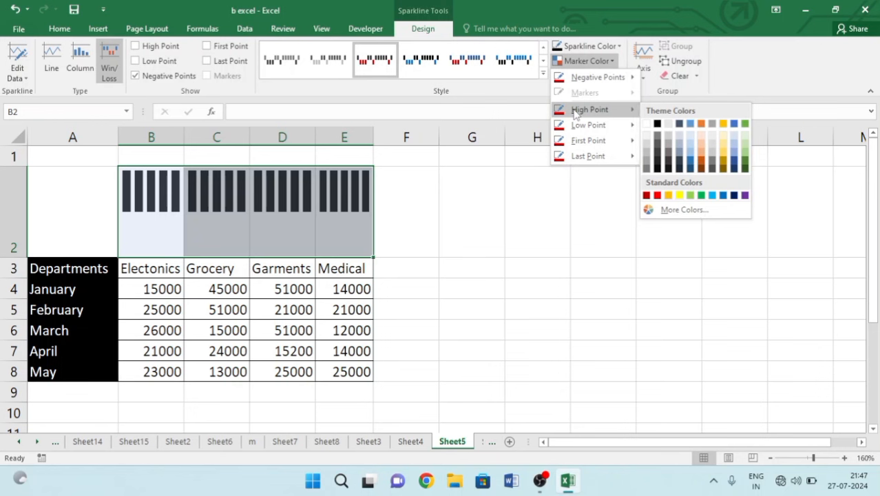
pyautogui.click(657, 194)
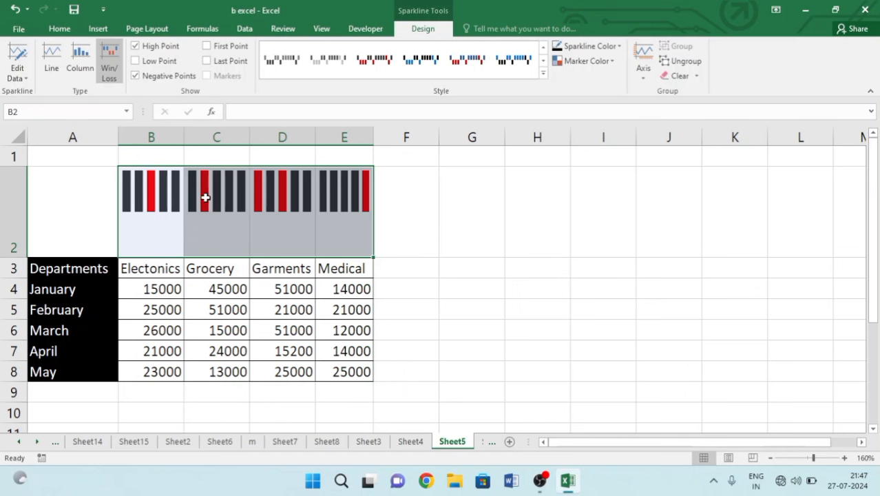
pyautogui.click(609, 62)
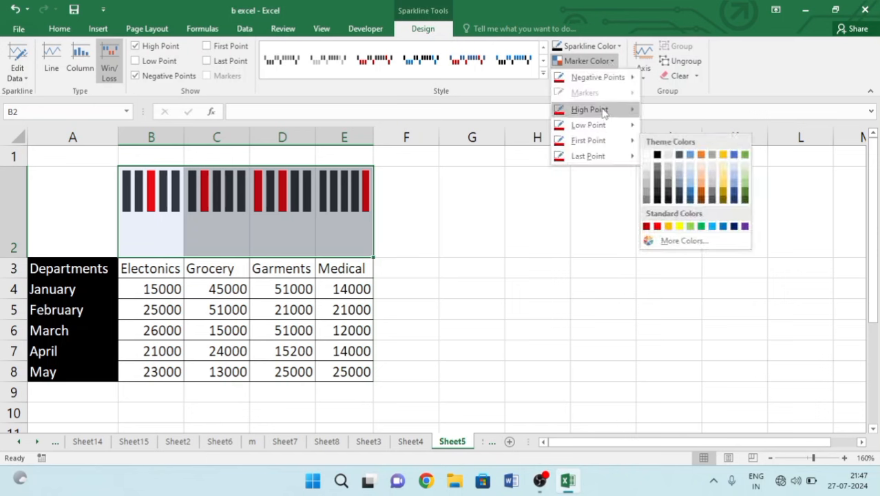
pyautogui.moveTo(603, 129)
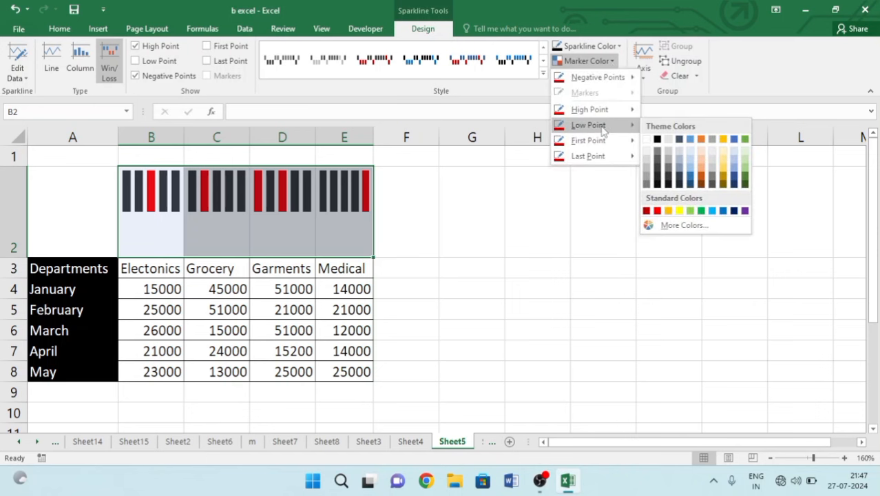
pyautogui.click(692, 210)
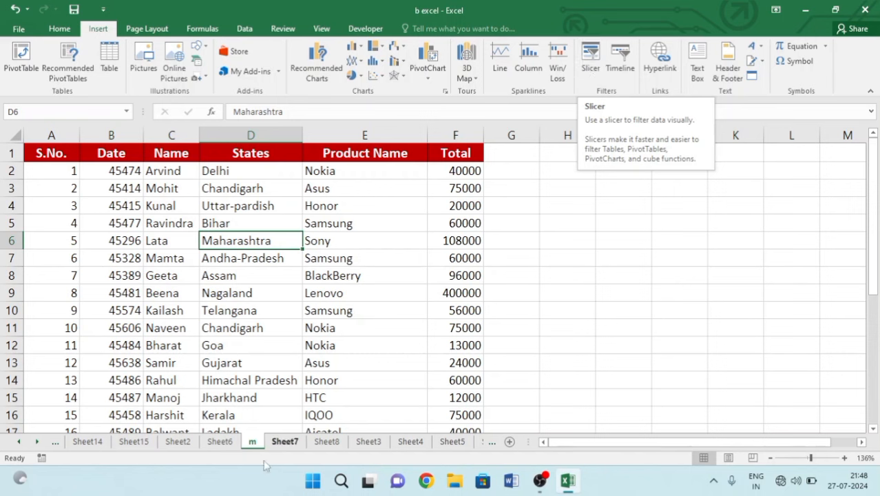
# Step: Convert the data range A1:F29 on sheet m into a table with headers
pyautogui.click(122, 208)
pyautogui.hotkey('ctrl', 'a')
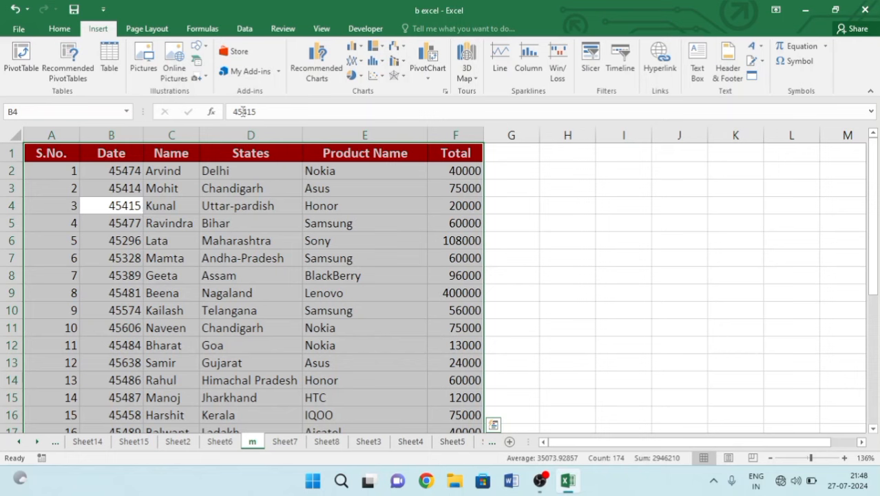
pyautogui.click(109, 60)
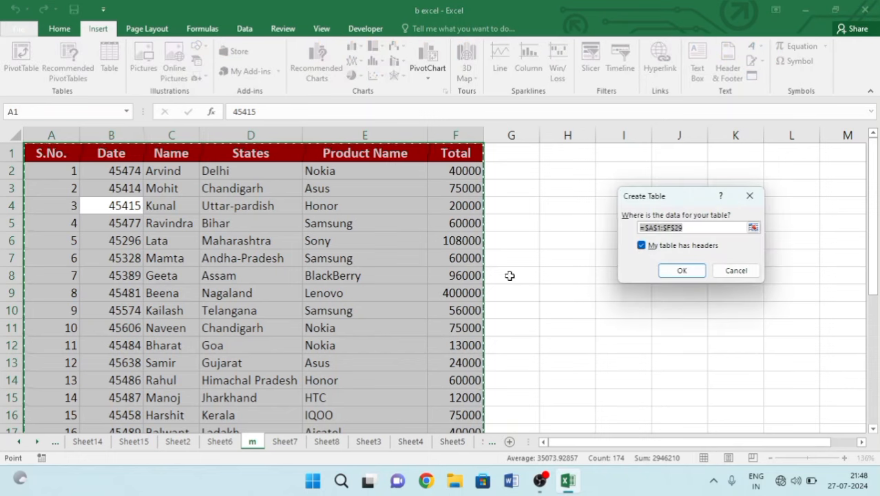
pyautogui.click(681, 270)
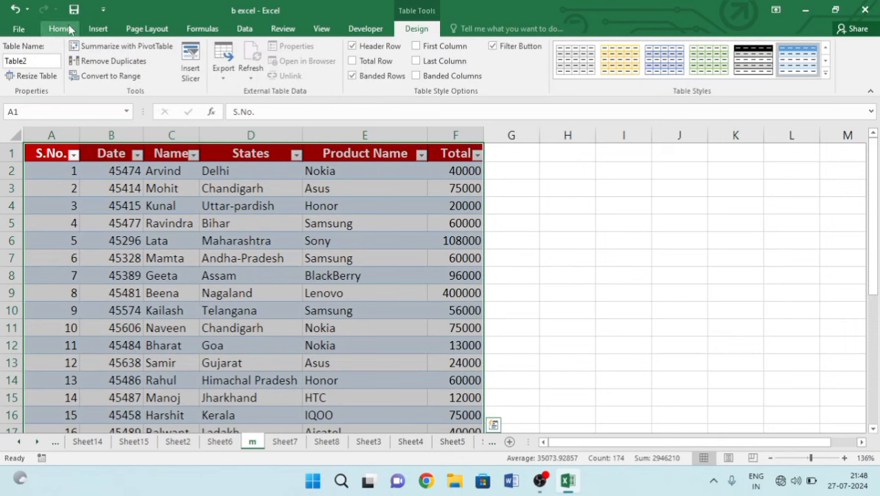
# Step: Insert slicers for the Name, States and Product Name fields of the table
pyautogui.click(98, 28)
pyautogui.click(591, 62)
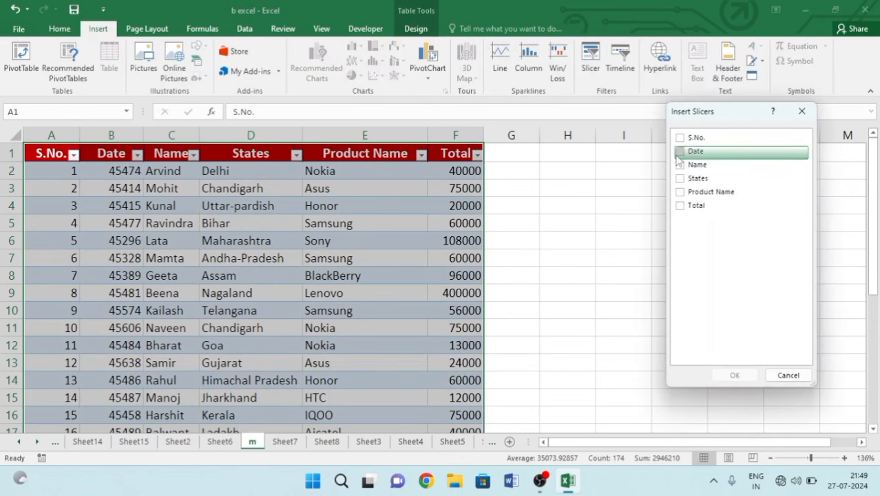
pyautogui.click(680, 166)
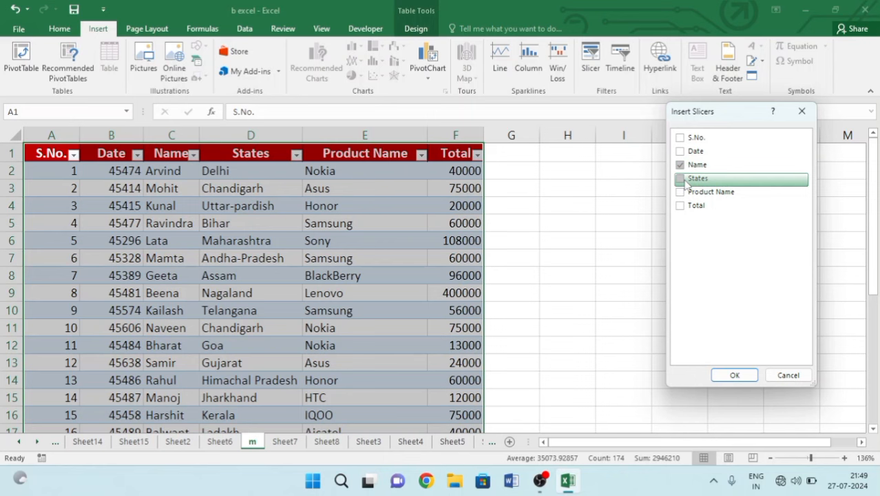
pyautogui.click(681, 180)
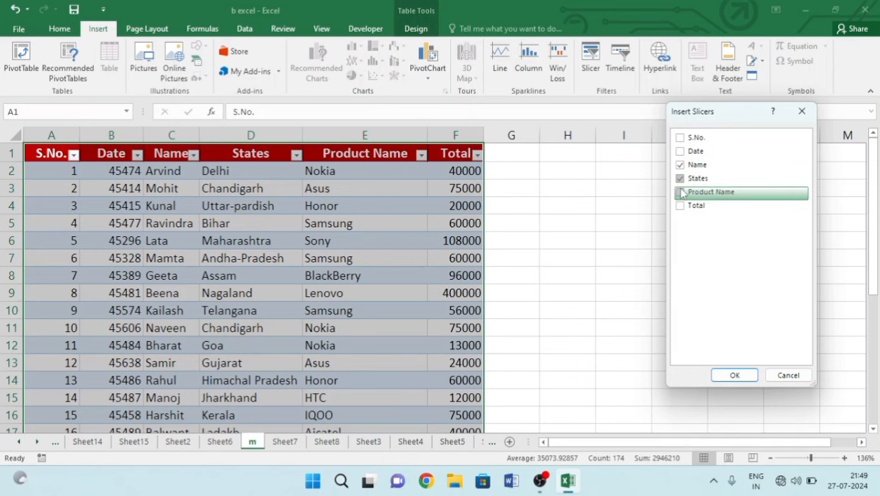
pyautogui.click(681, 193)
pyautogui.click(734, 374)
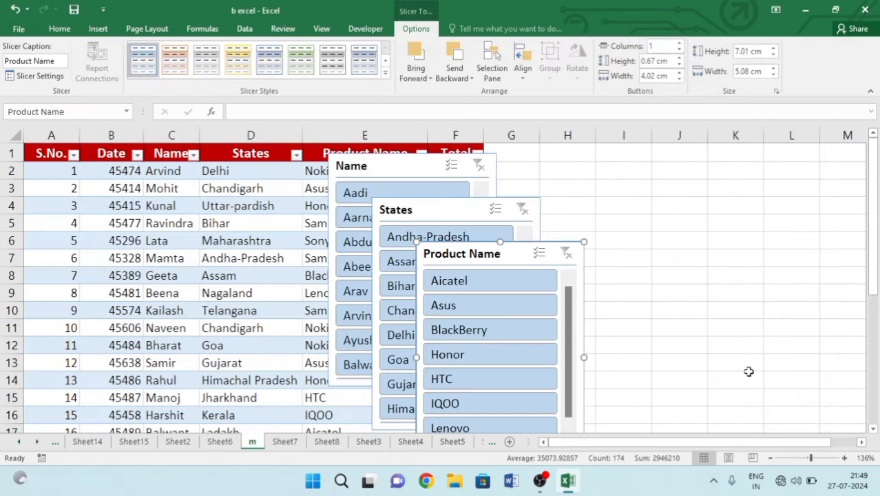
# Step: Arrange the Name, States and Product Name slicers side by side, with Name nearest the table's data columns
pyautogui.moveTo(416, 167); pyautogui.dragTo(285, 169)
pyautogui.moveTo(445, 210); pyautogui.dragTo(452, 177)
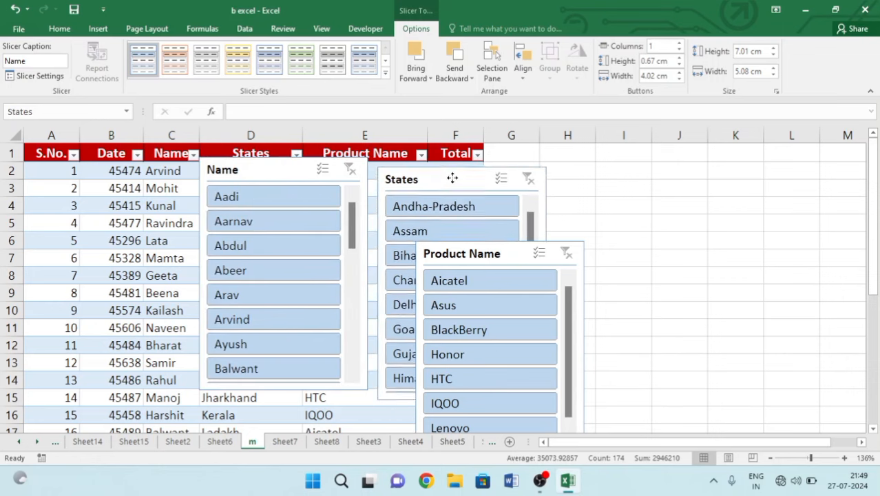
pyautogui.moveTo(494, 252); pyautogui.dragTo(757, 176)
pyautogui.moveTo(450, 180); pyautogui.dragTo(604, 189)
pyautogui.moveTo(281, 168); pyautogui.dragTo(452, 184)
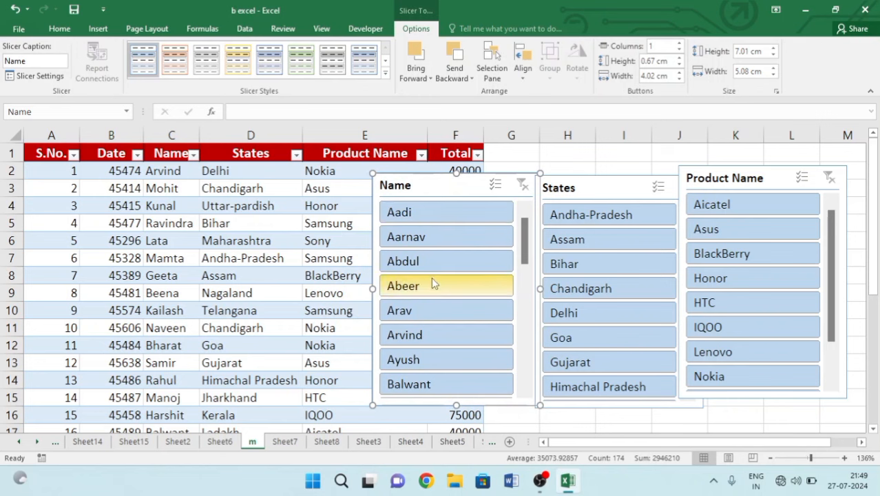
# Step: Filter the table to one person's record with the Name slicer, clear the filter, and place the slicer beside States again
pyautogui.click(427, 336)
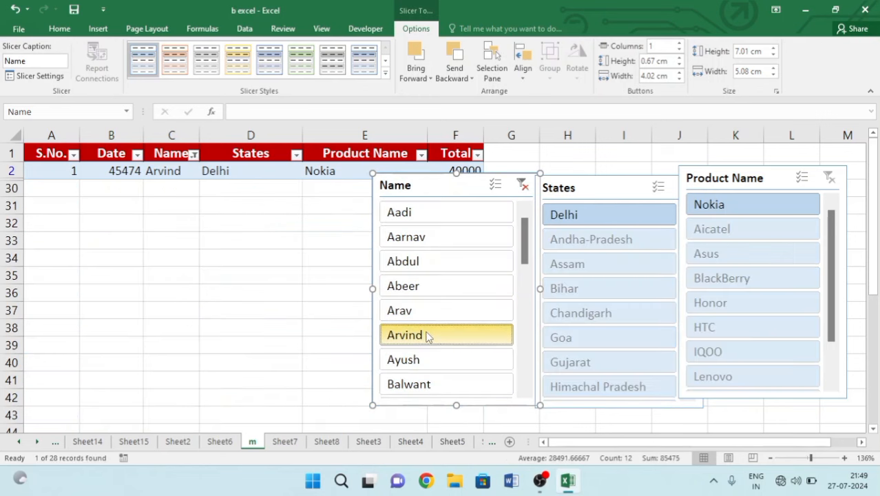
pyautogui.moveTo(433, 186); pyautogui.dragTo(300, 210)
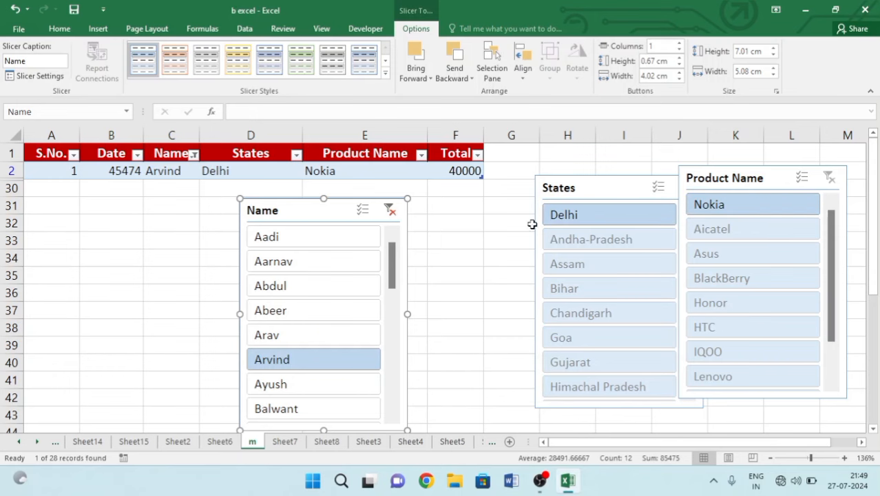
pyautogui.click(390, 210)
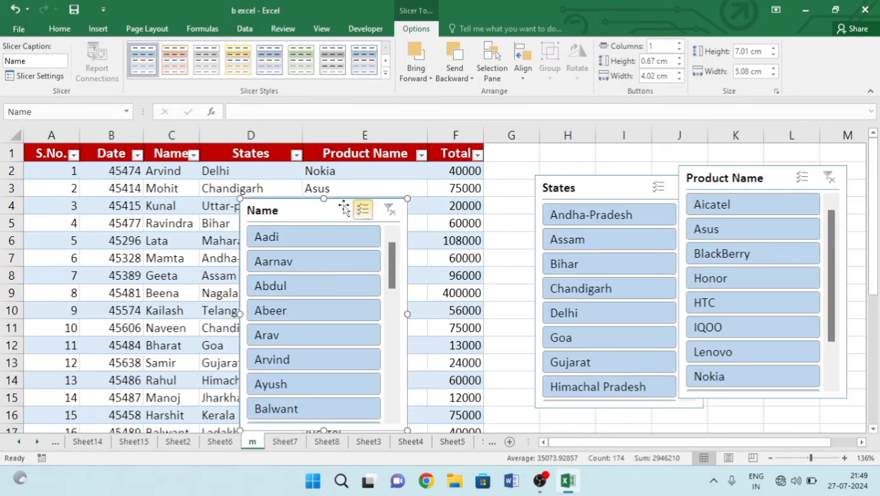
pyautogui.moveTo(316, 203); pyautogui.dragTo(435, 194)
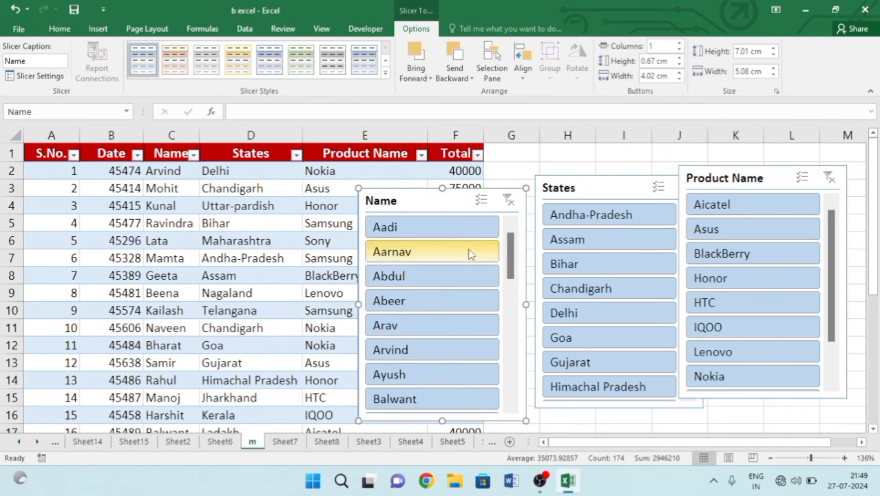
# Step: Filter the table to Delhi with the States slicer, and clear that filter again
pyautogui.click(572, 314)
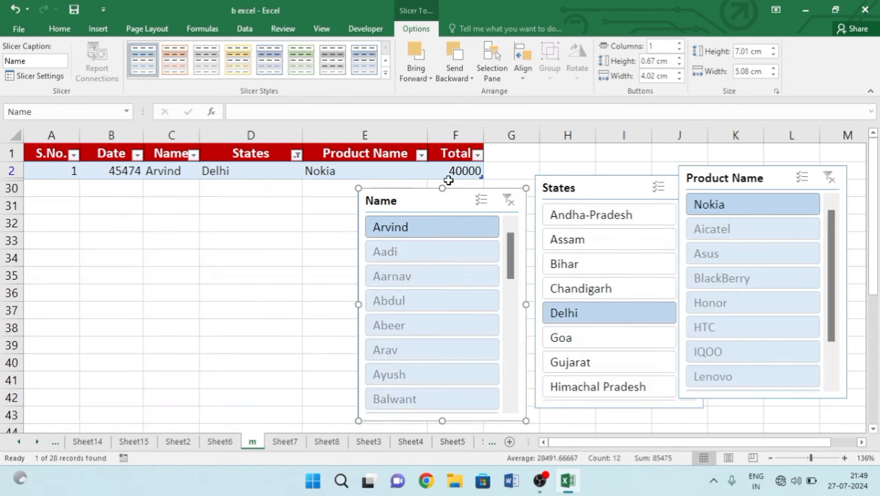
pyautogui.moveTo(434, 201)
pyautogui.mouseDown()
pyautogui.moveTo(408, 209)
pyautogui.moveTo(446, 208)
pyautogui.mouseUp()
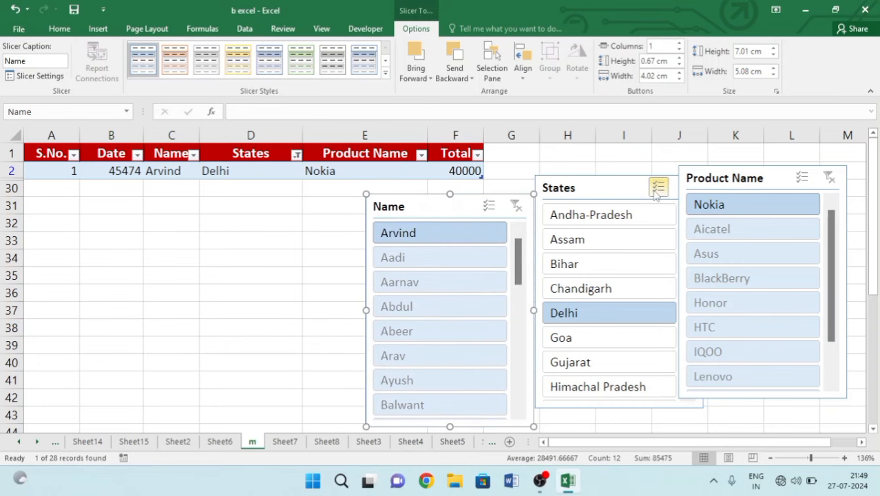
pyautogui.moveTo(648, 196); pyautogui.dragTo(508, 187)
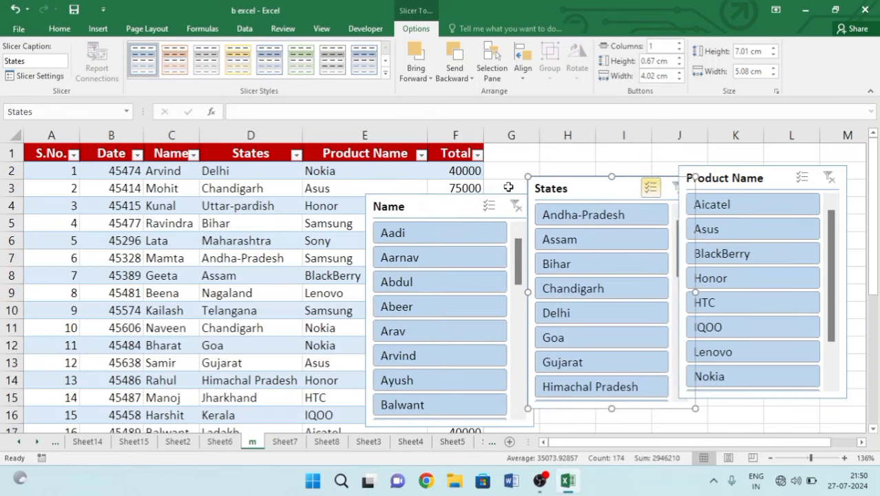
pyautogui.moveTo(454, 203); pyautogui.dragTo(463, 193)
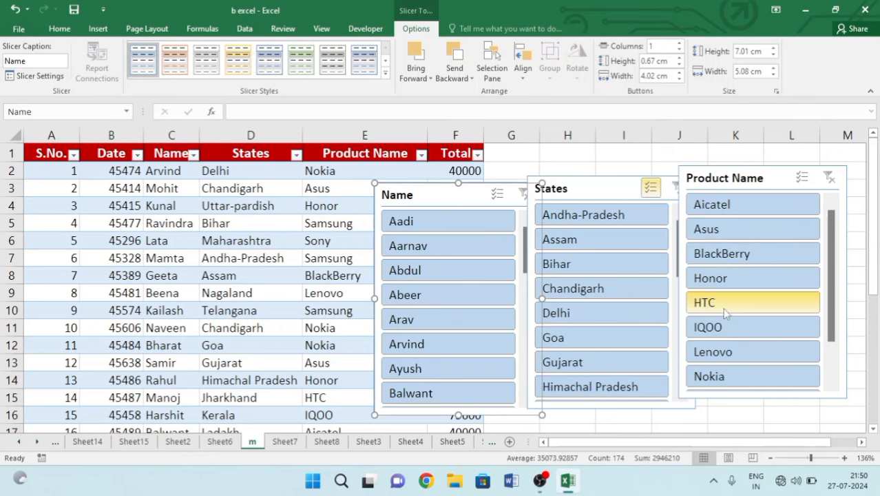
# Step: Filter the table to Lenovo with the Product Name slicer, and move the Name slicer below the filtered rows
pyautogui.click(737, 352)
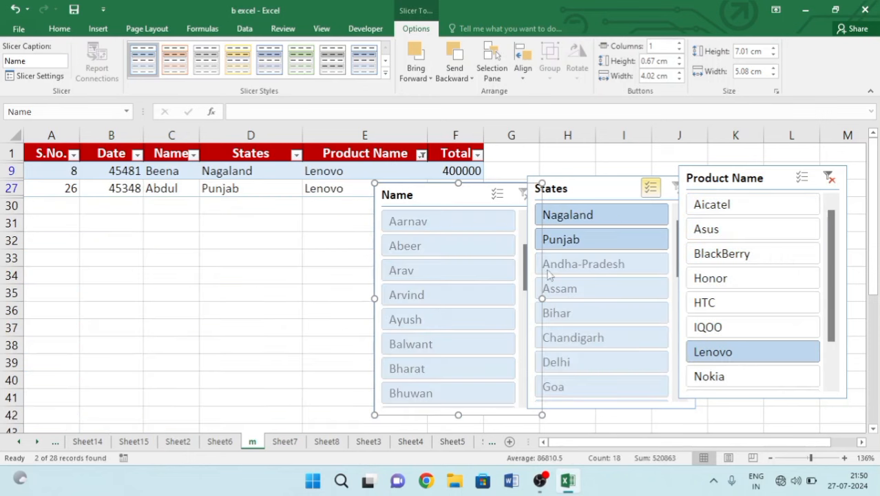
pyautogui.moveTo(461, 203); pyautogui.dragTo(394, 219)
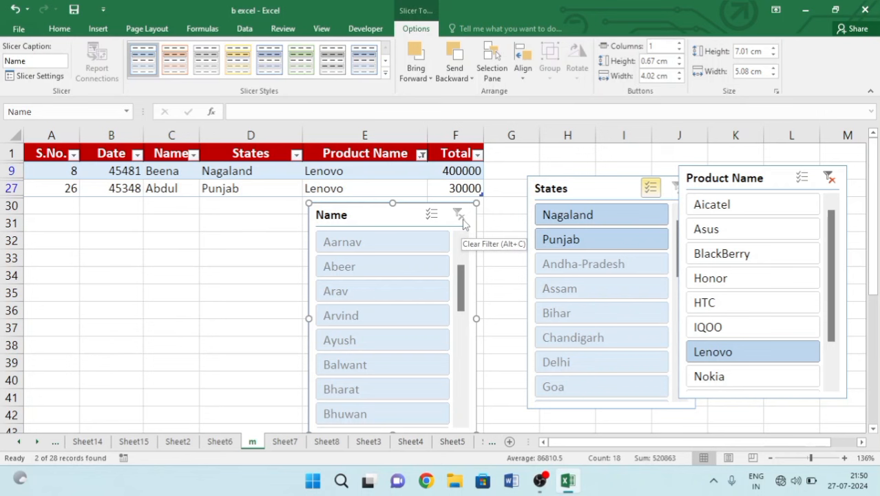
pyautogui.moveTo(606, 188); pyautogui.dragTo(565, 186)
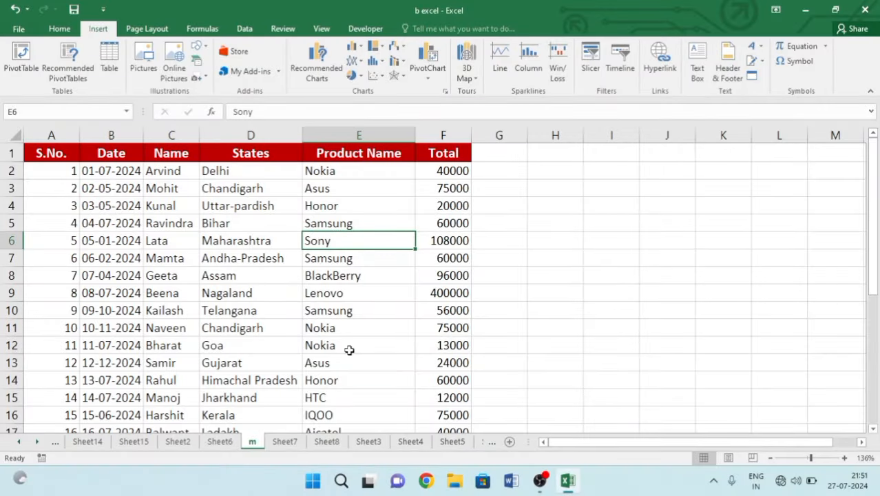
# Step: Create an empty PivotTable on a new worksheet from the data range A1:F29 on sheet m
pyautogui.click(255, 307)
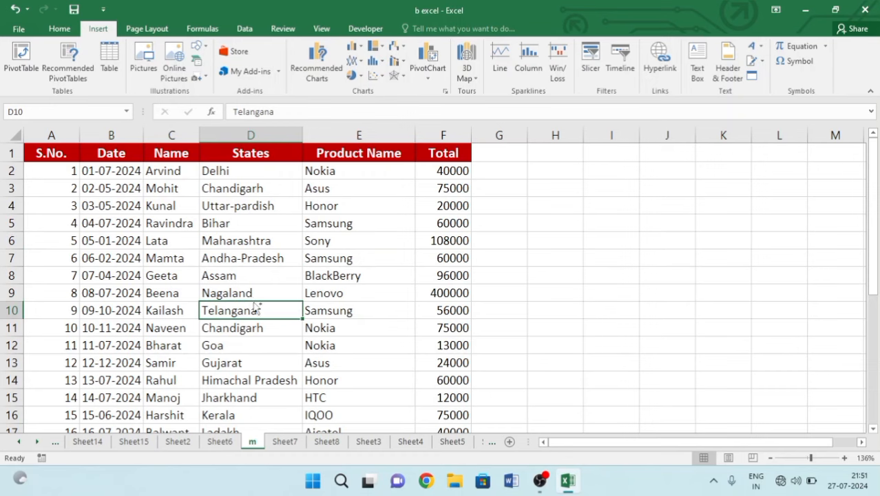
pyautogui.hotkey('ctrl', 'a')
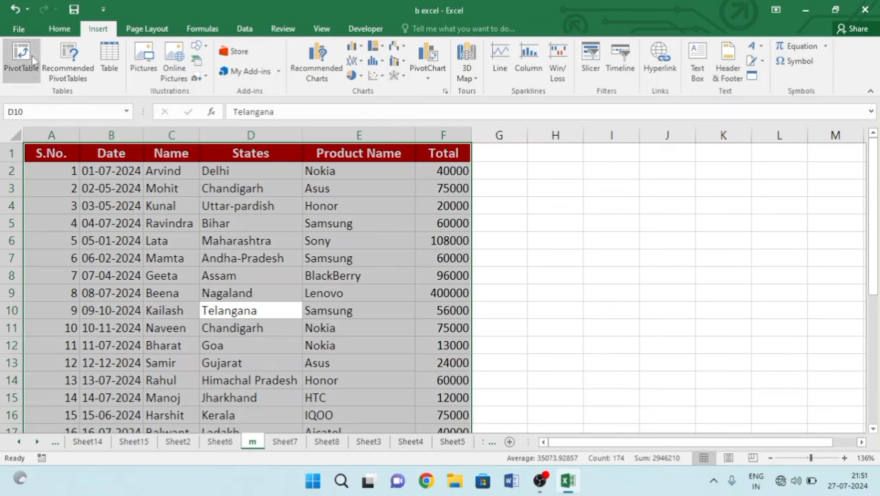
pyautogui.click(22, 59)
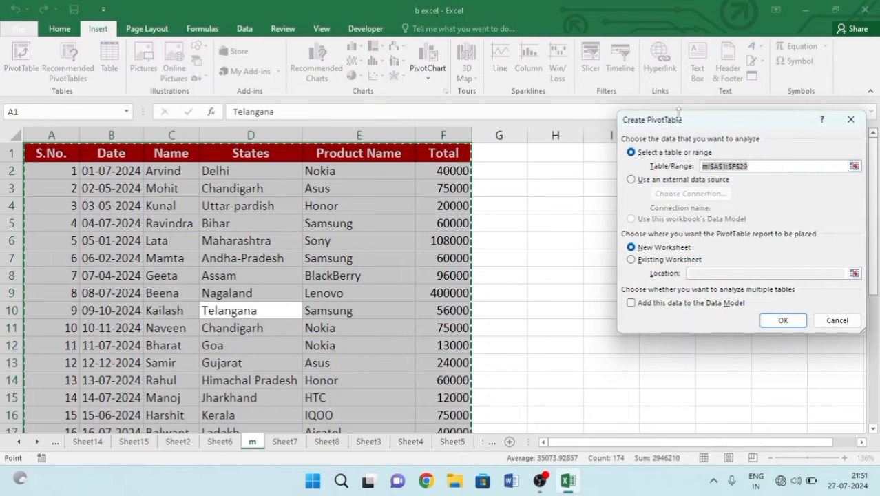
pyautogui.click(783, 320)
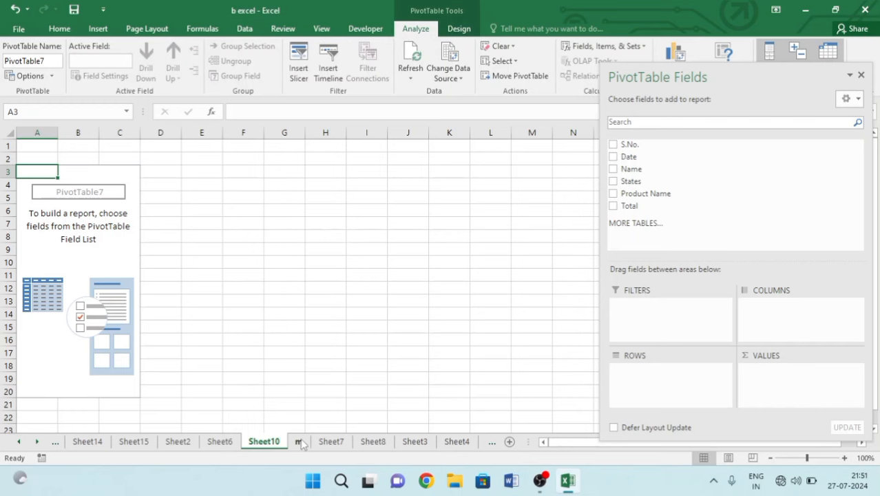
# Step: Return to sheet m and create another PivotTable from A1:F29 on its own new worksheet
pyautogui.click(299, 441)
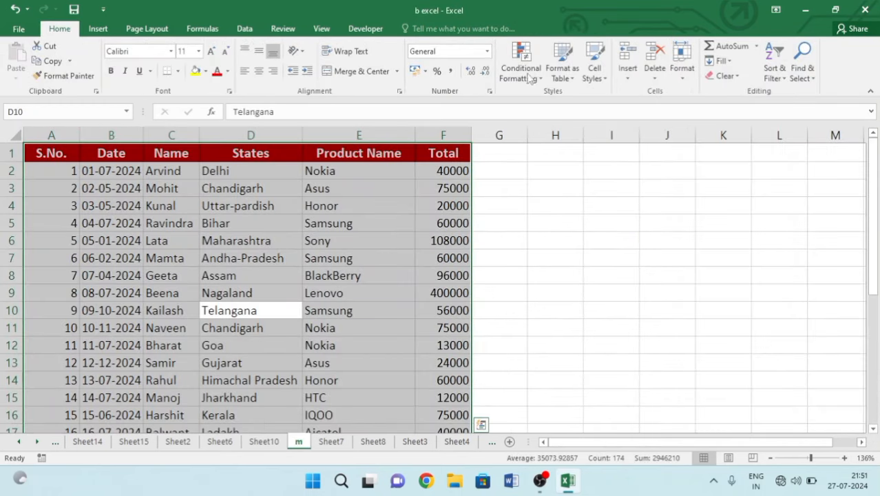
pyautogui.click(98, 28)
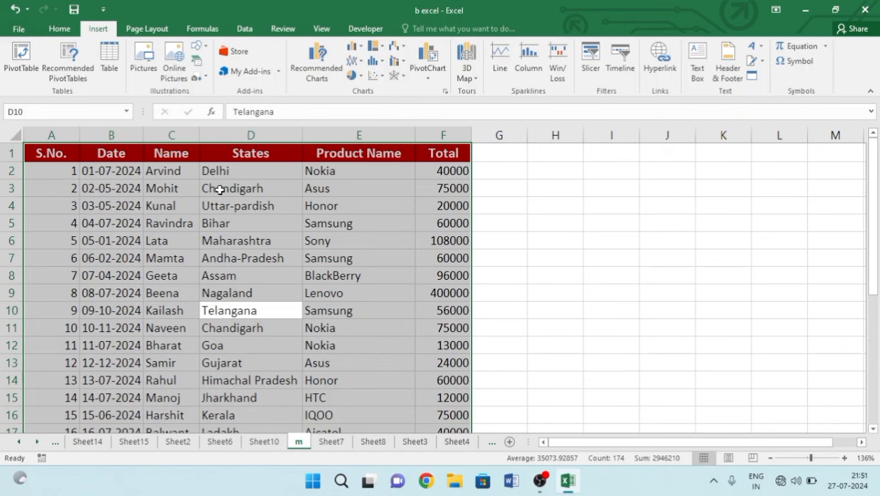
pyautogui.click(96, 157)
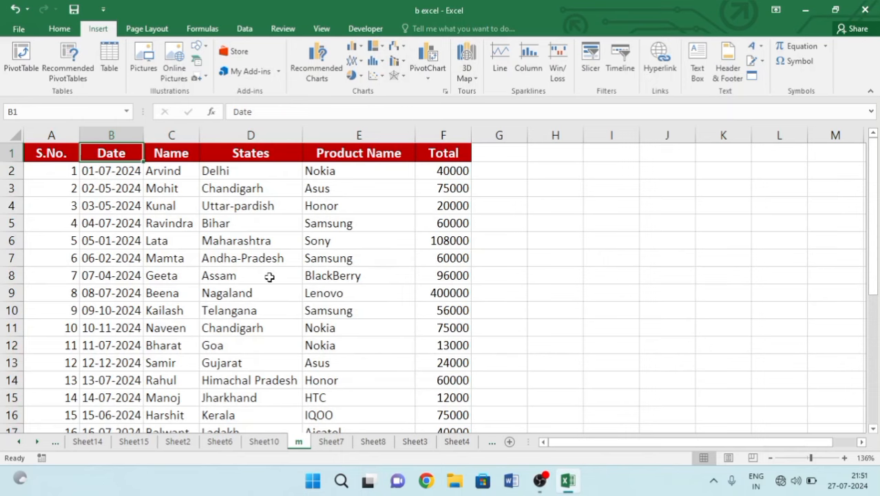
pyautogui.hotkey('ctrl', 'a')
pyautogui.scroll(5, 269, 277)
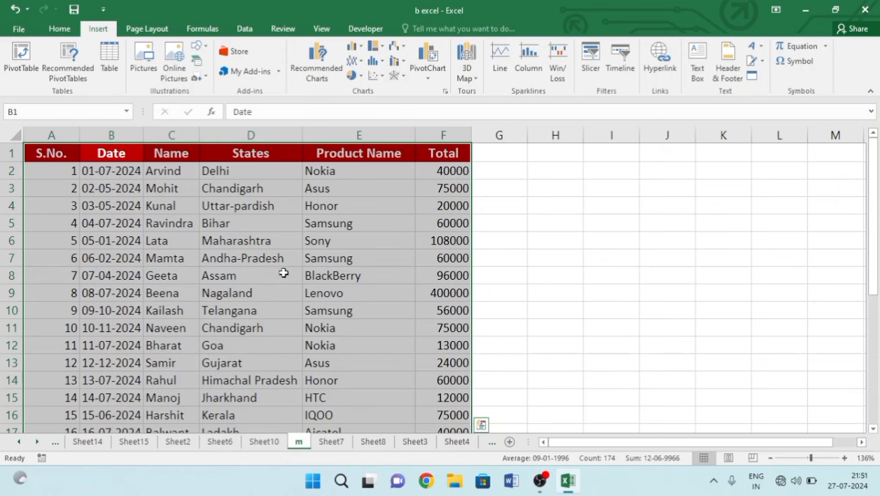
pyautogui.click(34, 64)
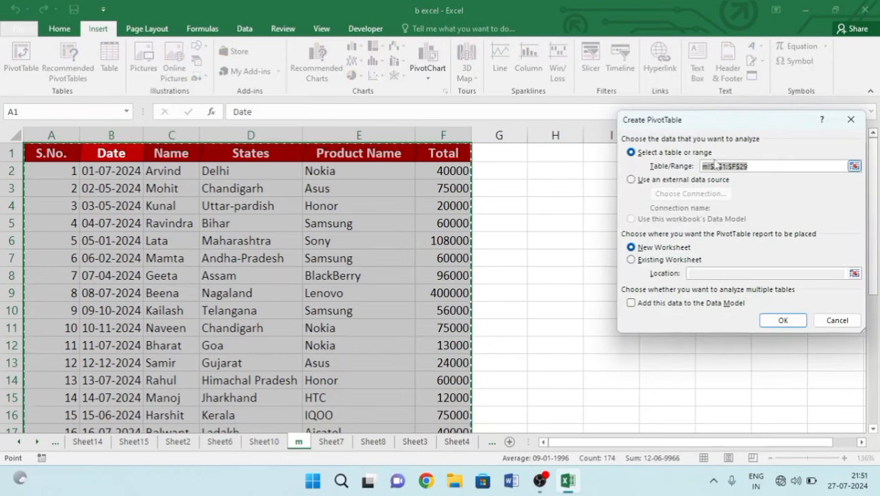
pyautogui.click(782, 321)
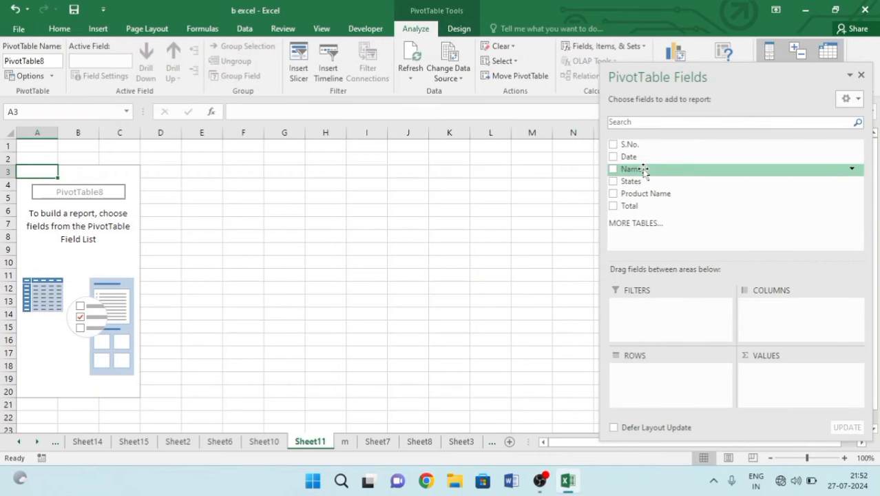
# Step: Lay out the PivotTable with Name as rows, Product Name as columns and the sum of Total as values
pyautogui.moveTo(644, 171); pyautogui.dragTo(664, 382)
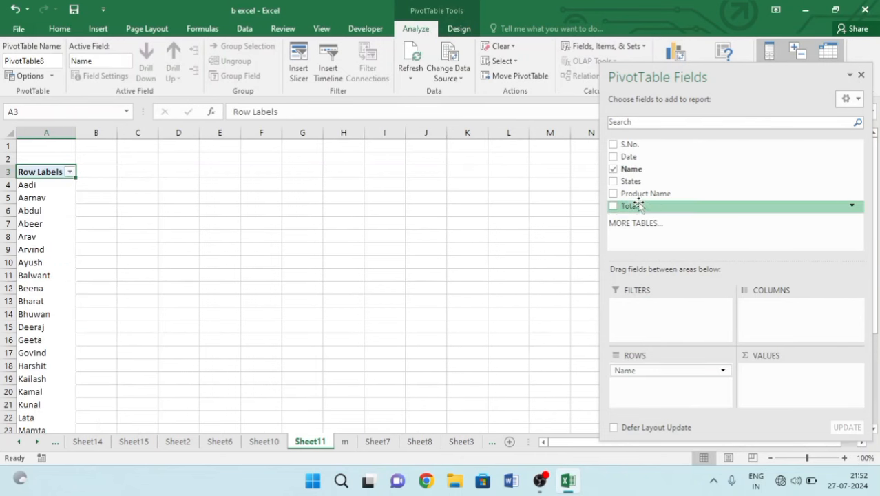
pyautogui.moveTo(642, 182); pyautogui.dragTo(780, 322)
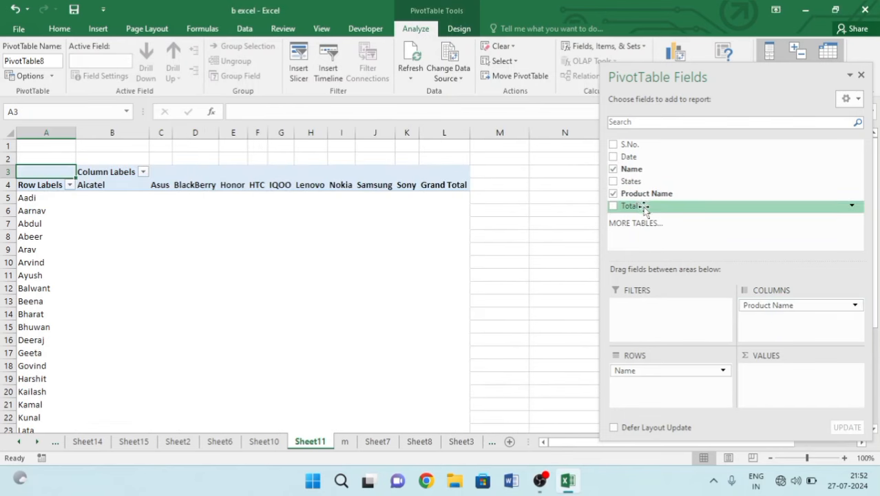
pyautogui.moveTo(637, 207); pyautogui.dragTo(786, 387)
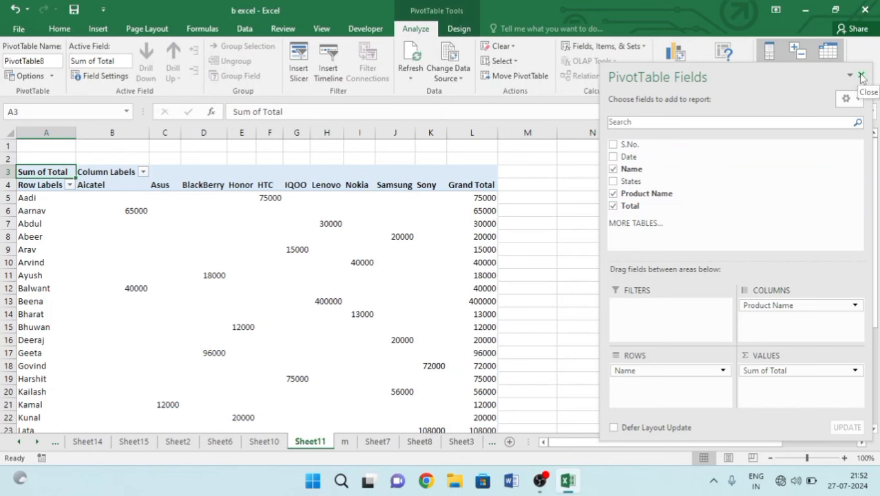
pyautogui.click(862, 75)
# Step: Insert a timeline for the Date field of the PivotTable
pyautogui.click(98, 29)
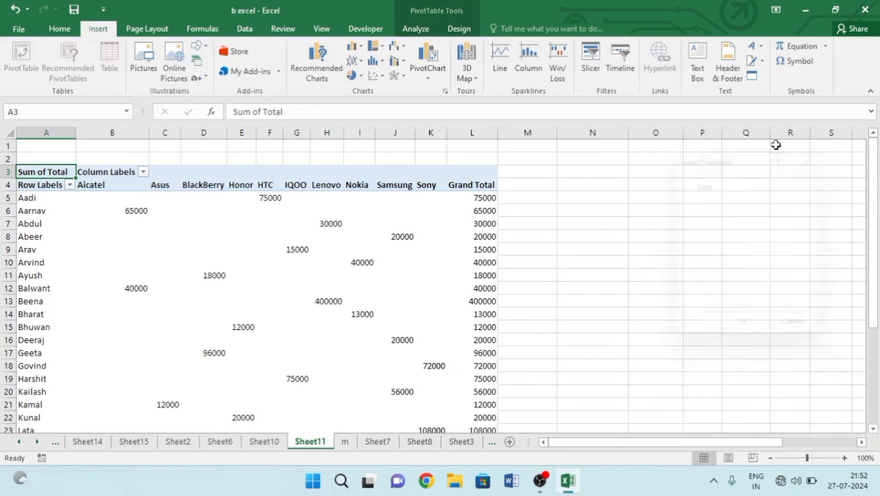
pyautogui.click(616, 62)
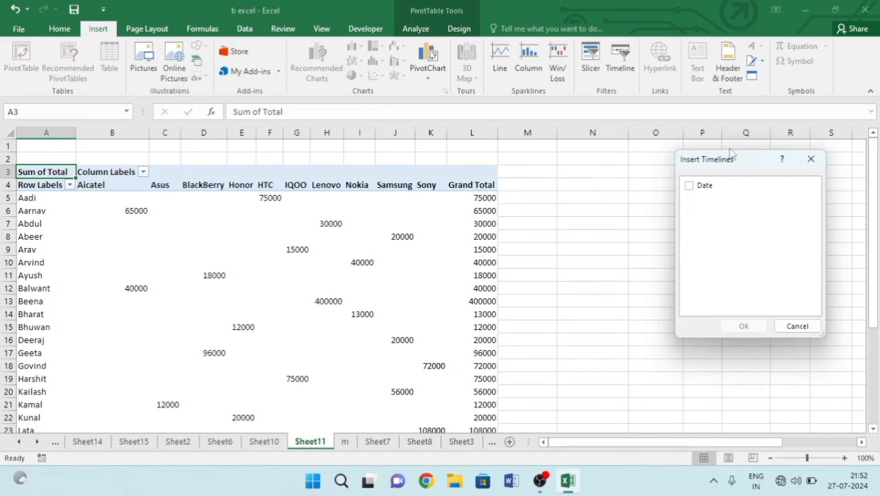
pyautogui.moveTo(731, 153); pyautogui.dragTo(677, 152)
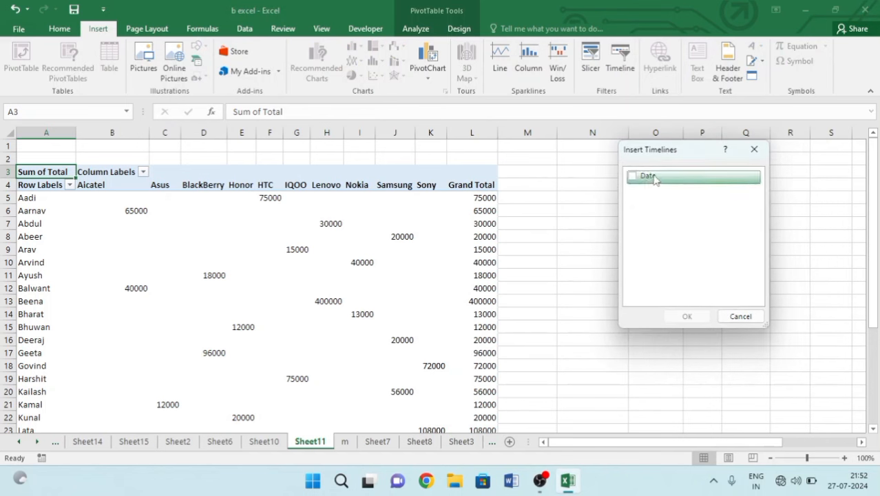
pyautogui.click(631, 178)
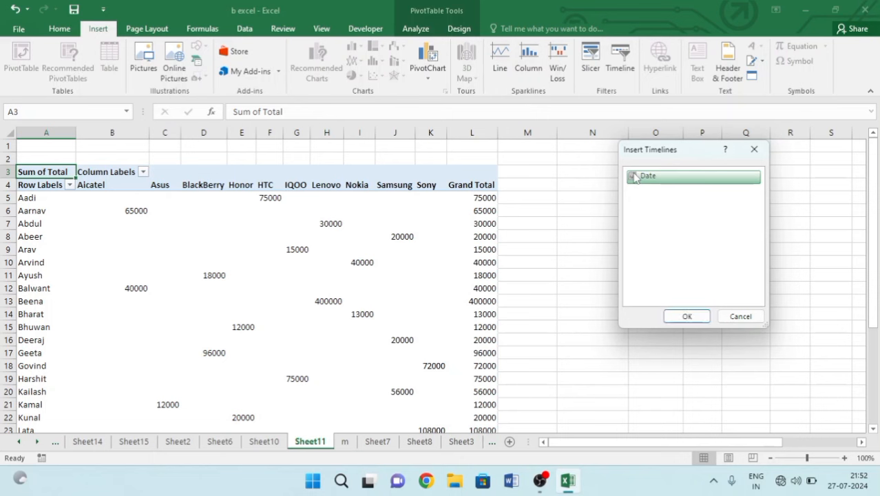
pyautogui.click(701, 316)
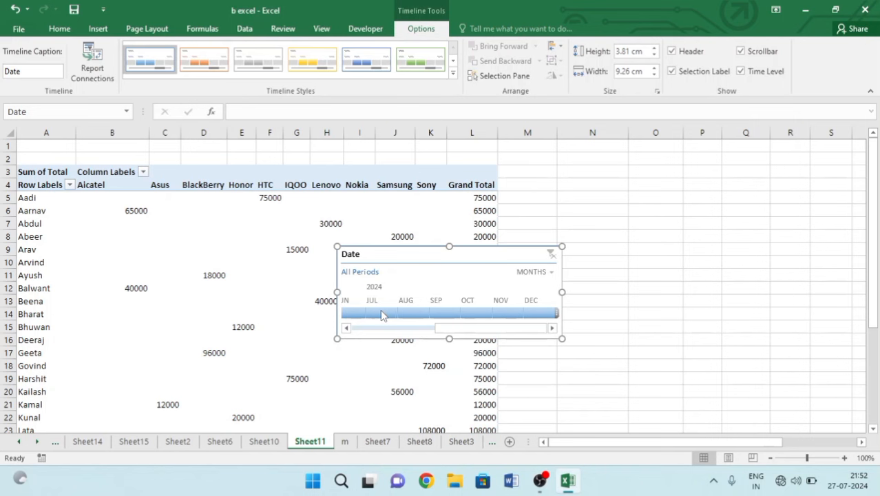
# Step: Place the Date timeline beside the PivotTable's Grand Total column, with its months shown from January 2024
pyautogui.moveTo(505, 334); pyautogui.dragTo(387, 334)
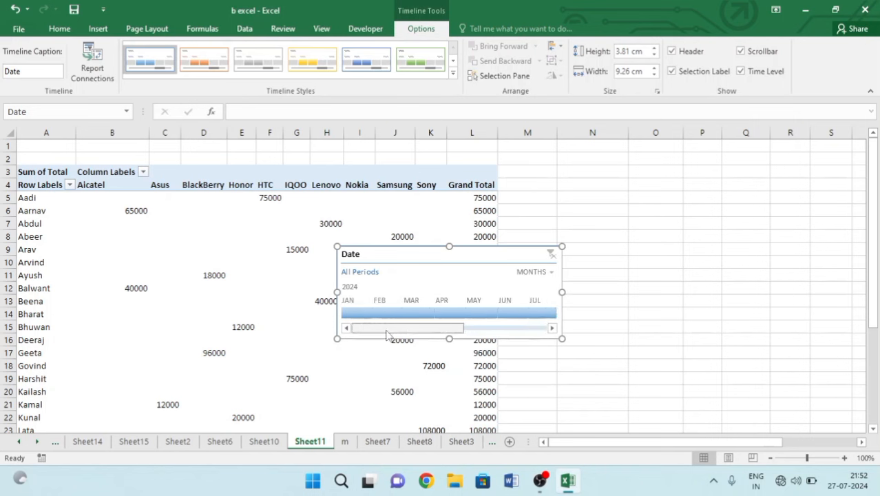
pyautogui.moveTo(403, 252); pyautogui.dragTo(621, 215)
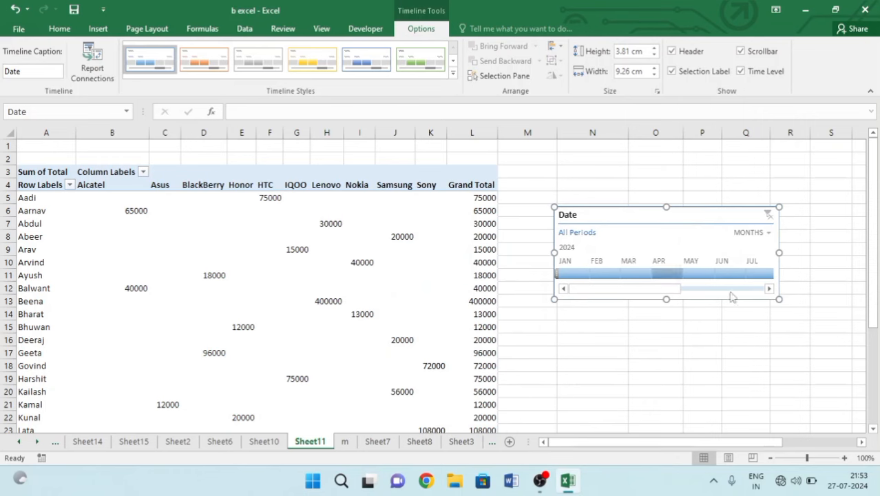
pyautogui.click(812, 460)
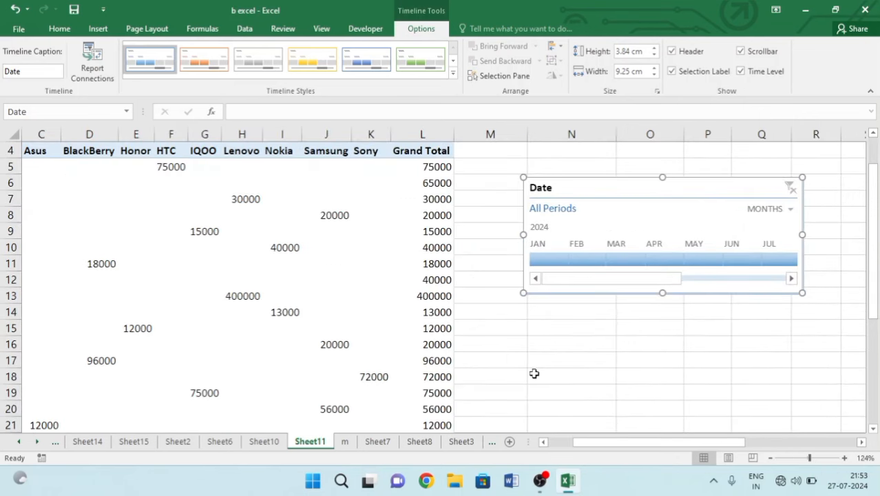
pyautogui.moveTo(648, 441); pyautogui.dragTo(623, 442)
pyautogui.moveTo(755, 238); pyautogui.dragTo(632, 193)
# Step: Filter the PivotTable with the Date timeline one month at a time, from January to May 2024
pyautogui.click(571, 260)
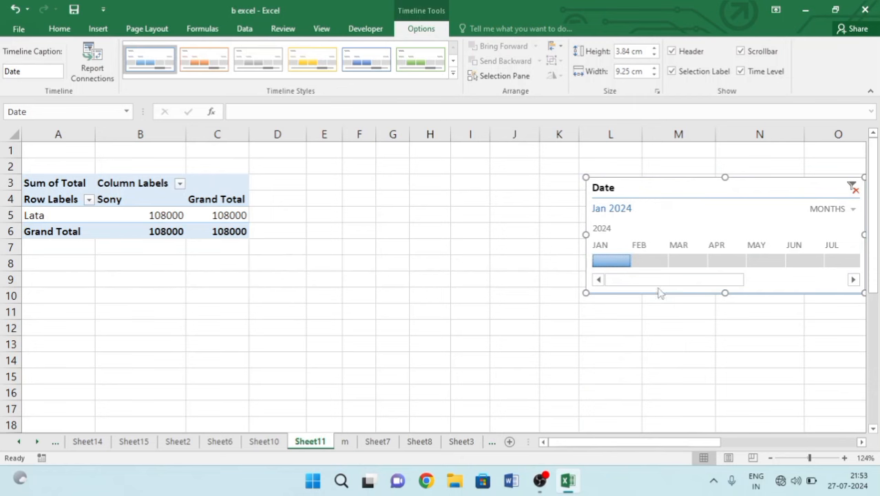
pyautogui.click(653, 261)
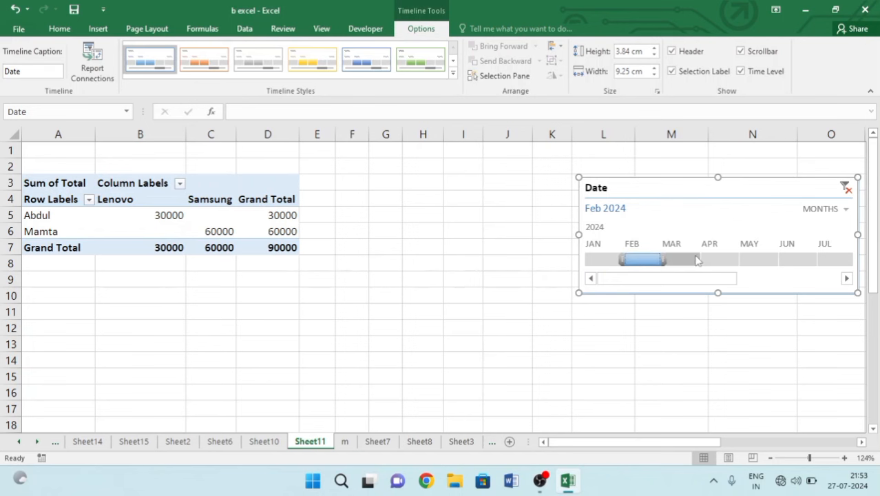
pyautogui.click(696, 260)
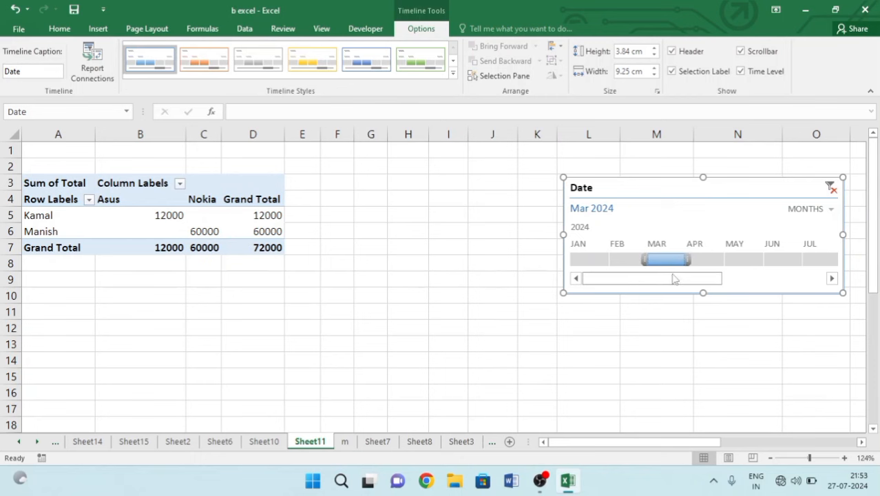
pyautogui.click(698, 260)
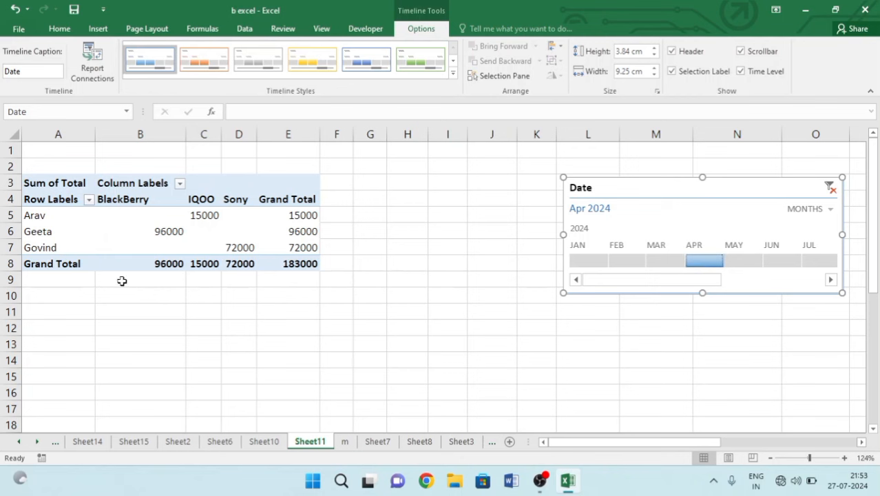
pyautogui.click(751, 261)
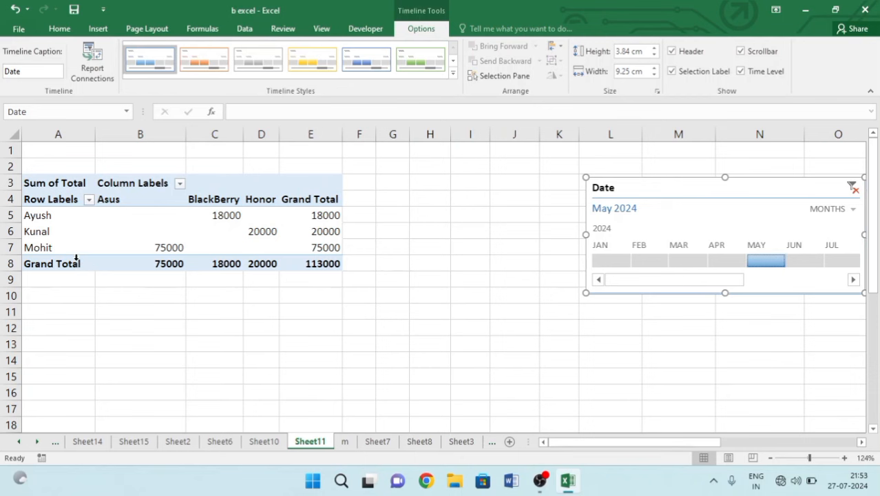
pyautogui.moveTo(647, 191); pyautogui.dragTo(540, 193)
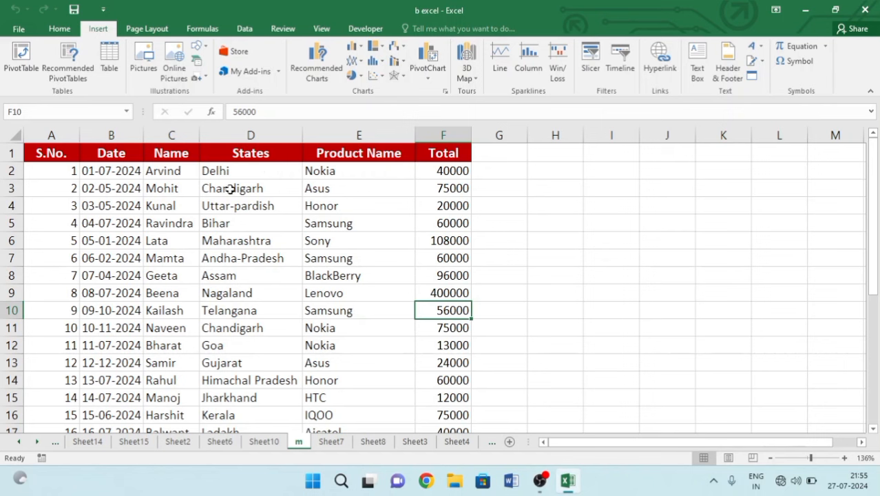
# Step: Link the Nokia cell E2 to the existing workbook 2nd data.xlsx in the Documents folder
pyautogui.click(327, 171)
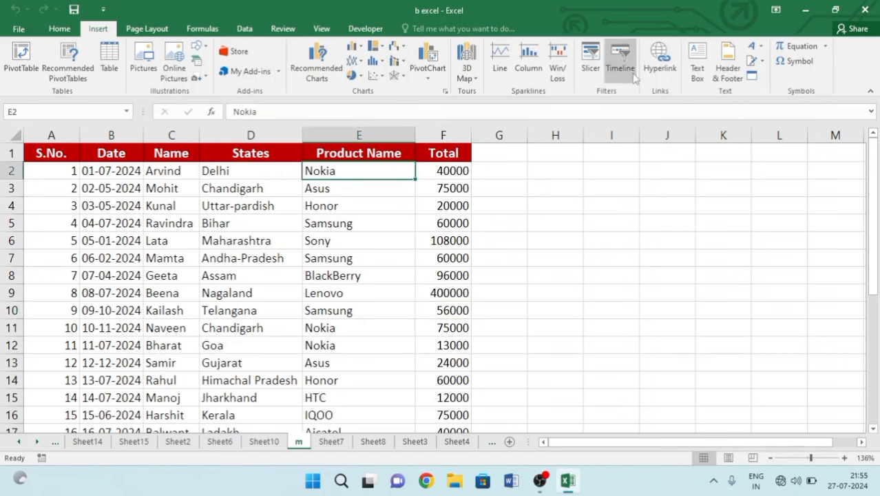
pyautogui.click(660, 60)
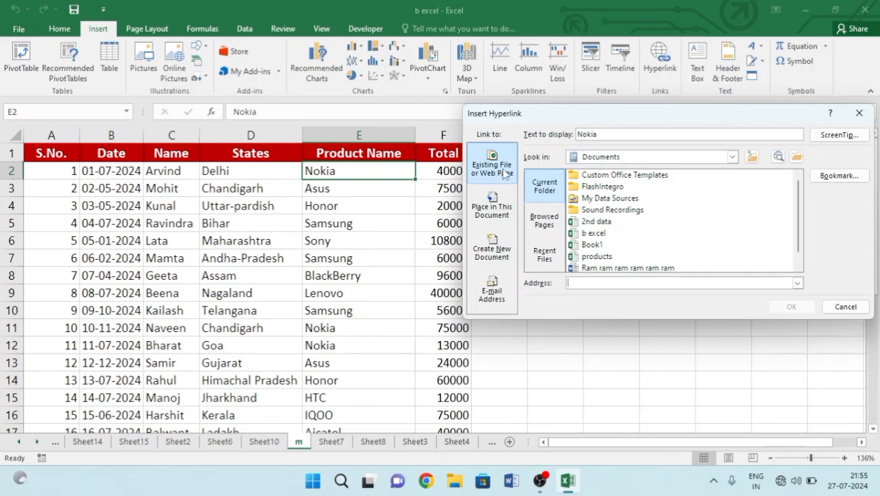
pyautogui.click(589, 234)
pyautogui.scroll(-1, 596, 238)
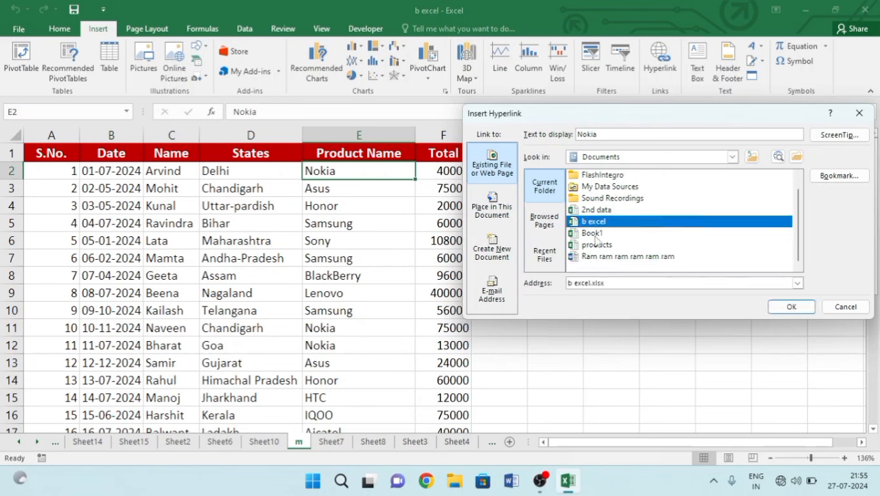
pyautogui.click(596, 244)
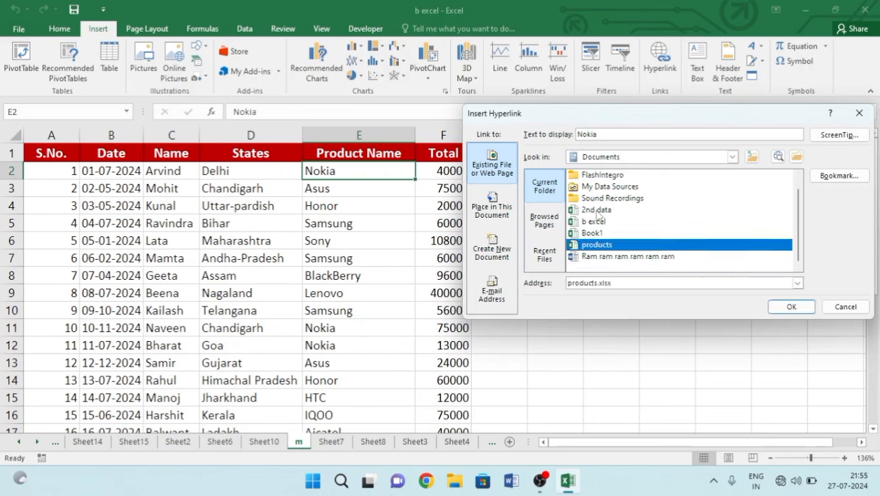
pyautogui.click(597, 210)
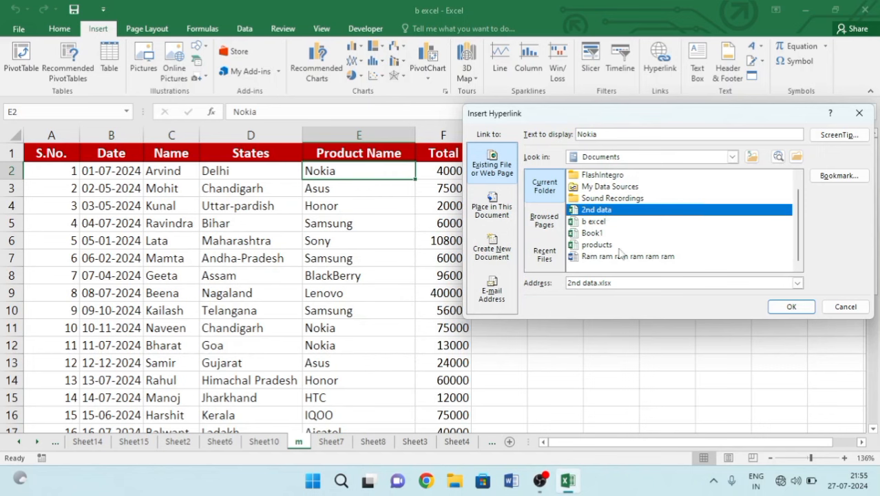
pyautogui.click(791, 307)
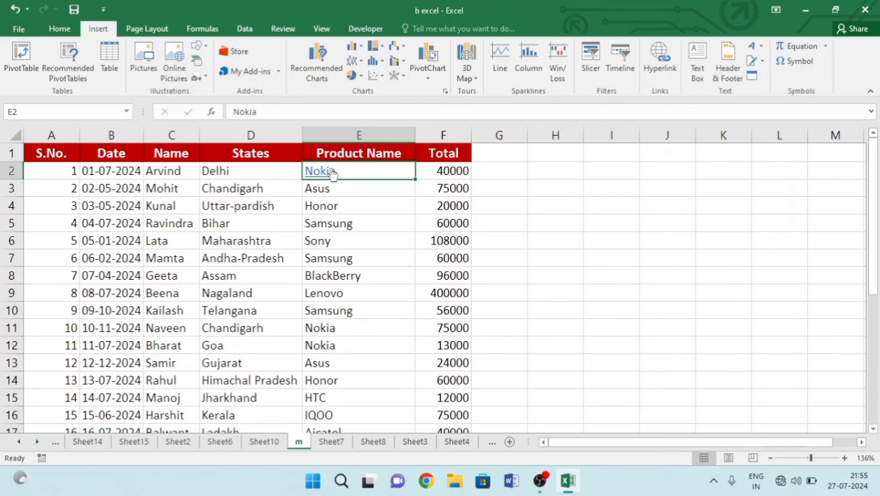
# Step: Follow the Nokia hyperlink in E2 to view the linked workbook and close that workbook again
pyautogui.moveTo(324, 176)
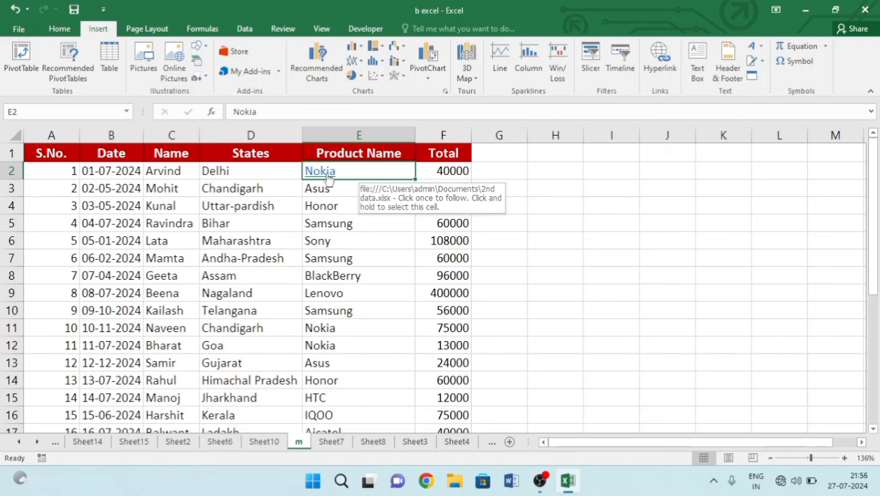
pyautogui.click(327, 178)
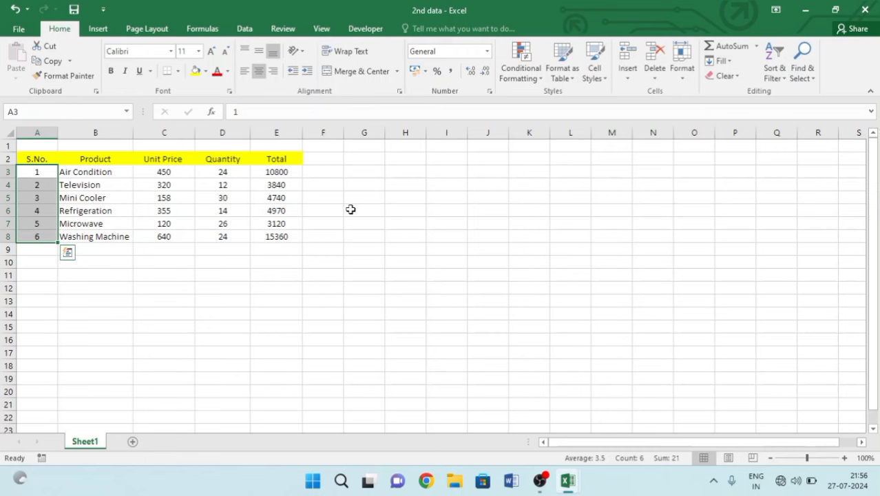
pyautogui.click(865, 10)
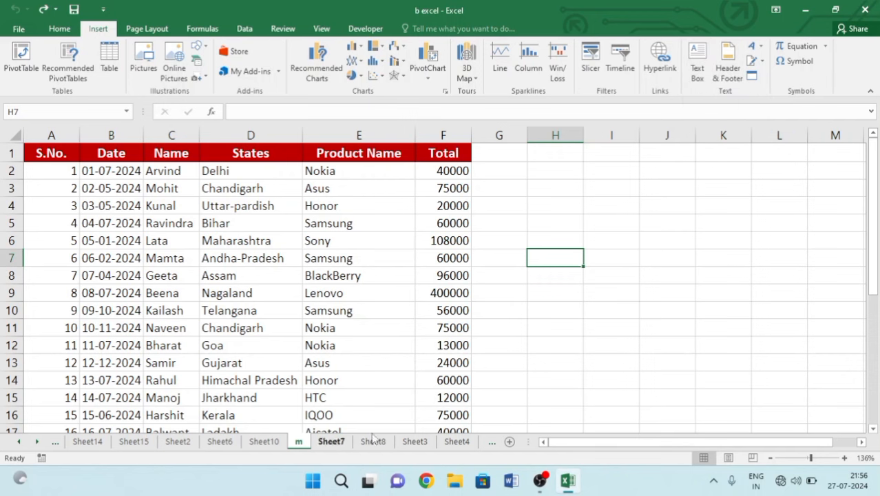
# Step: Draw a text box about 5.64 cm high and 6.75 cm wide on a new worksheet
pyautogui.click(509, 442)
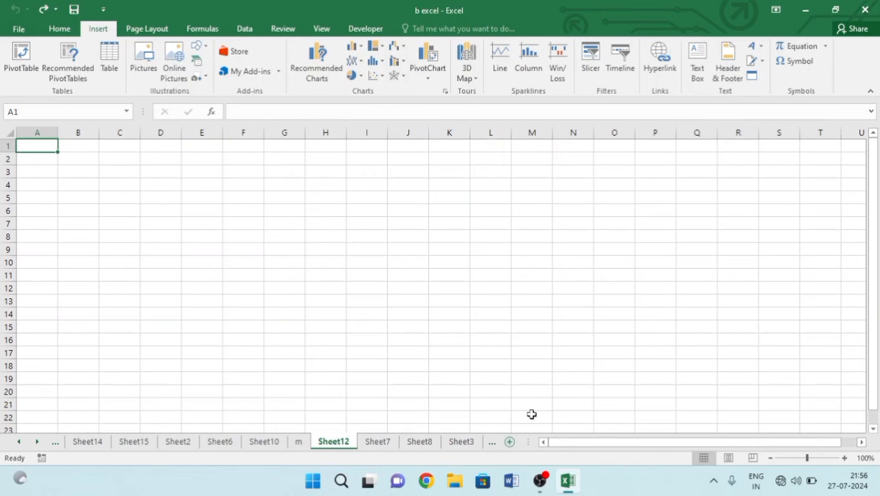
pyautogui.click(696, 73)
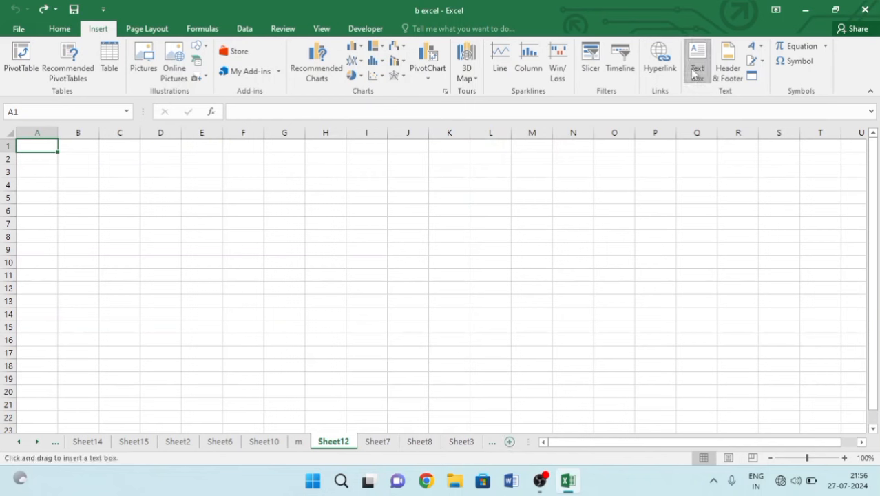
pyautogui.moveTo(418, 178)
pyautogui.mouseDown()
pyautogui.moveTo(522, 179)
pyautogui.moveTo(584, 316)
pyautogui.mouseUp()
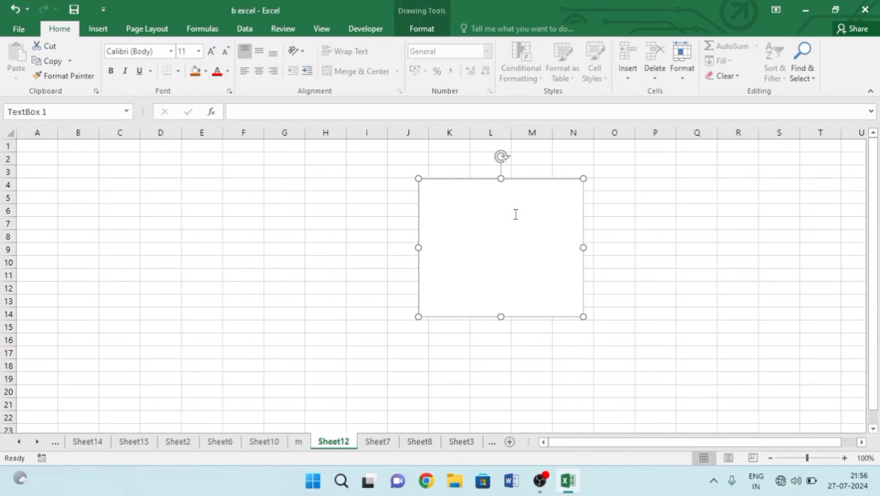
# Step: Fill the text box with dark grey and give it the text "helo" in white
pyautogui.click(424, 33)
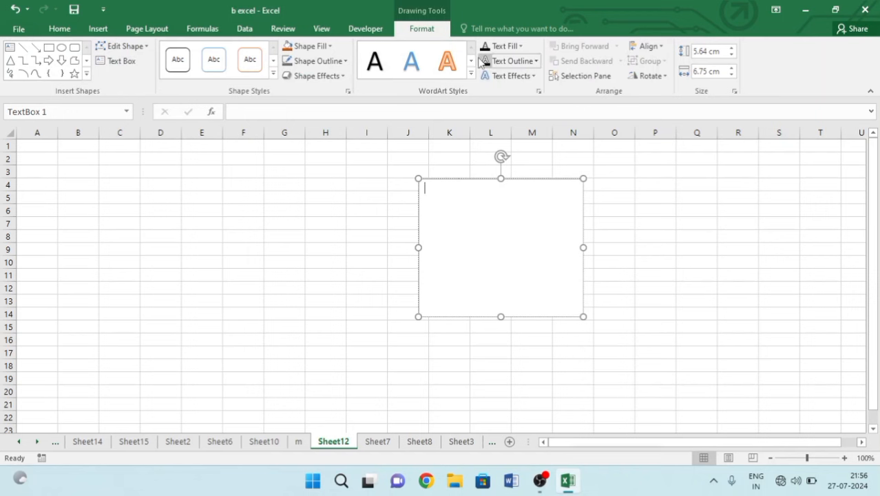
pyautogui.click(307, 46)
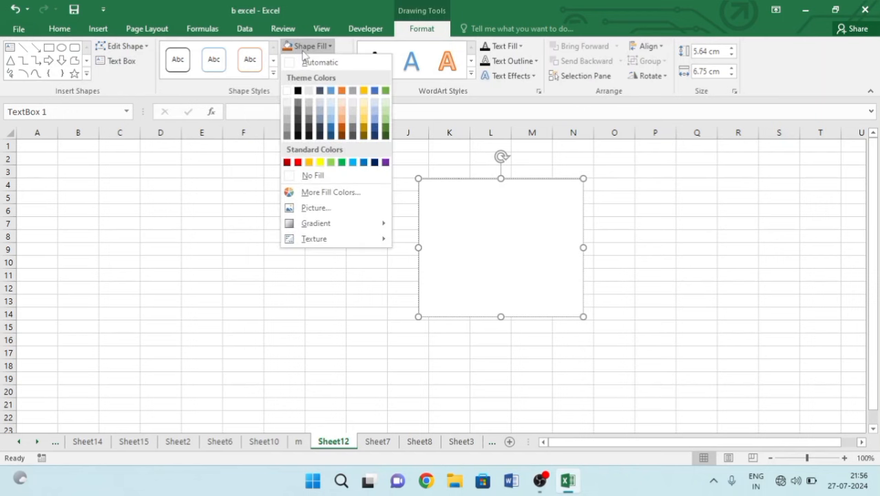
pyautogui.click(301, 120)
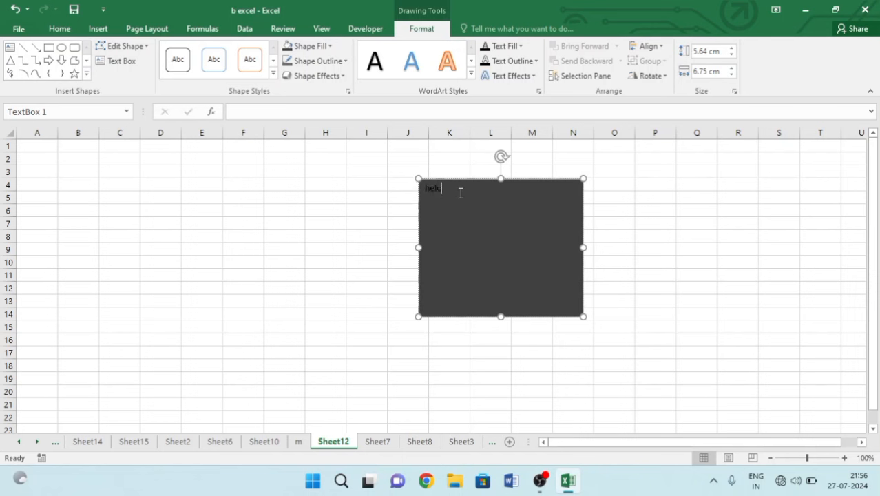
pyautogui.moveTo(460, 193); pyautogui.dragTo(423, 189)
pyautogui.click(501, 45)
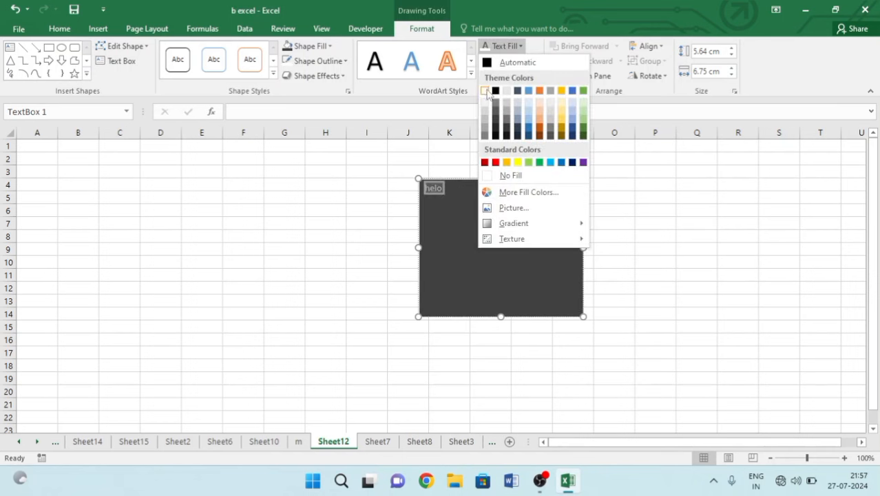
pyautogui.click(487, 94)
# Step: Extend the text box wording to "helo welcome to my channal" and change the box's fill to standard red
pyautogui.click(454, 203)
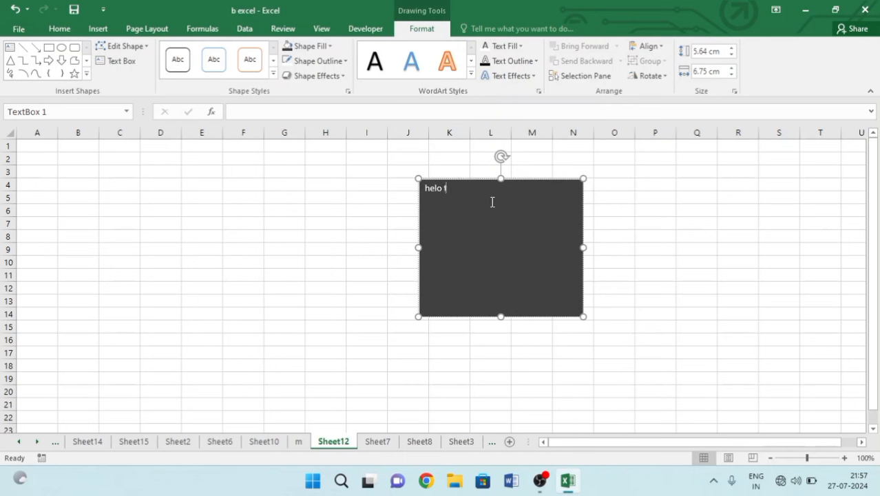
pyautogui.write('welcome to my channal')
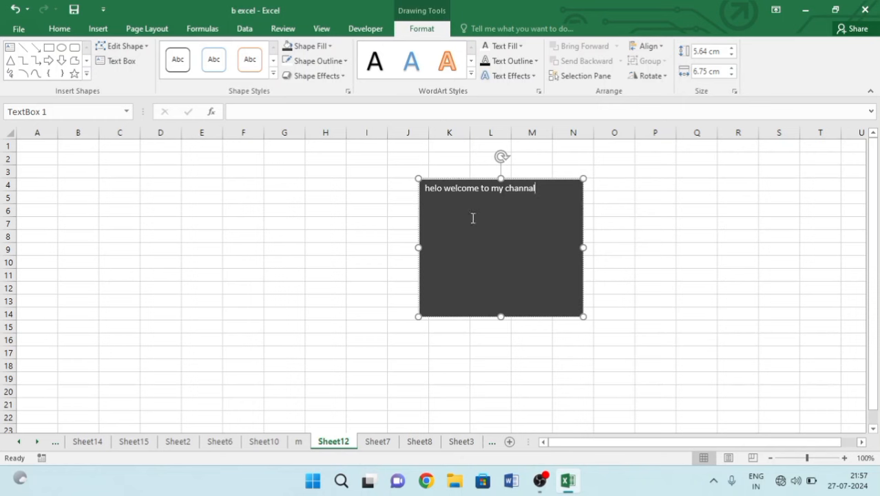
pyautogui.click(307, 46)
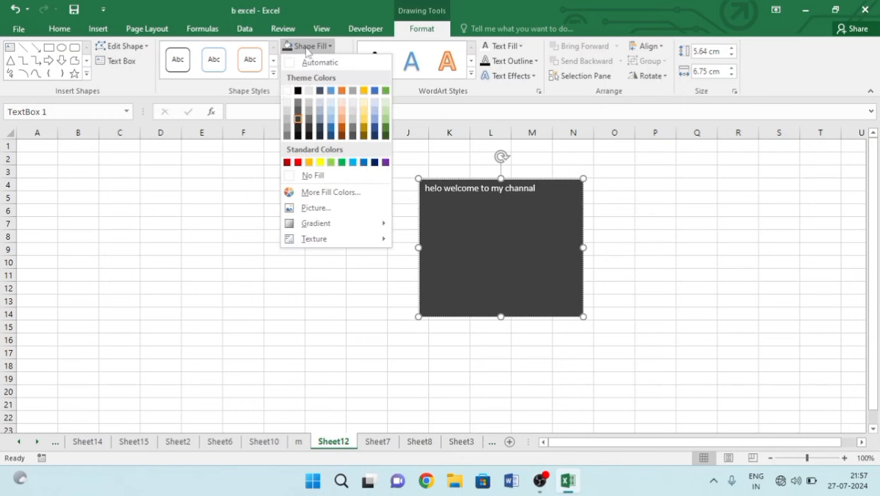
pyautogui.click(297, 162)
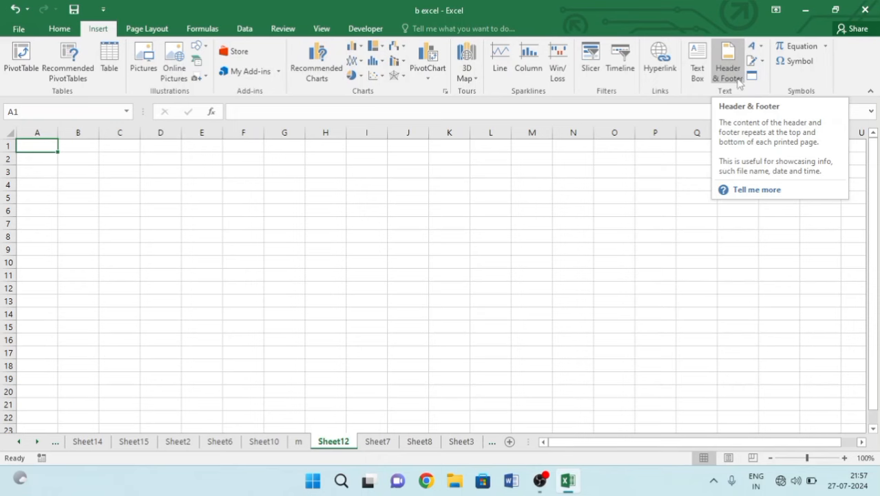
# Step: Open the header and footer layout of the empty Sheet12 and view the page's header and footer areas
pyautogui.click(741, 82)
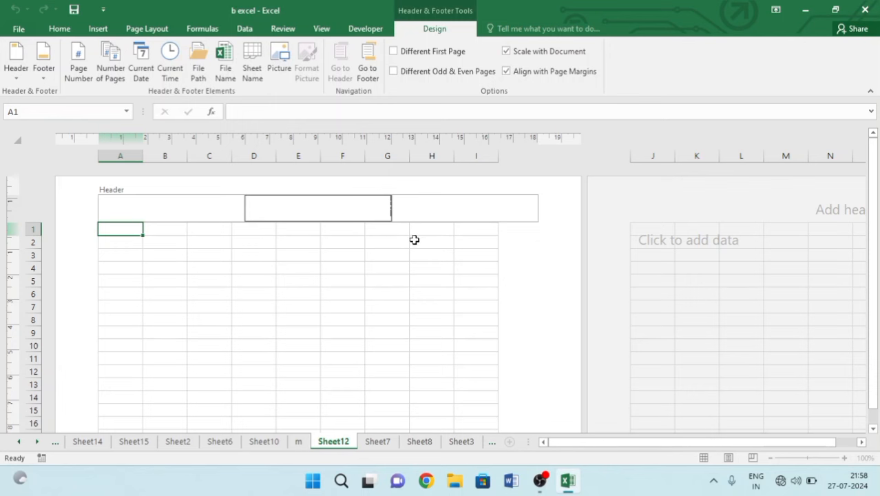
pyautogui.moveTo(873, 282); pyautogui.dragTo(873, 297)
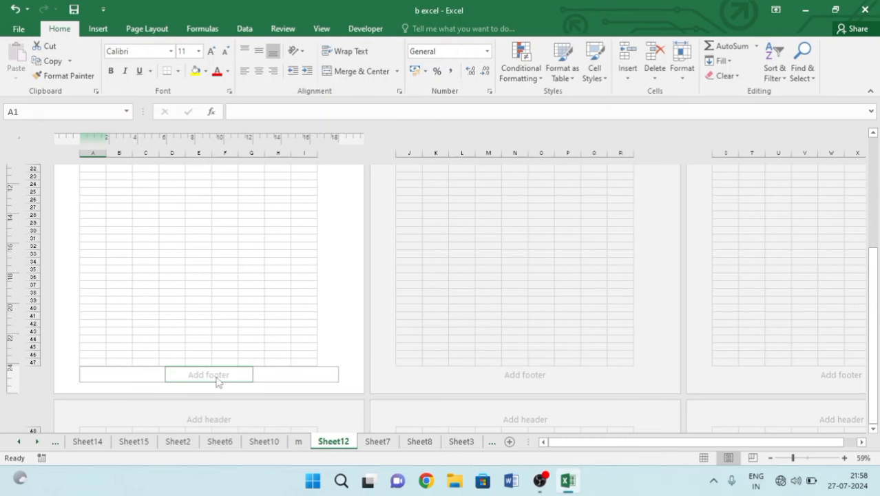
pyautogui.scroll(5, 241, 372)
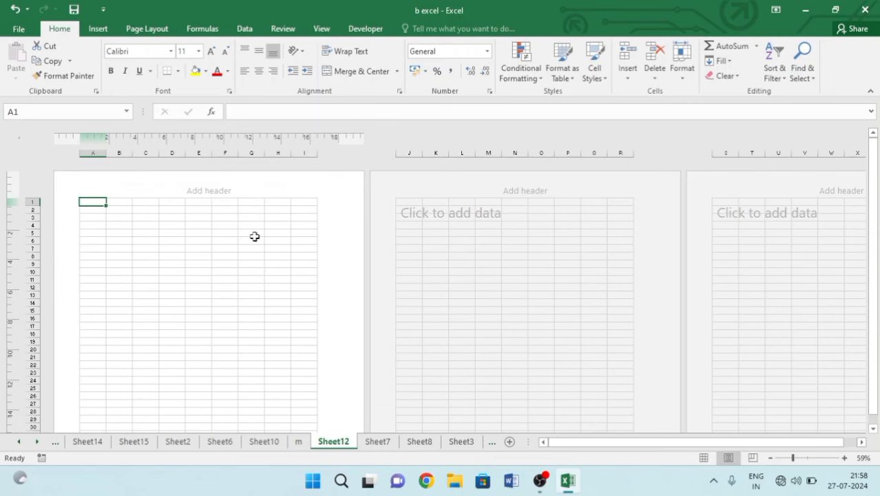
pyautogui.scroll(-5, 253, 235)
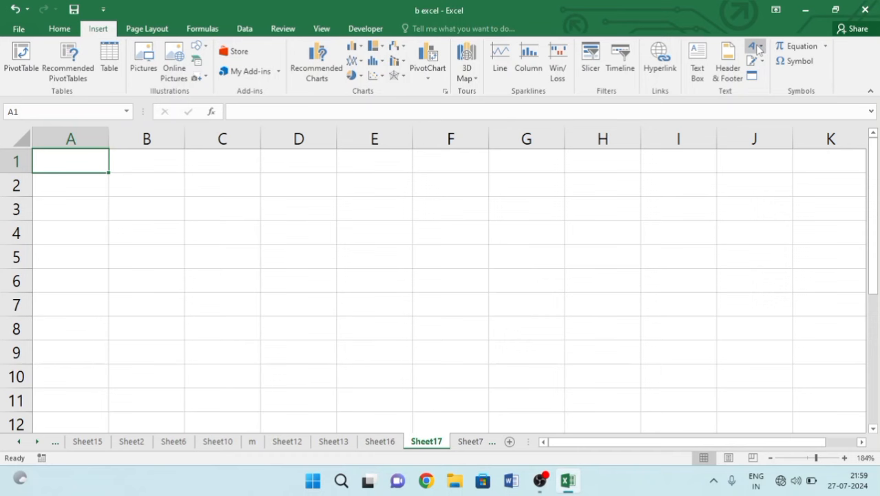
# Step: Insert WordArt in the Fill - Black, Text 1, Shadow style with the text "welcome"
pyautogui.click(757, 47)
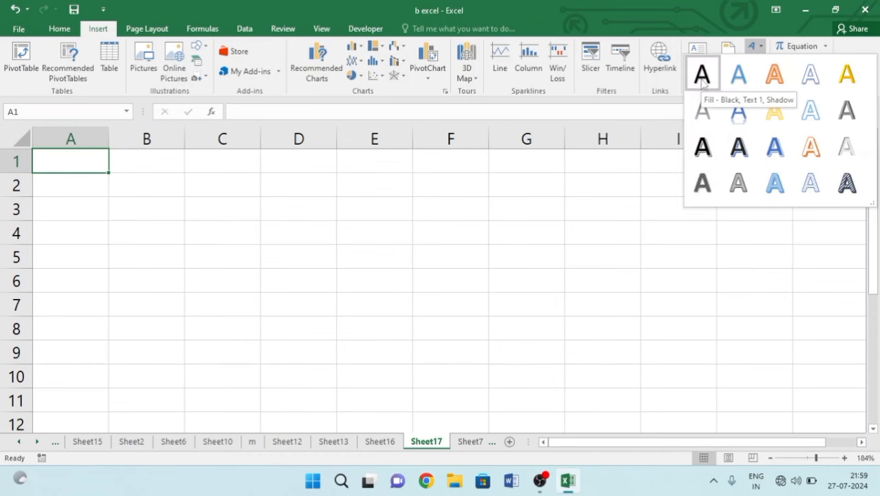
pyautogui.click(702, 77)
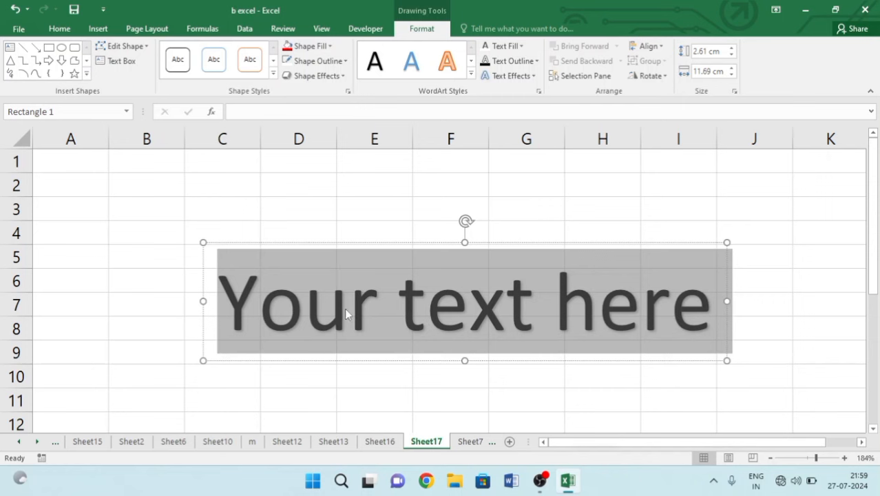
pyautogui.write('w')
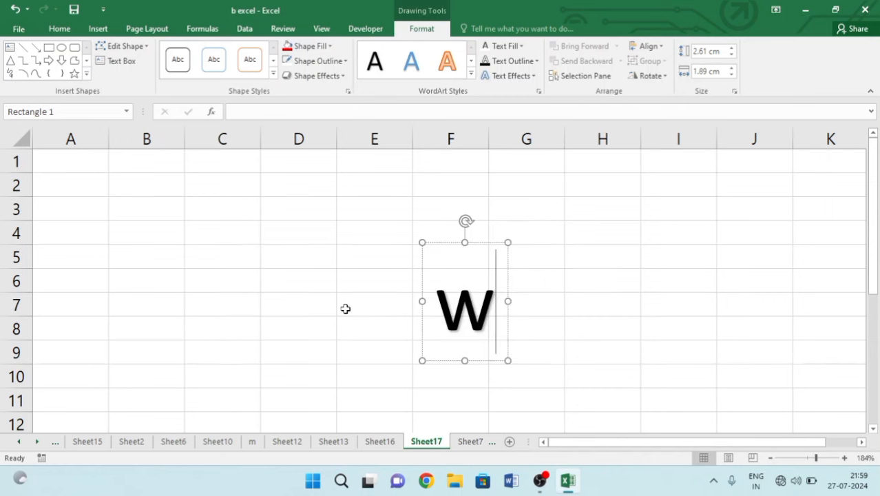
pyautogui.write('elcome')
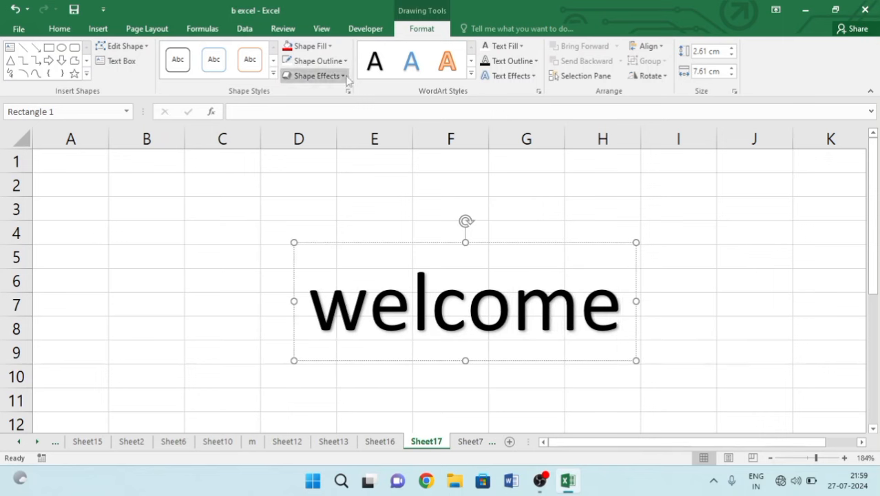
# Step: Draw a down arrow shape over the "welcome" WordArt and undo it
pyautogui.click(46, 48)
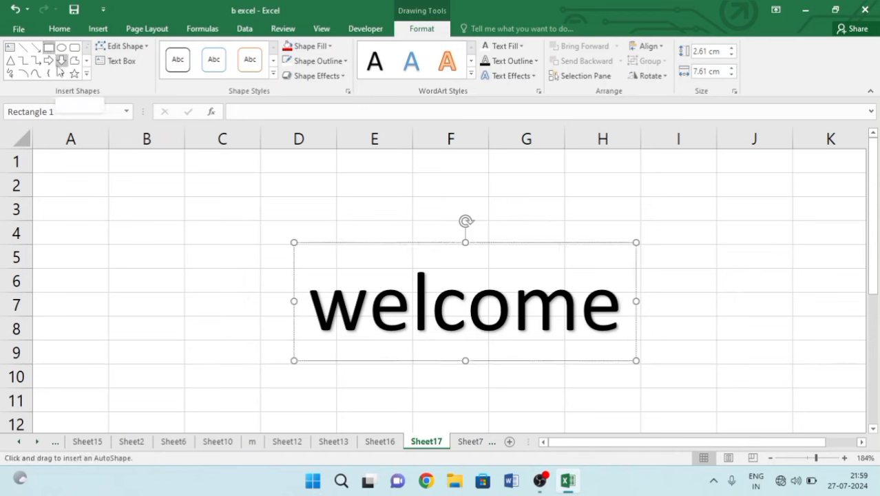
pyautogui.moveTo(385, 292); pyautogui.dragTo(443, 413)
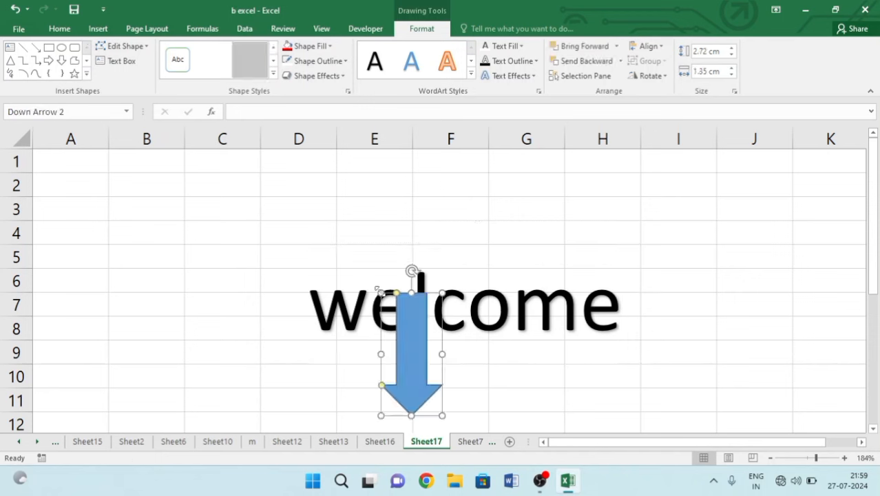
pyautogui.hotkey('ctrl', 'z')
# Step: Set the text outline of the "welcome" WordArt to black and view the sheet's objects in the Selection pane
pyautogui.click(510, 62)
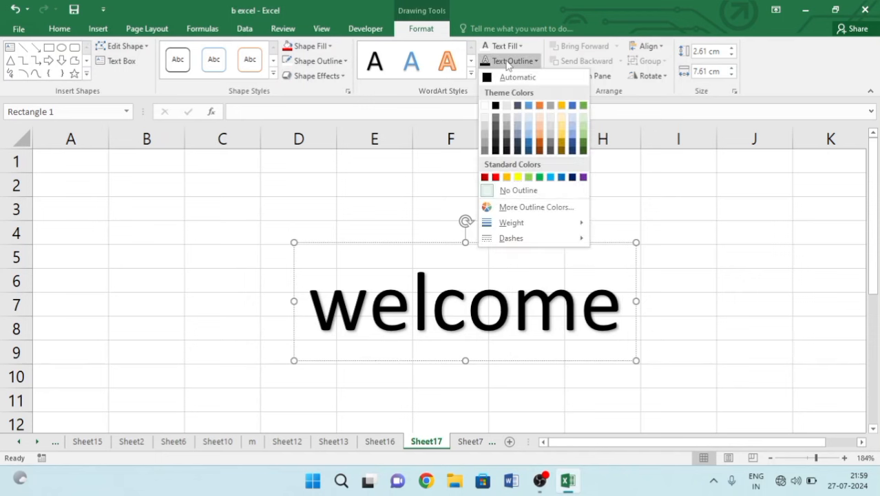
pyautogui.click(495, 105)
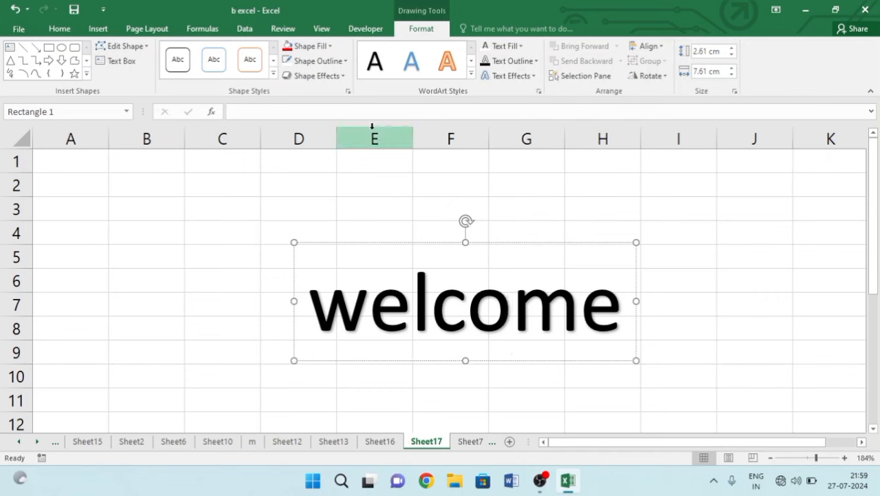
pyautogui.click(599, 76)
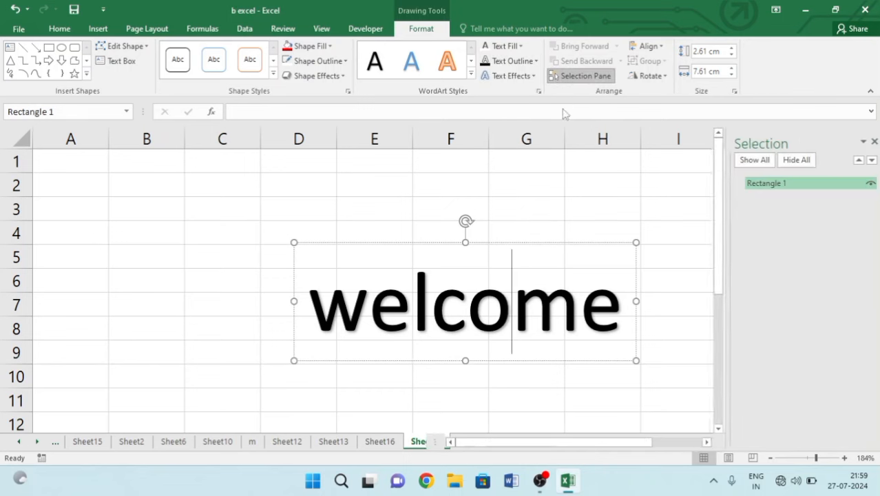
pyautogui.click(868, 142)
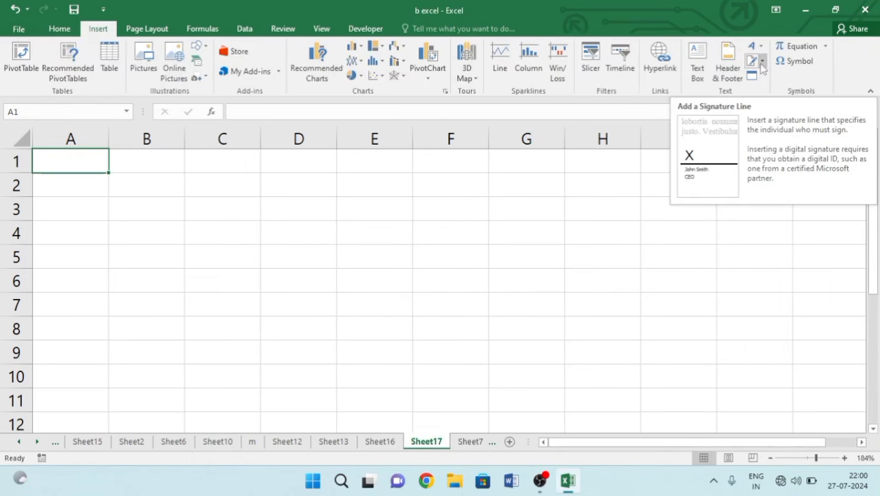
# Step: Insert a Microsoft Office signature line on Sheet17 with the suggested signer "Parents", and delete it after repositioning it
pyautogui.click(762, 61)
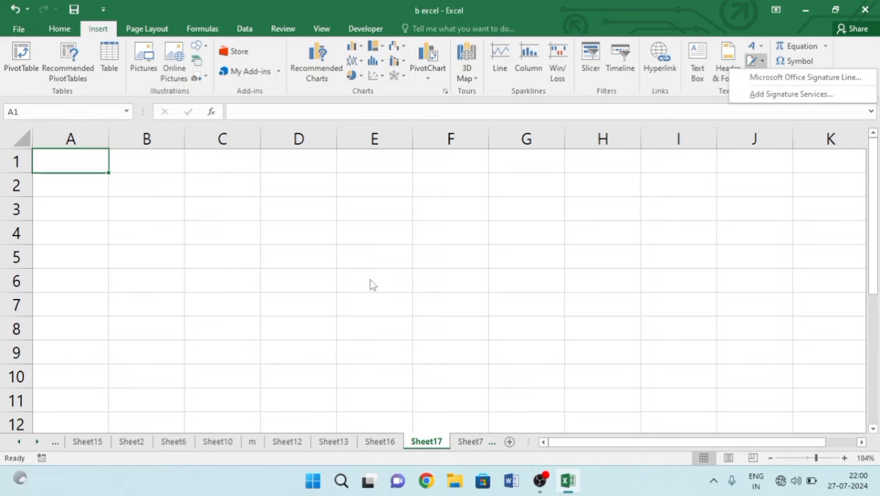
pyautogui.click(328, 240)
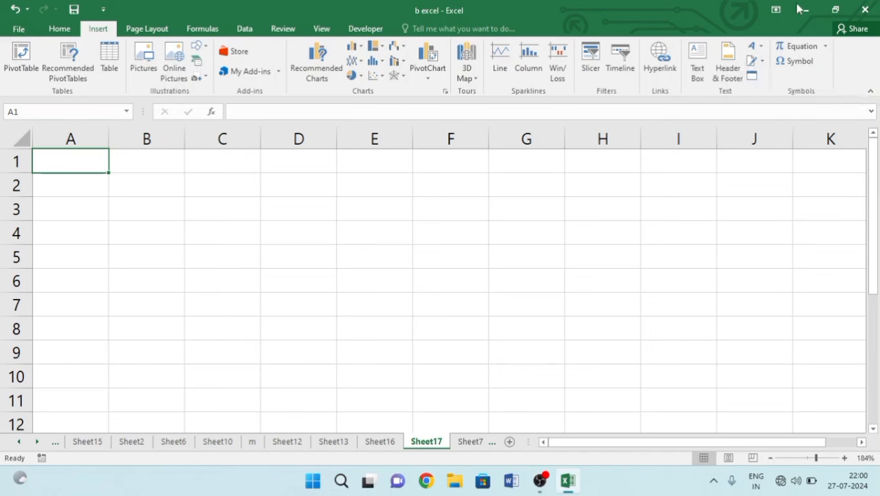
pyautogui.click(751, 62)
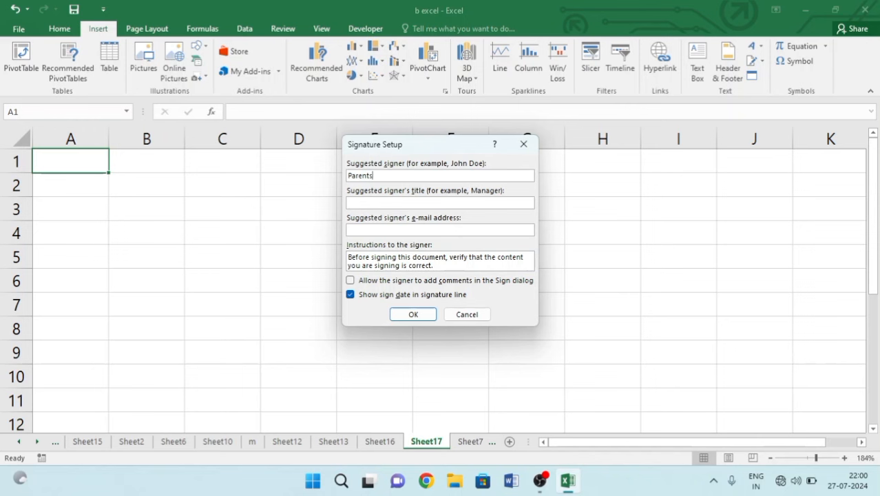
pyautogui.click(421, 317)
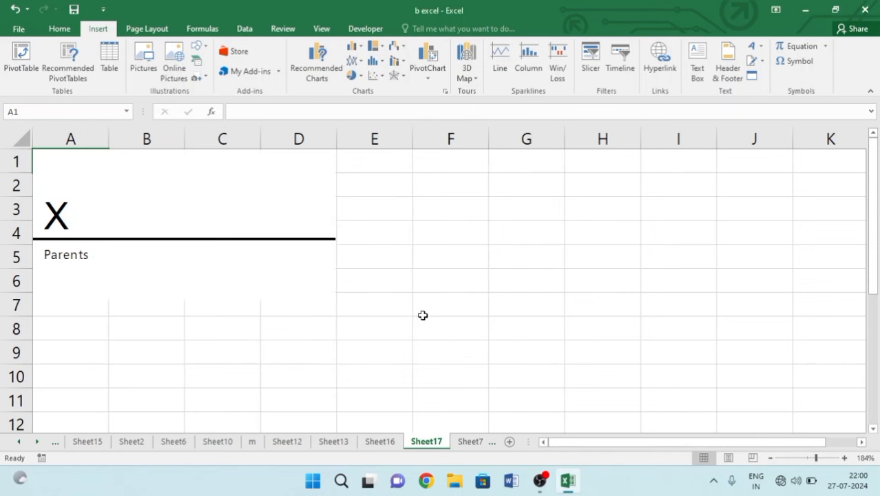
pyautogui.moveTo(90, 207)
pyautogui.mouseDown()
pyautogui.moveTo(212, 223)
pyautogui.moveTo(198, 228)
pyautogui.mouseUp()
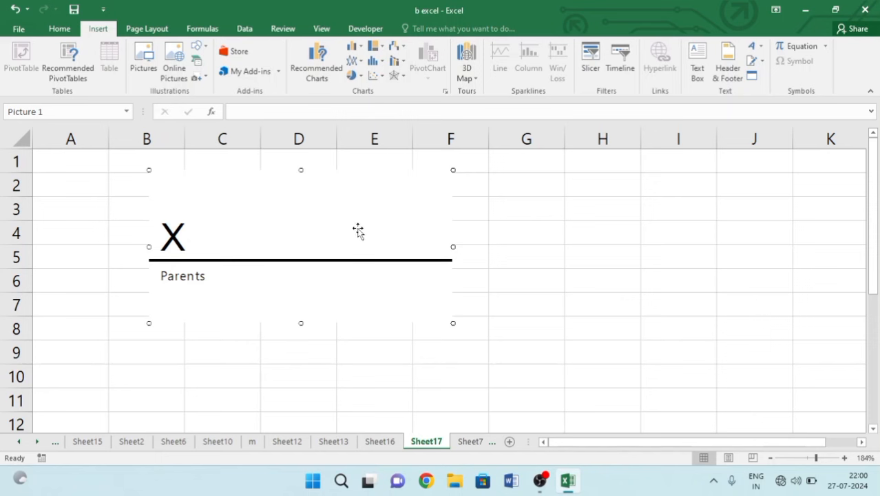
pyautogui.press('Delete')
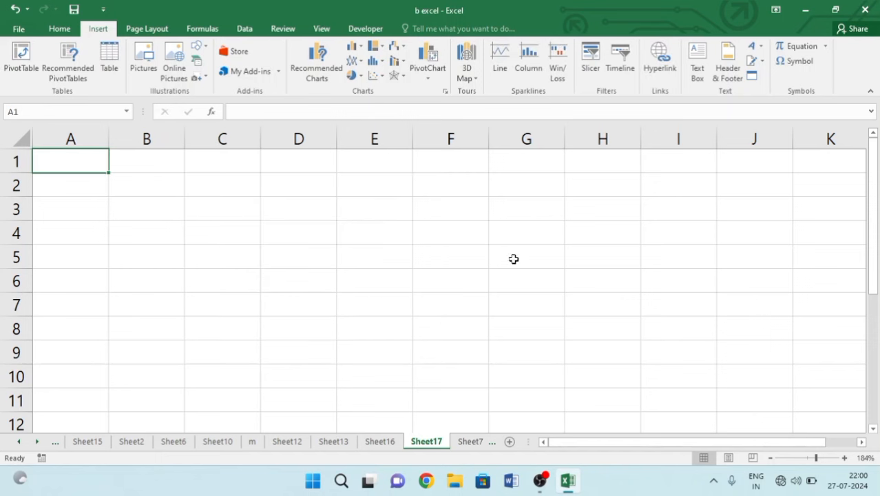
# Step: Review the available object types and embed a new WordPad Document object in Sheet17
pyautogui.click(752, 78)
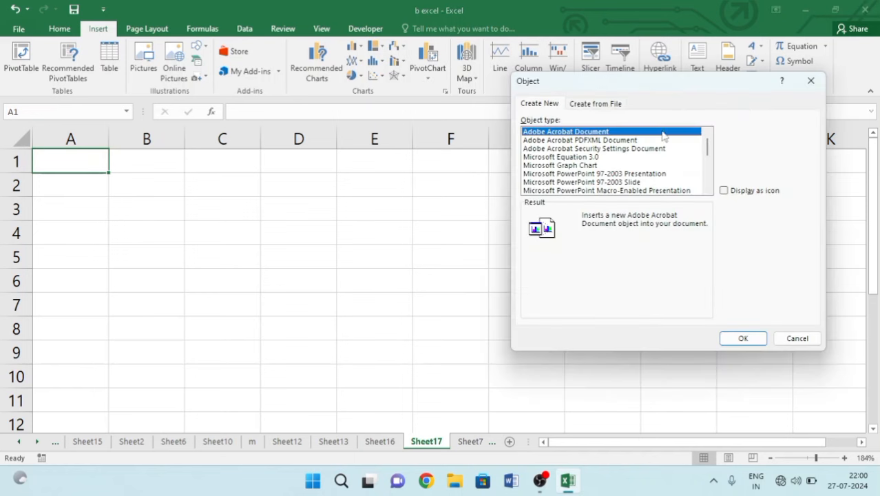
pyautogui.scroll(-2, 646, 149)
pyautogui.scroll(-1, 650, 153)
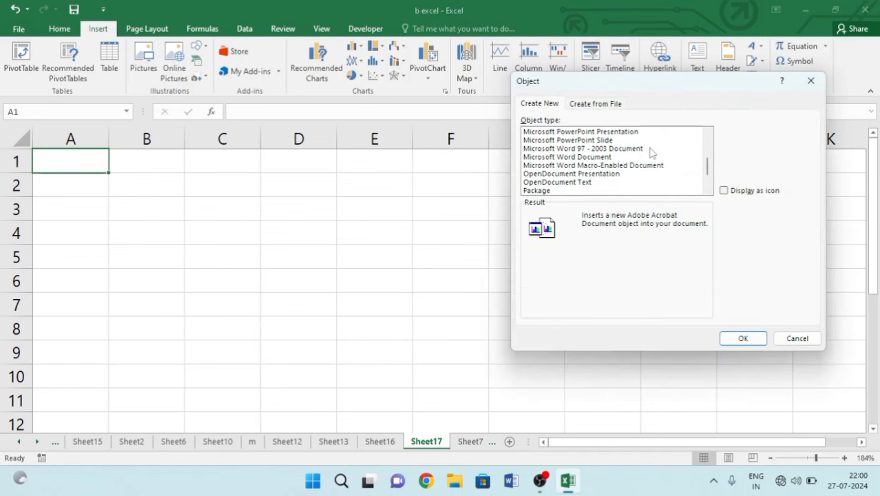
pyautogui.scroll(4, 648, 155)
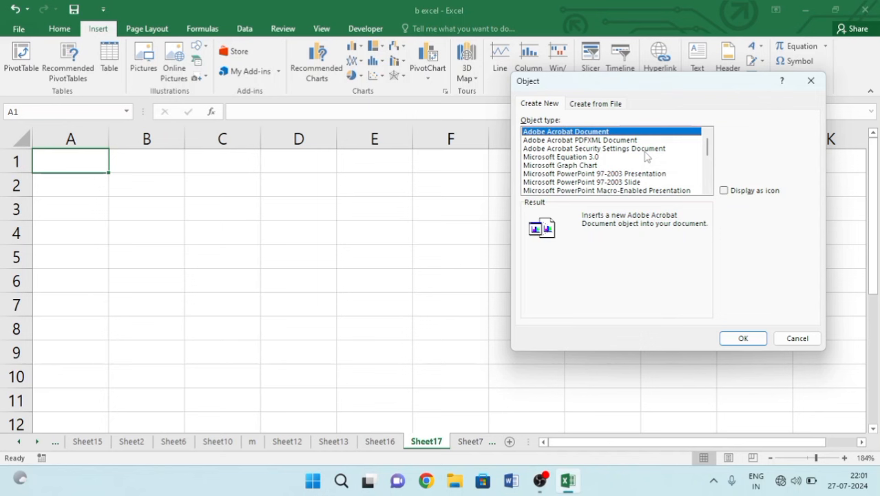
pyautogui.scroll(-5, 647, 157)
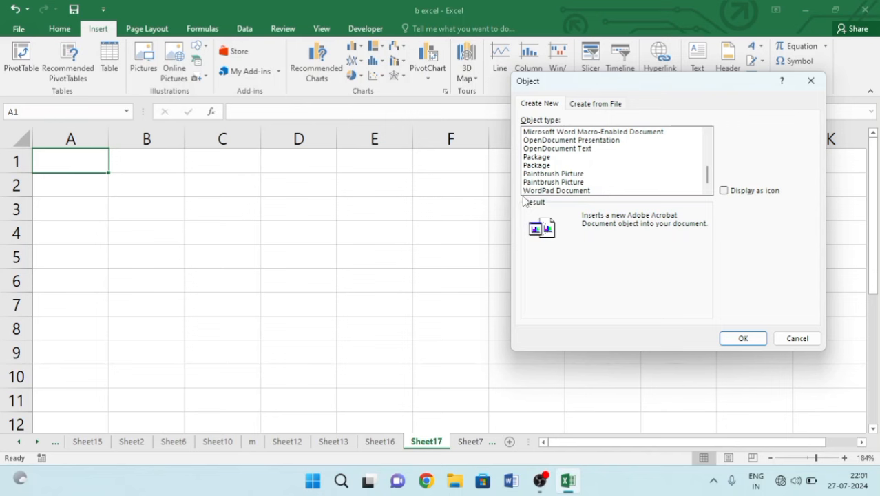
pyautogui.click(573, 191)
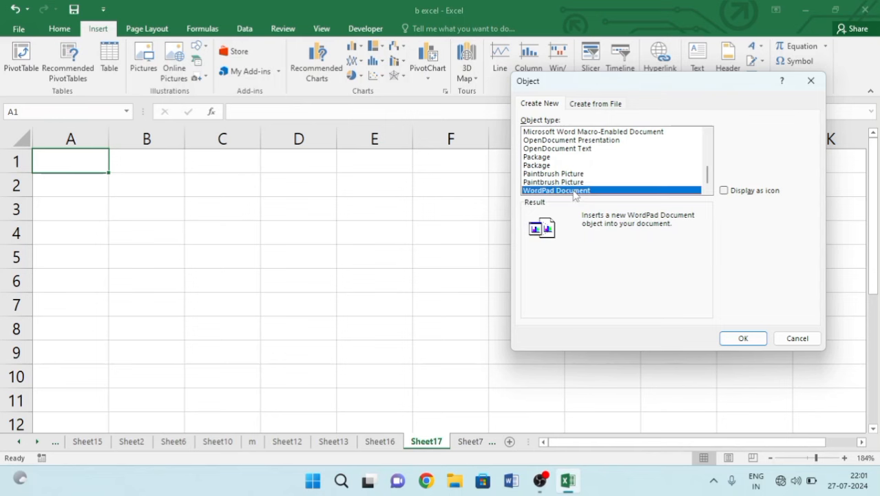
pyautogui.click(743, 339)
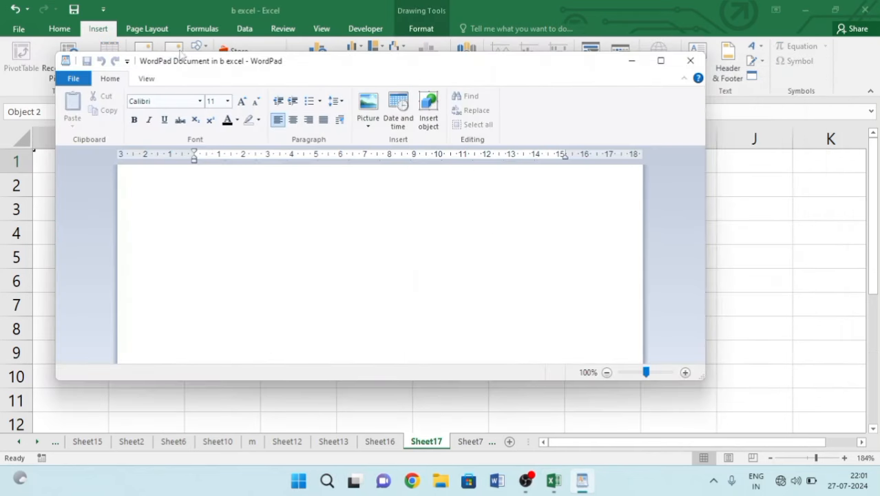
# Step: Reduce the width and height of the WordPad window and close it to return to the worksheet
pyautogui.moveTo(55, 107); pyautogui.dragTo(447, 219)
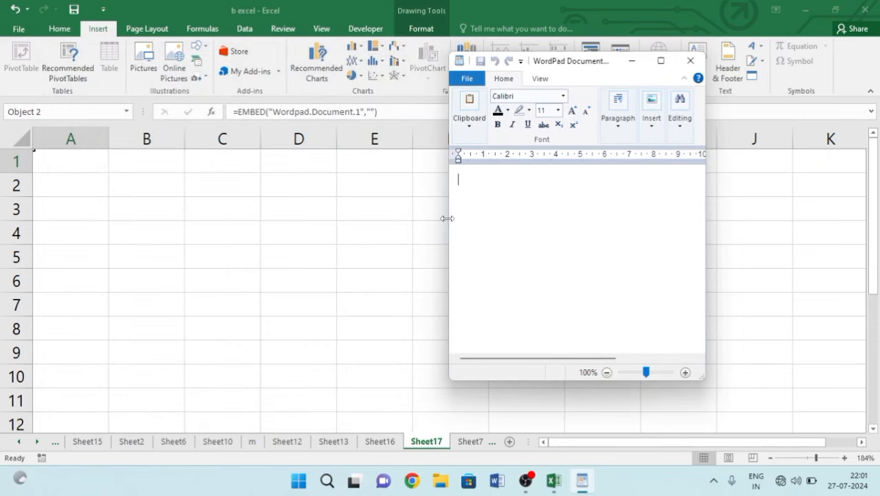
pyautogui.moveTo(565, 380); pyautogui.dragTo(579, 275)
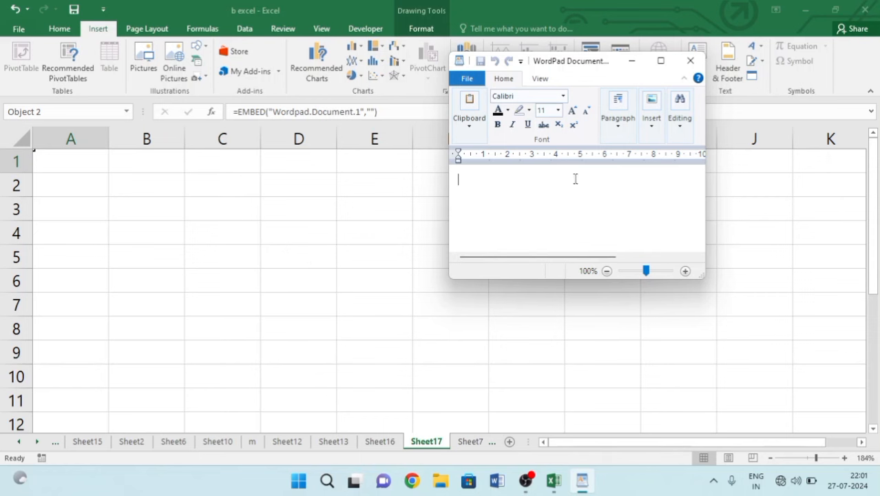
pyautogui.click(693, 61)
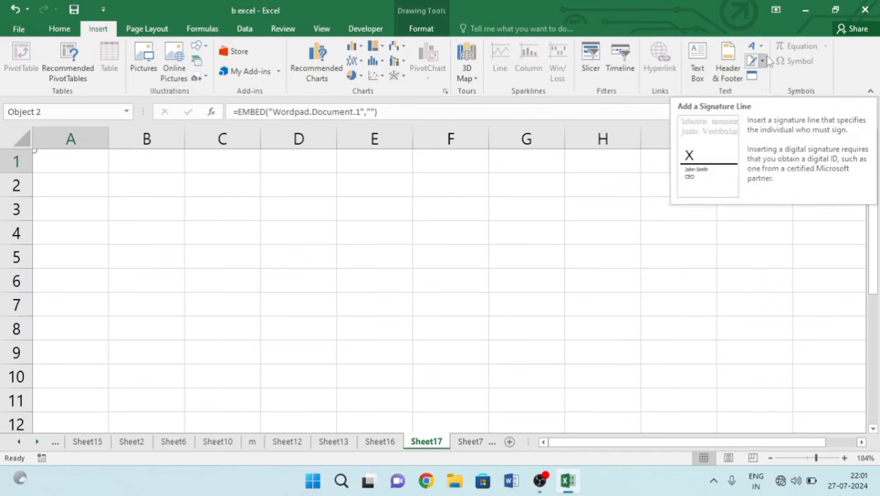
# Step: Insert an equation containing a stacked fraction, widen its box, and enter 4 as numerator and 5 as denominator
pyautogui.click(634, 262)
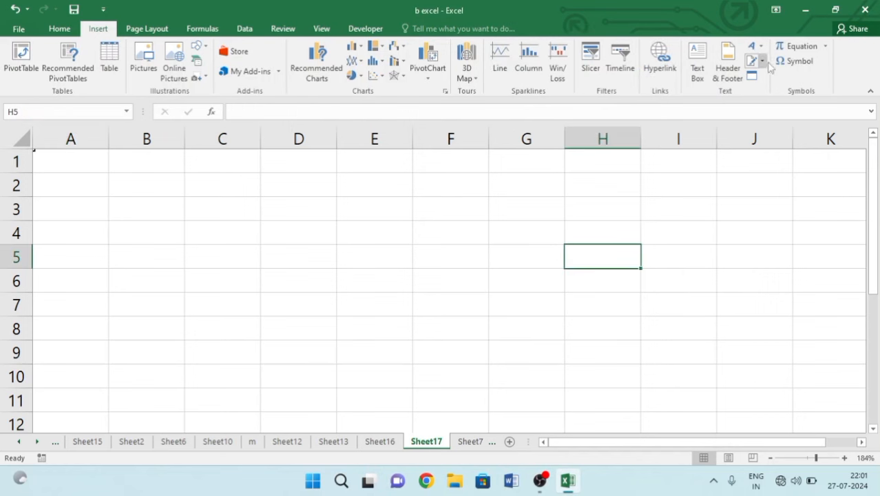
pyautogui.click(799, 46)
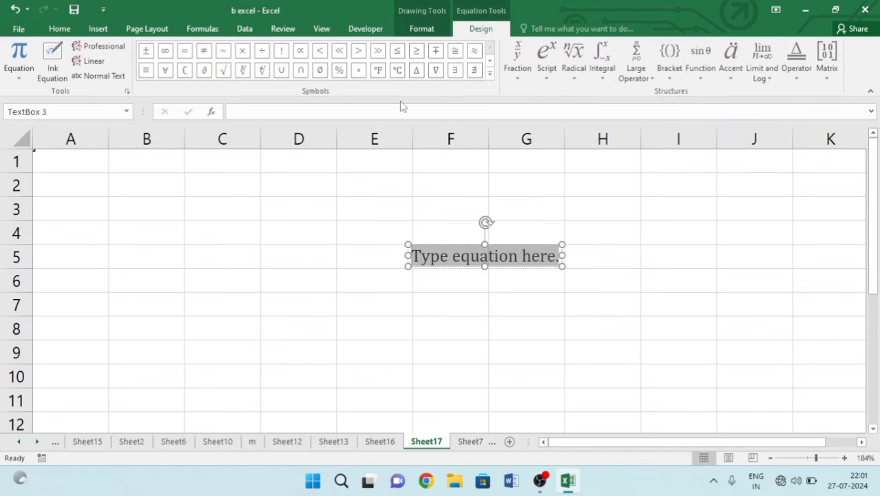
pyautogui.click(510, 77)
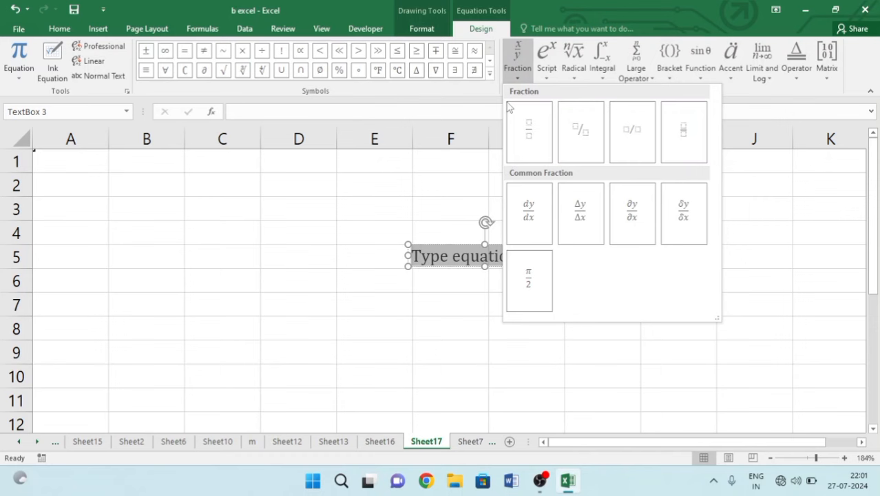
pyautogui.click(528, 130)
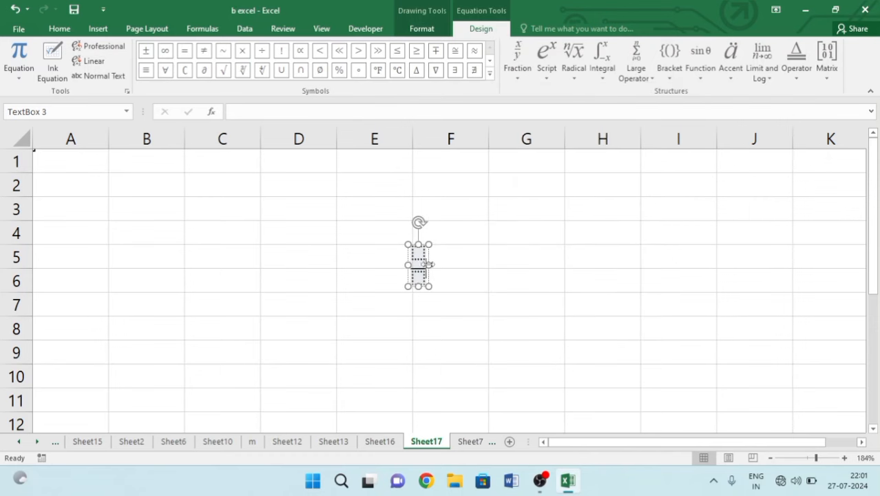
pyautogui.moveTo(428, 265); pyautogui.dragTo(465, 265)
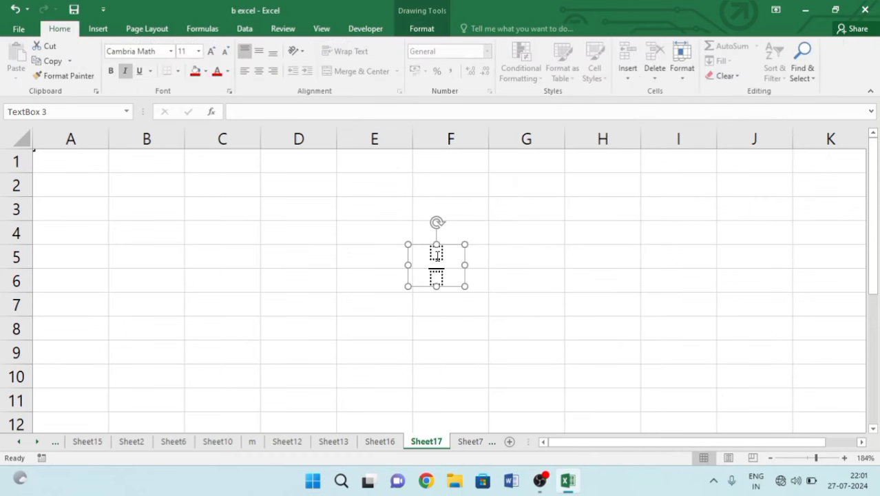
pyautogui.click(437, 254)
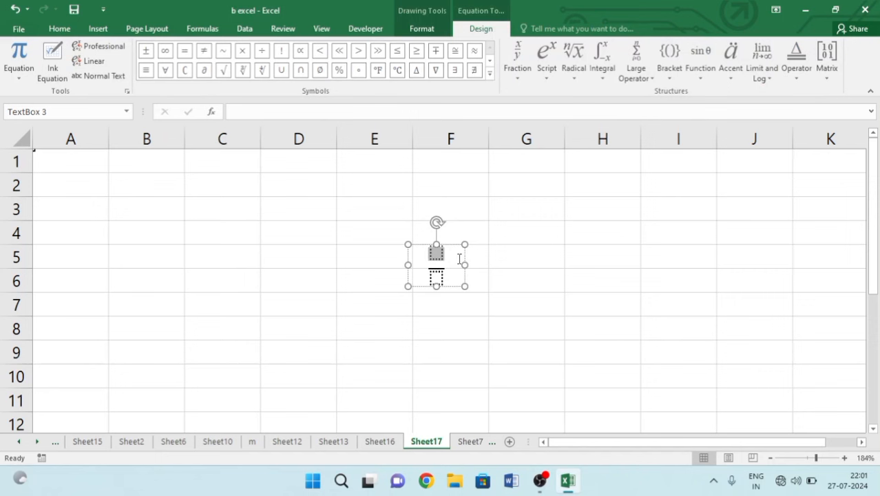
pyautogui.write('4')
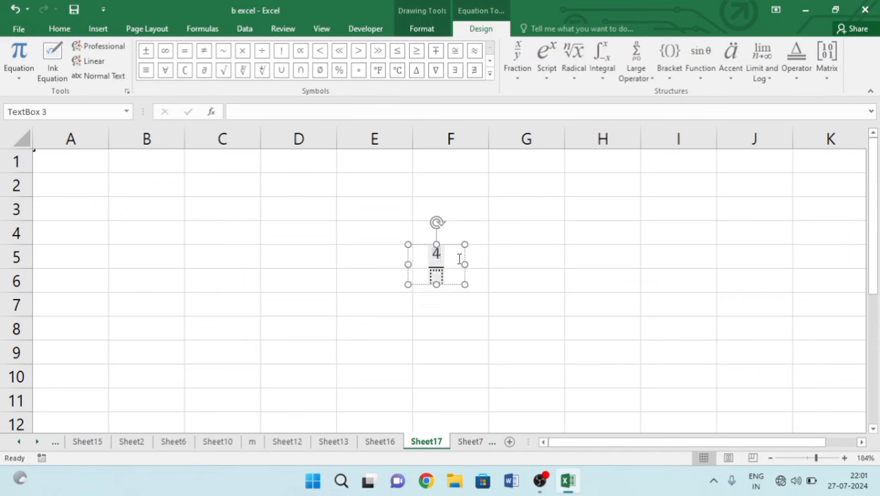
pyautogui.press('Down')
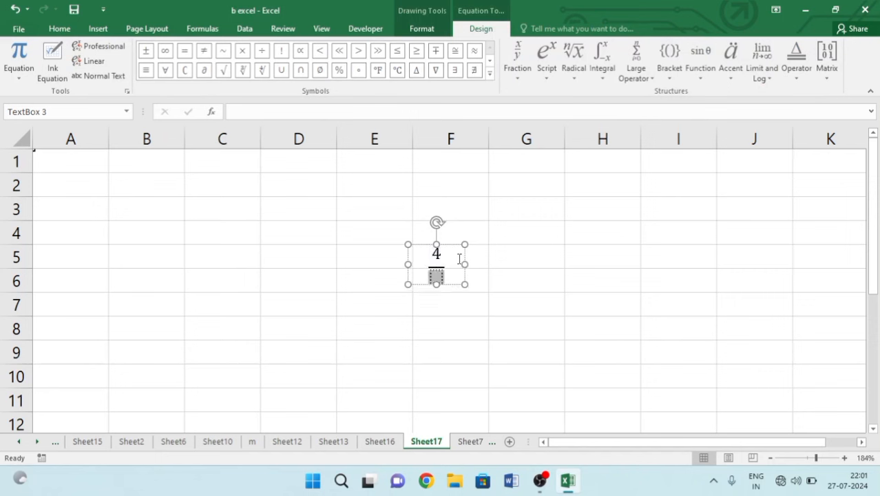
pyautogui.write('5')
# Step: Add a 5 directly after the four-fifths fraction in the equation box and deselect the box
pyautogui.click(517, 71)
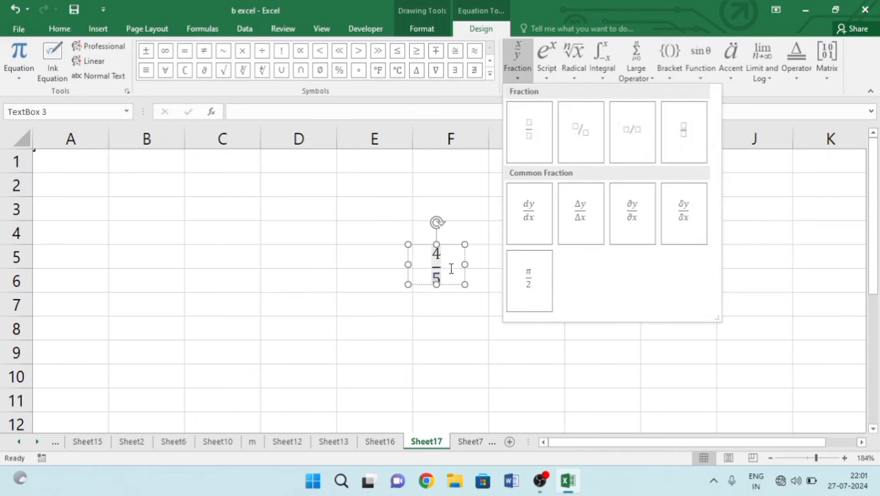
pyautogui.click(451, 269)
pyautogui.press('Escape')
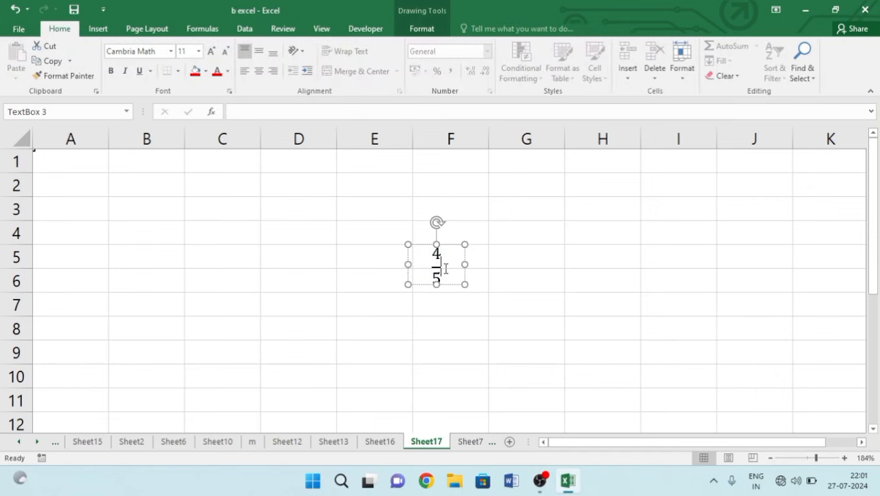
pyautogui.write('5')
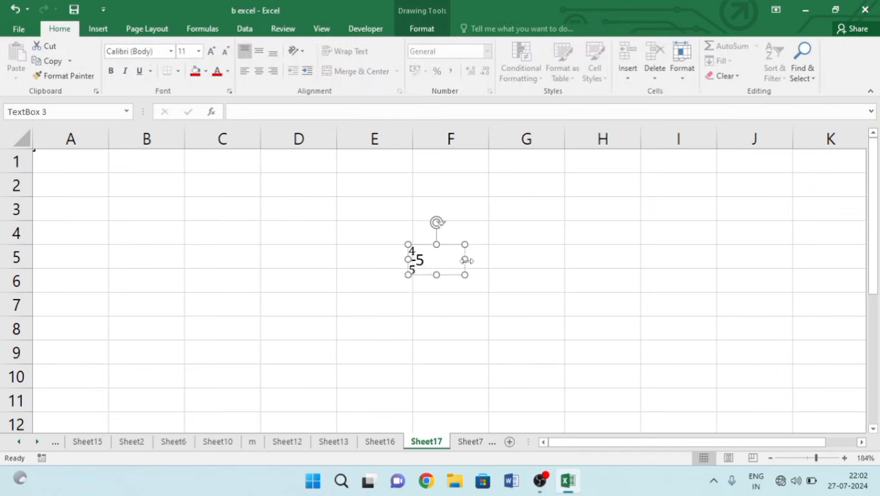
pyautogui.click(443, 304)
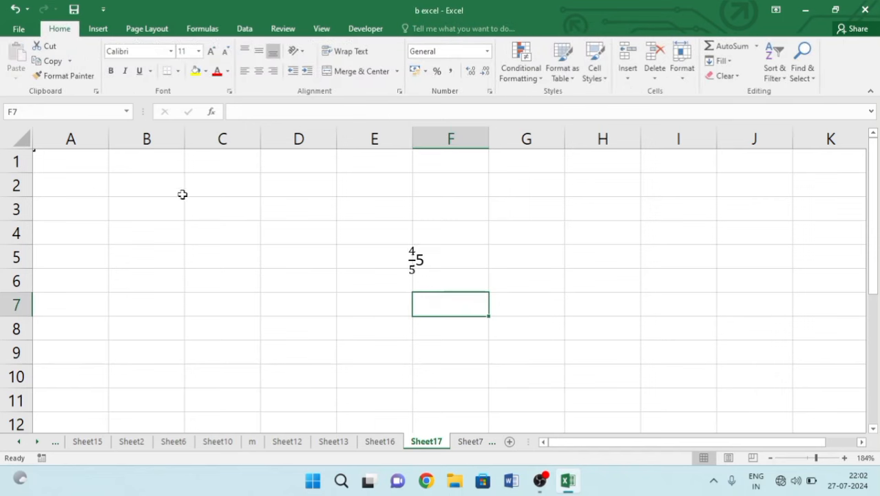
# Step: Insert the copyright sign © after the 5 in the equation box and leave the box
pyautogui.click(421, 255)
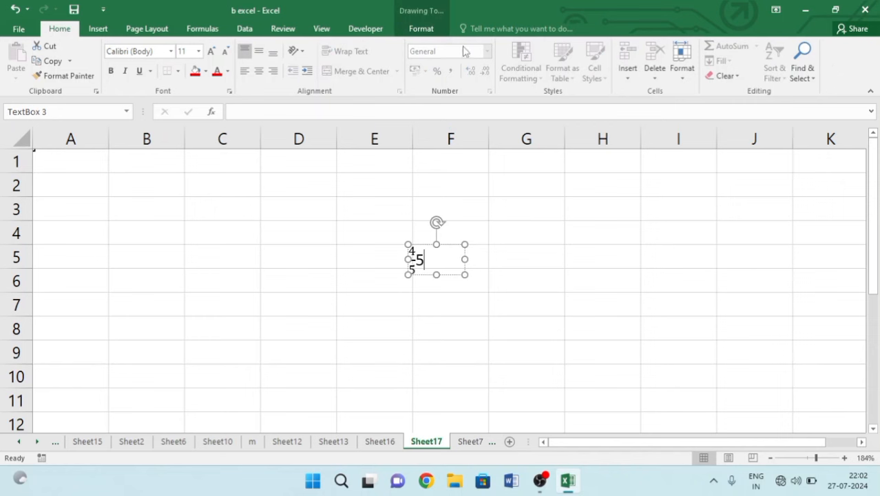
pyautogui.click(416, 29)
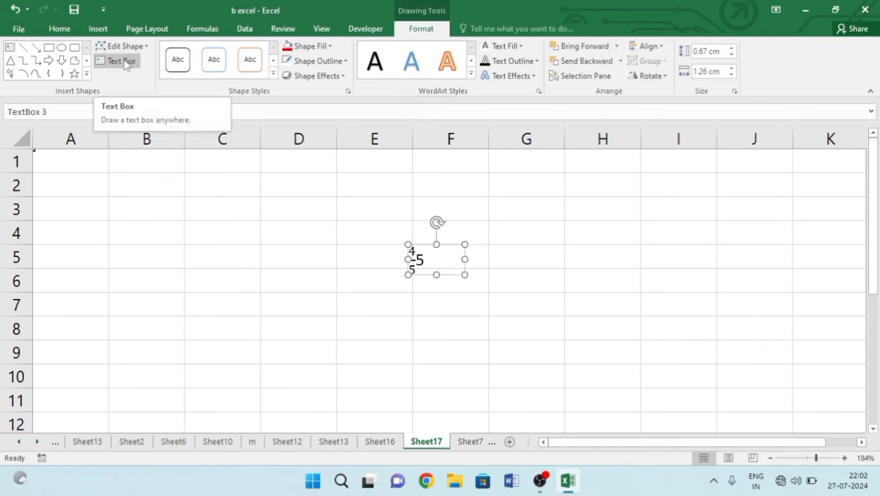
pyautogui.click(62, 31)
pyautogui.click(98, 29)
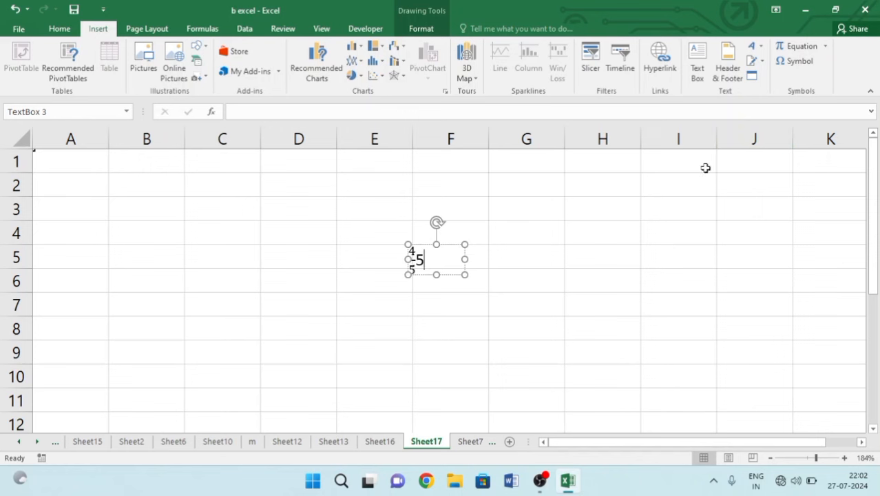
pyautogui.click(796, 61)
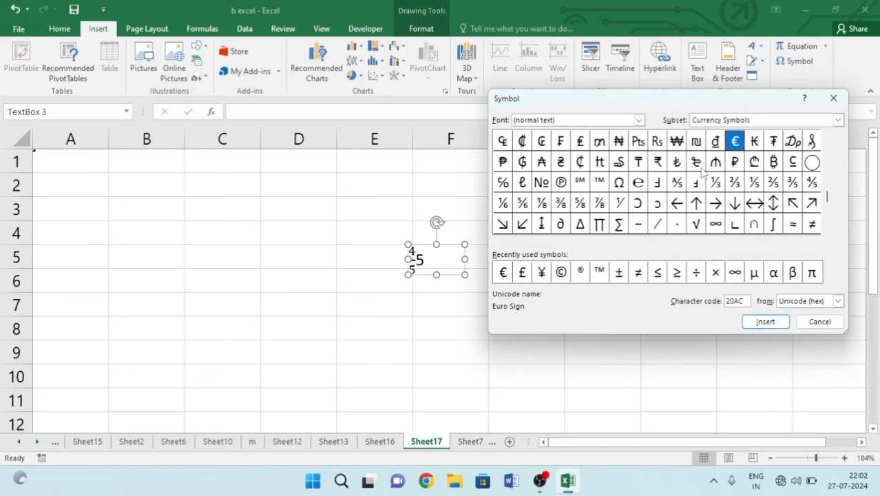
pyautogui.click(561, 274)
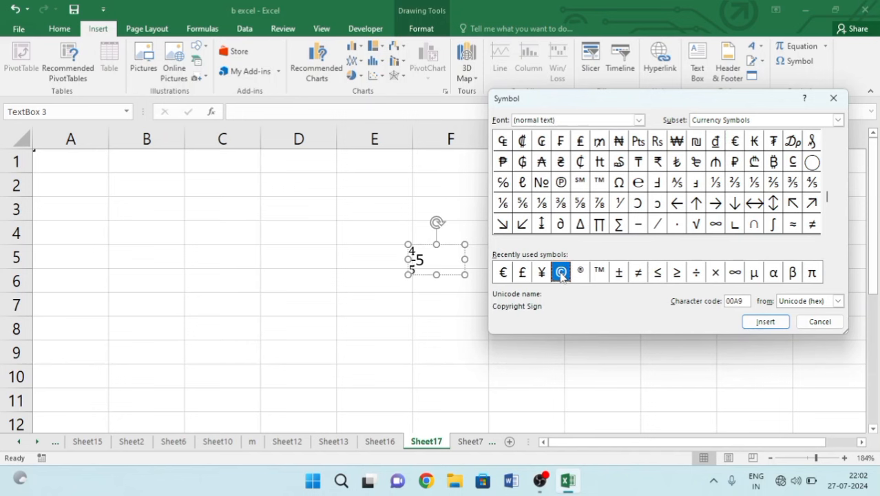
pyautogui.click(766, 322)
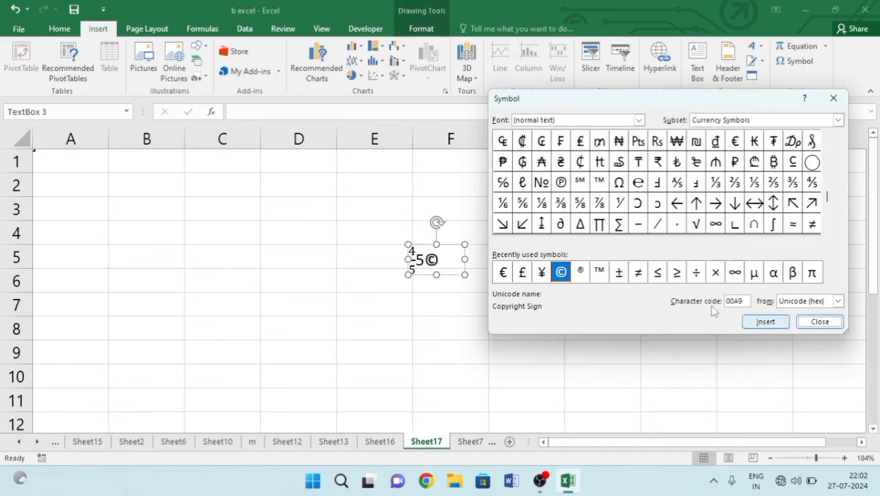
pyautogui.click(820, 322)
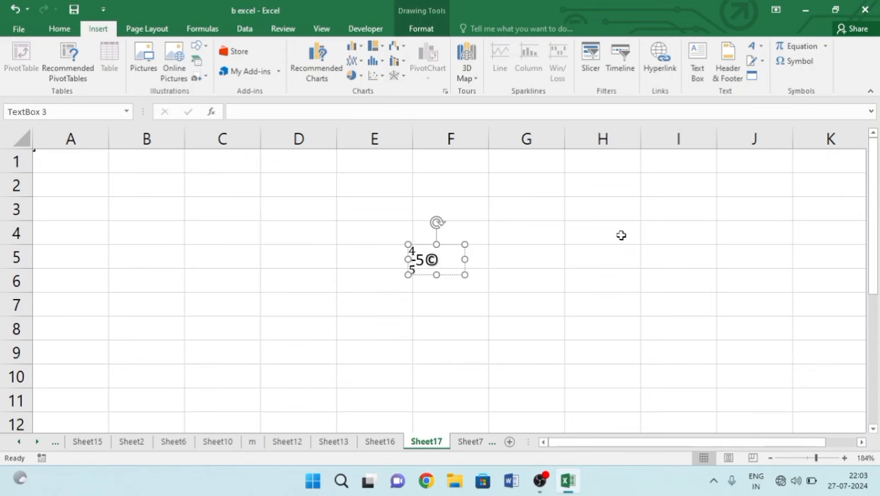
pyautogui.click(614, 232)
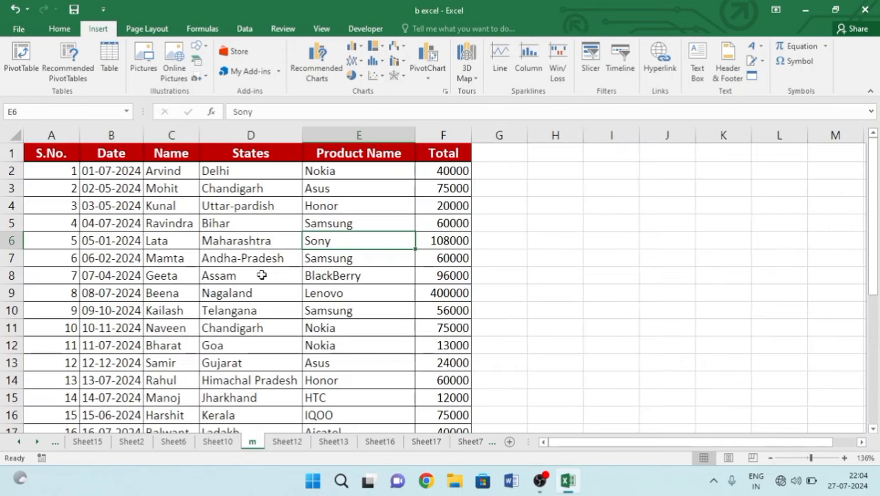